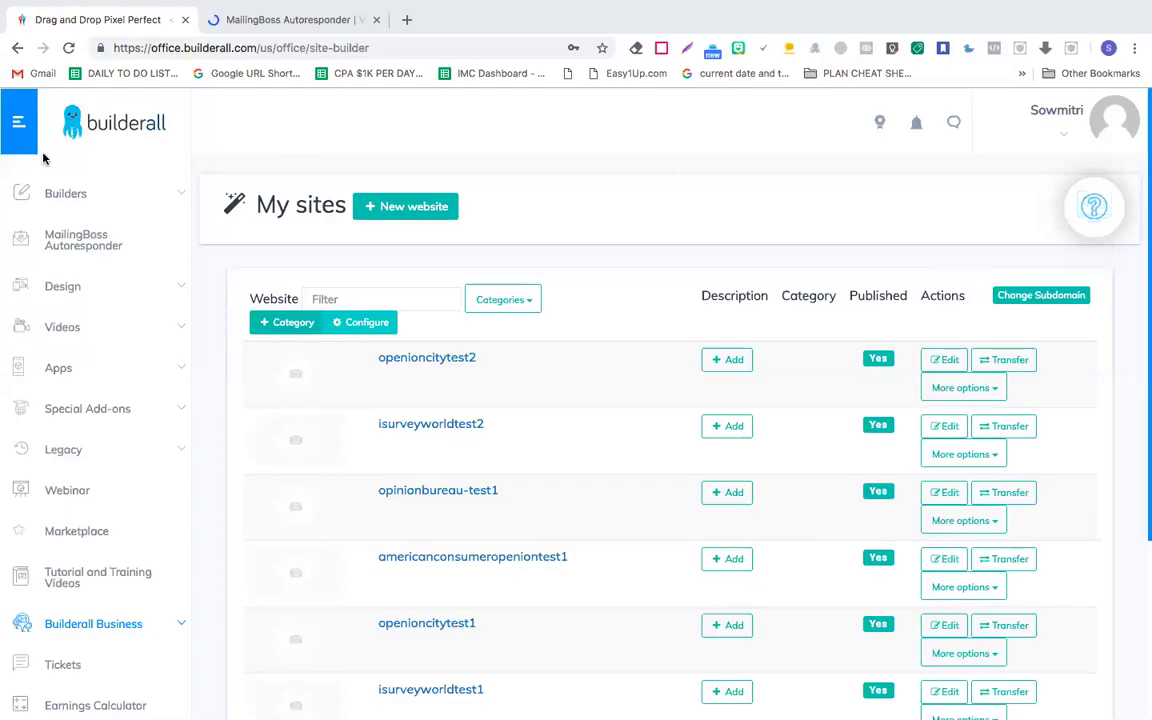
Step: Collapse the navigation sidebar and open the openioncitytest2 site for editing
{"action": "left_click", "coordinate": [21, 131]}
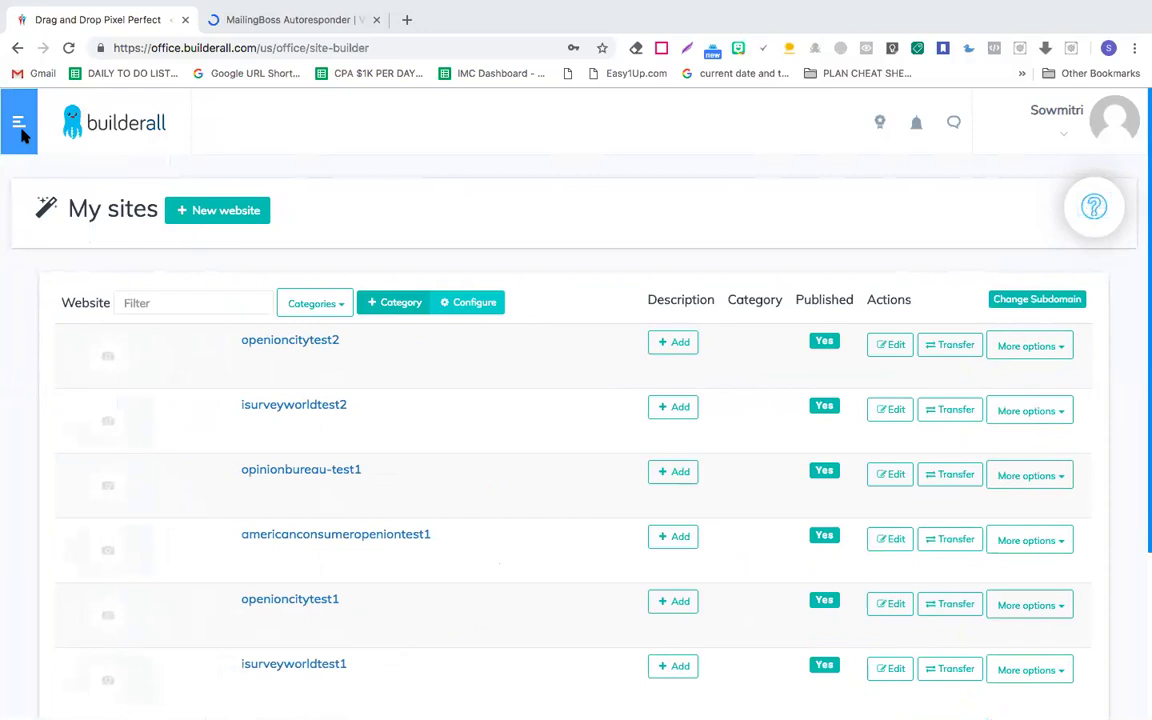
{"action": "left_click", "coordinate": [20, 128]}
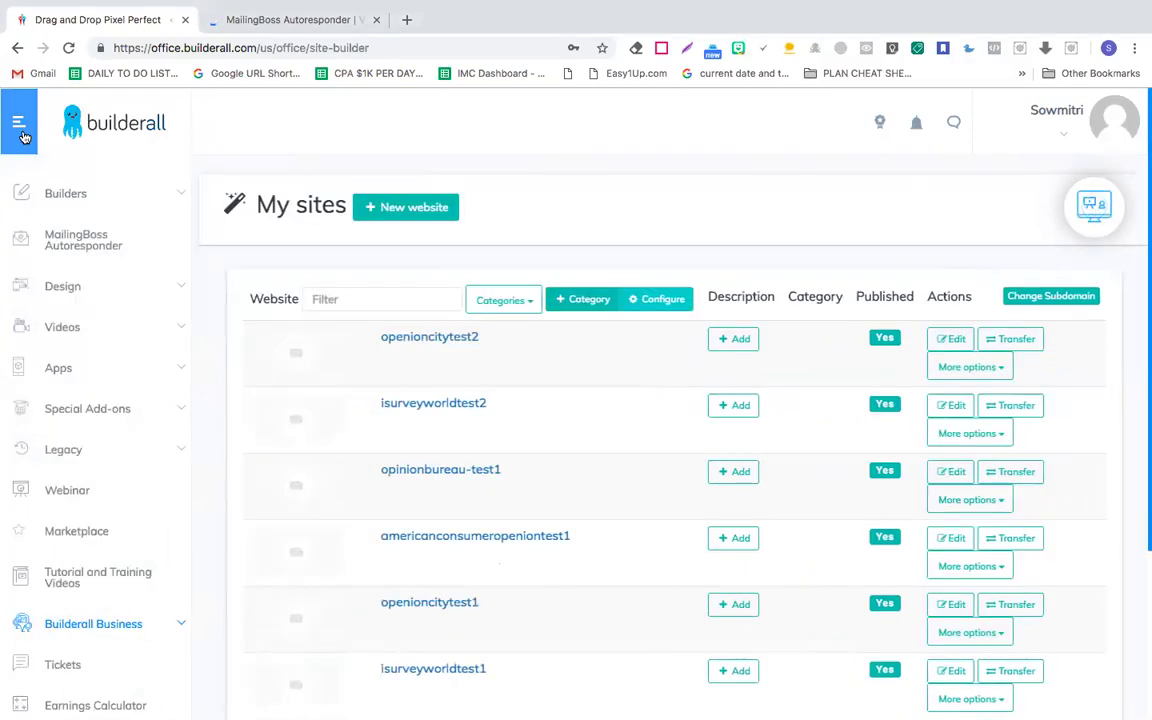
{"action": "left_click", "coordinate": [20, 128]}
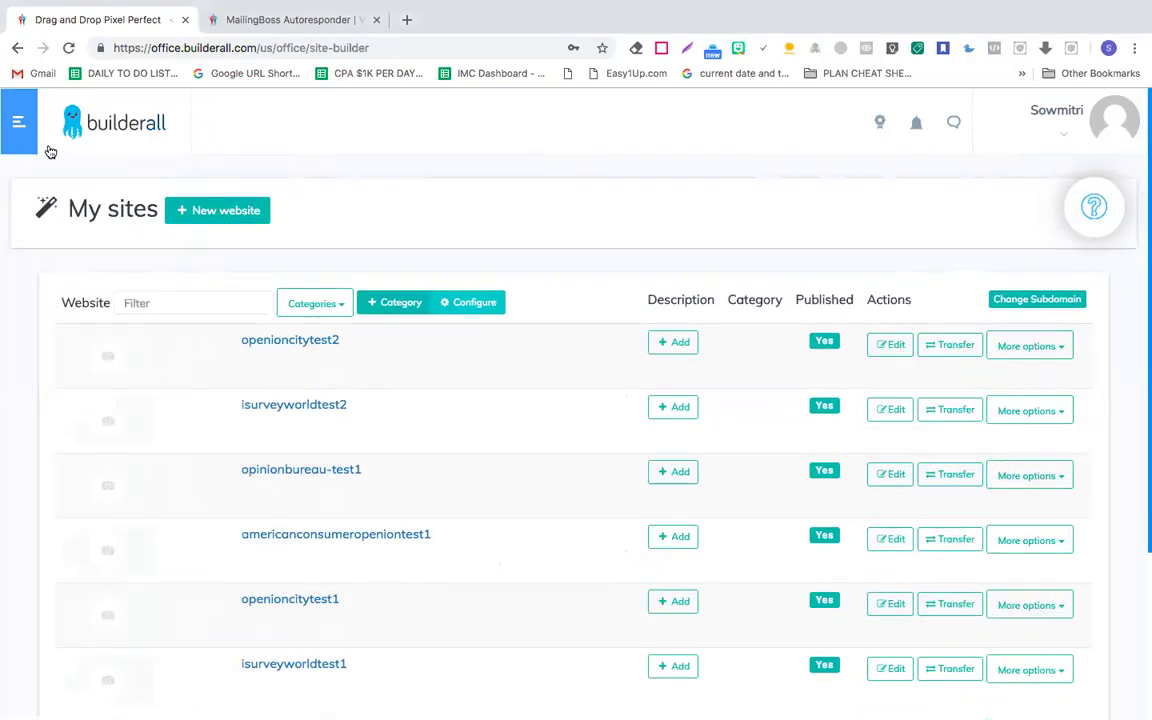
{"action": "left_click", "coordinate": [889, 345]}
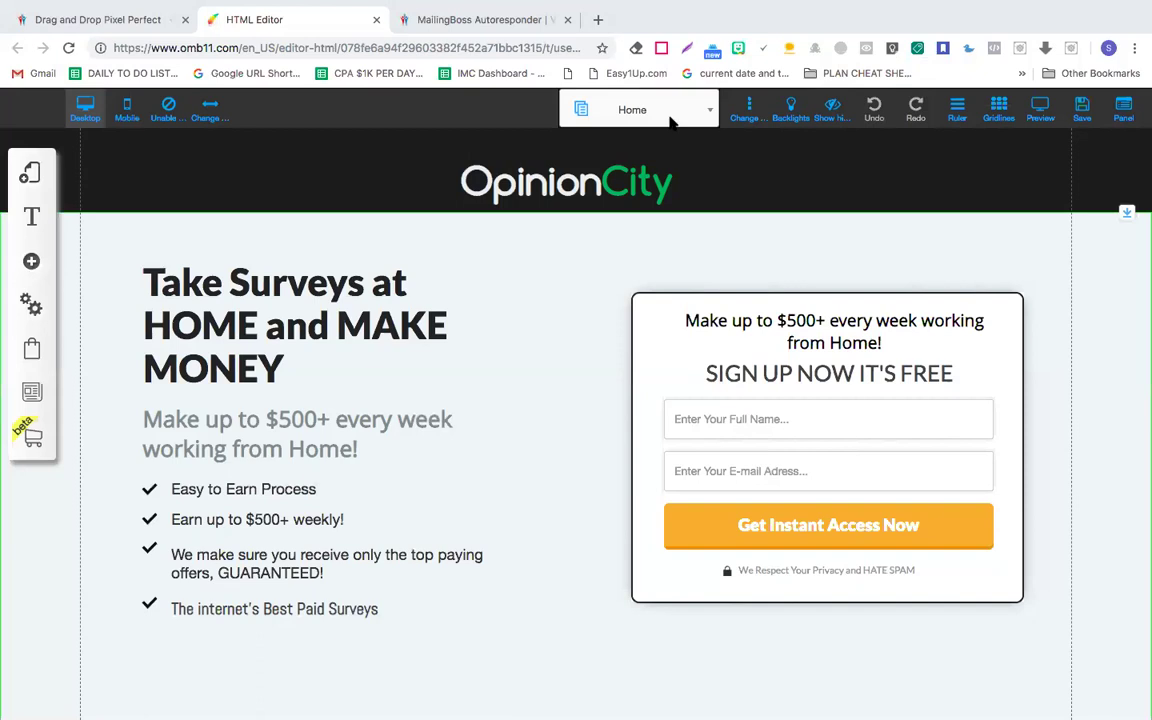
Step: Look through the site's existing pages, viewing the Disclaimer page and the Home page down to its footer links
{"action": "left_click", "coordinate": [669, 121]}
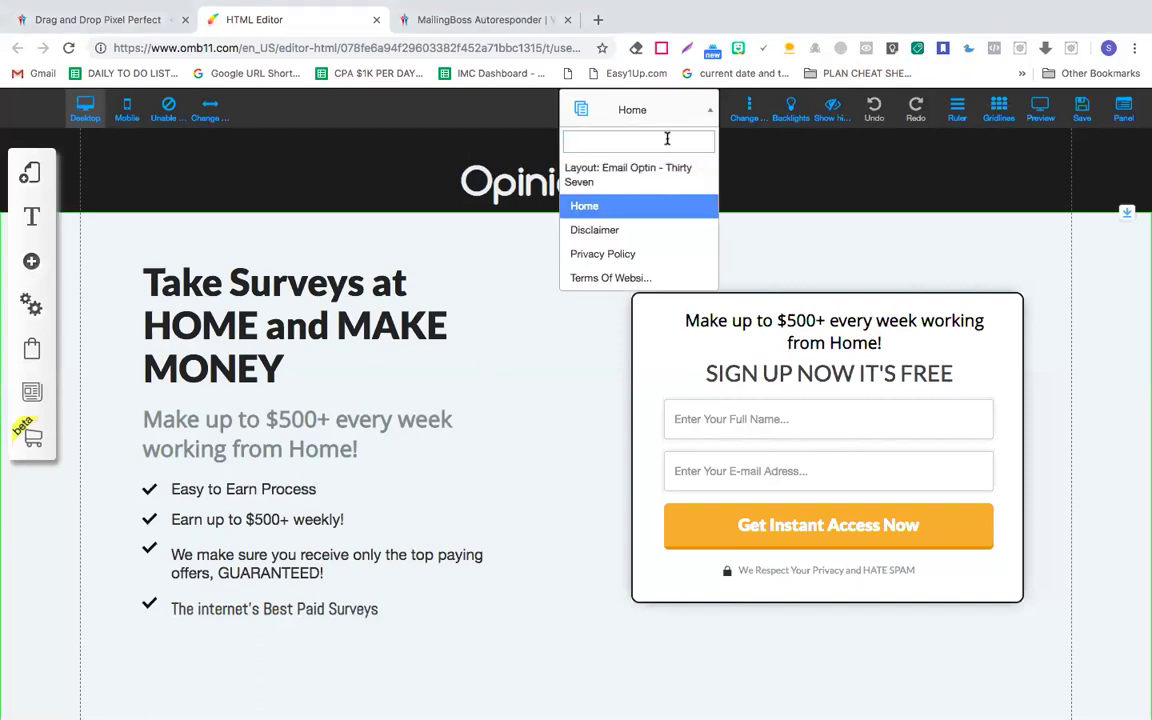
{"action": "left_click", "coordinate": [666, 120]}
{"action": "left_click", "coordinate": [666, 120]}
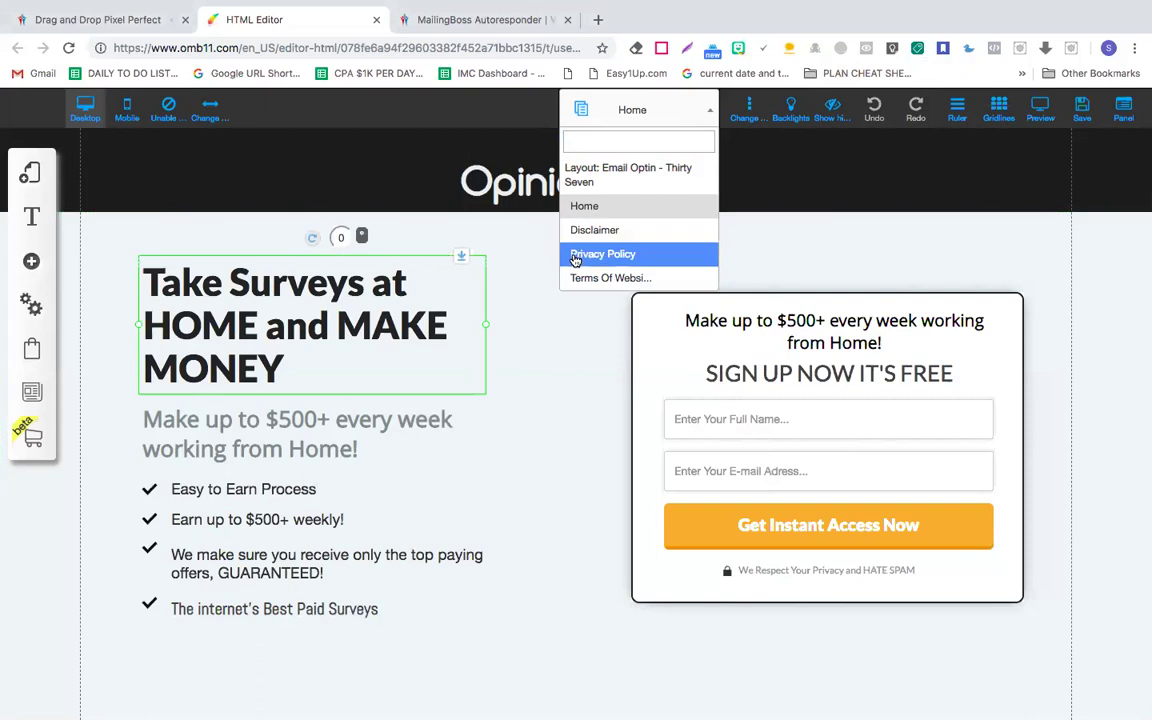
{"action": "left_click", "coordinate": [603, 229]}
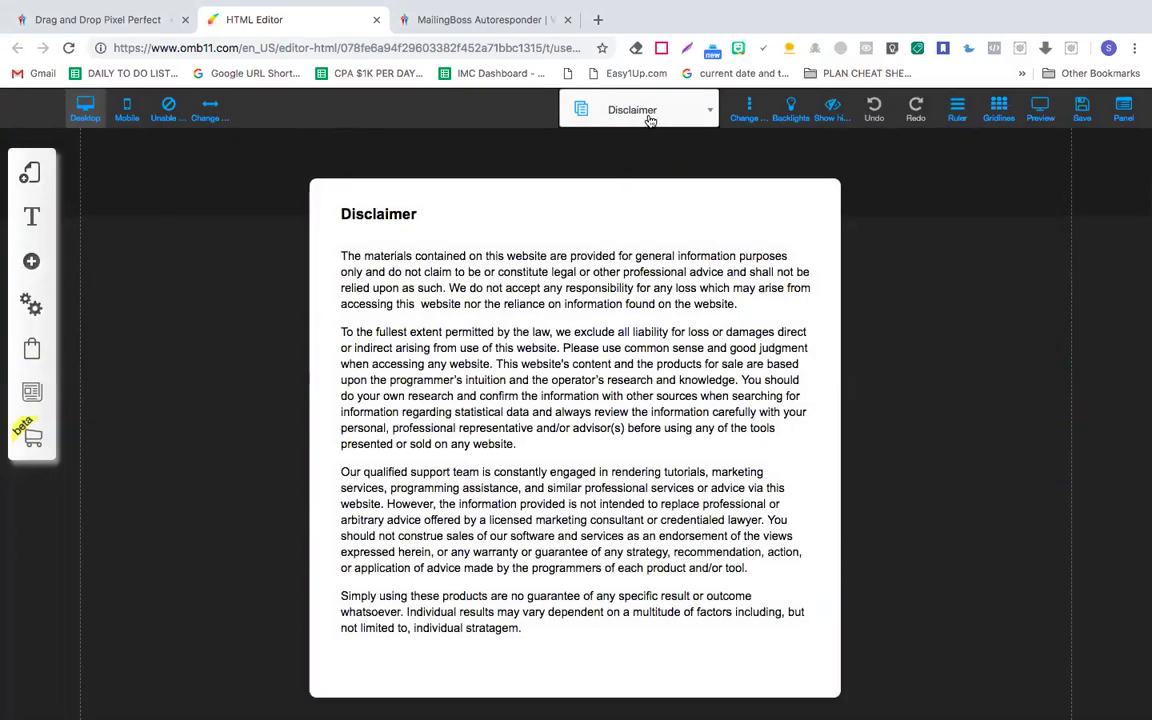
{"action": "left_click", "coordinate": [648, 118]}
{"action": "left_click", "coordinate": [605, 209]}
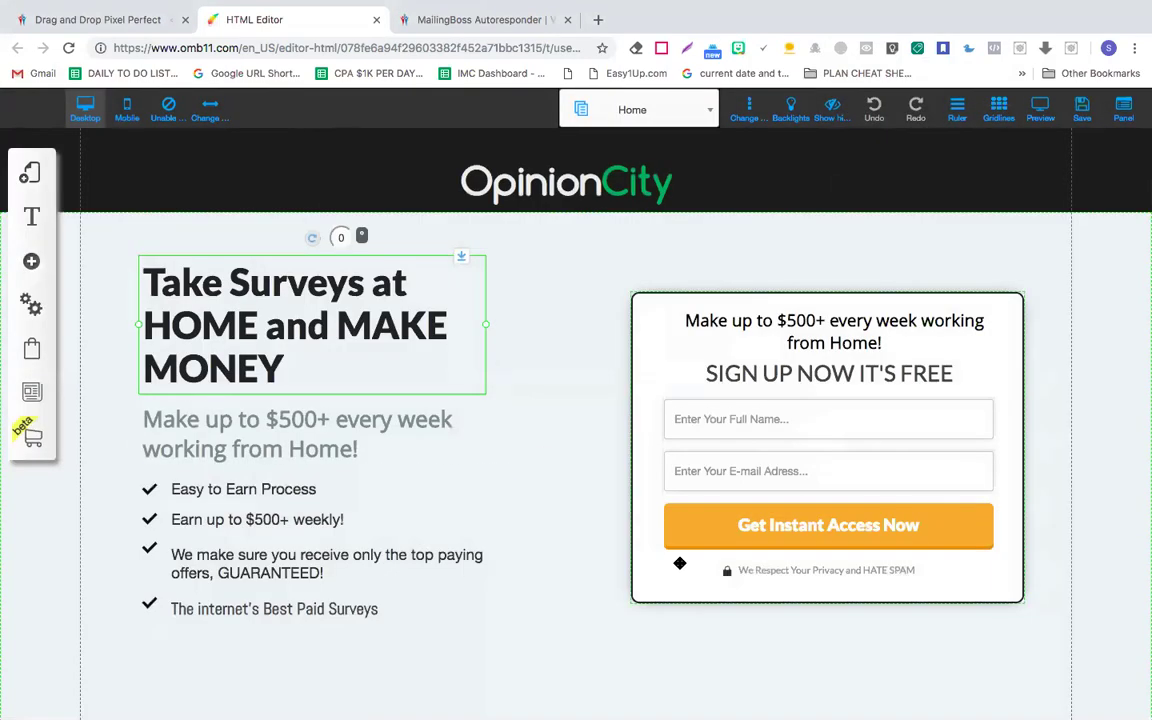
{"action": "scroll", "coordinate": [420, 563], "scroll_direction": "down", "scroll_amount": 1}
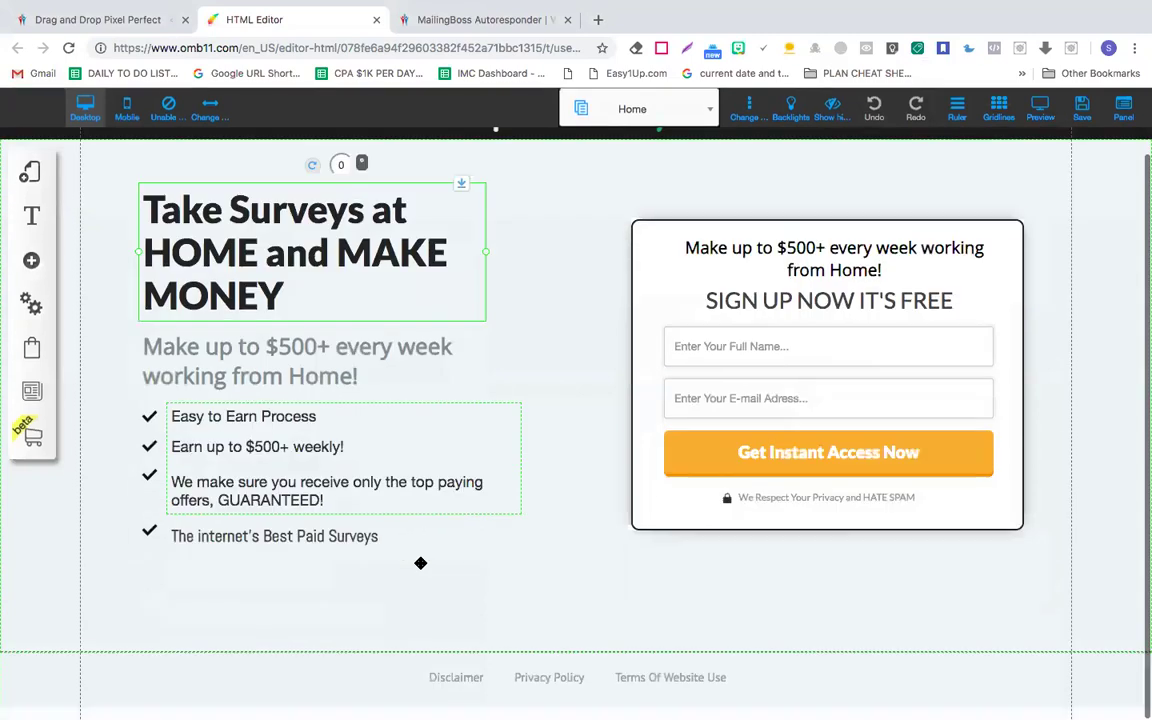
{"action": "scroll", "coordinate": [420, 563], "scroll_direction": "up", "scroll_amount": 1}
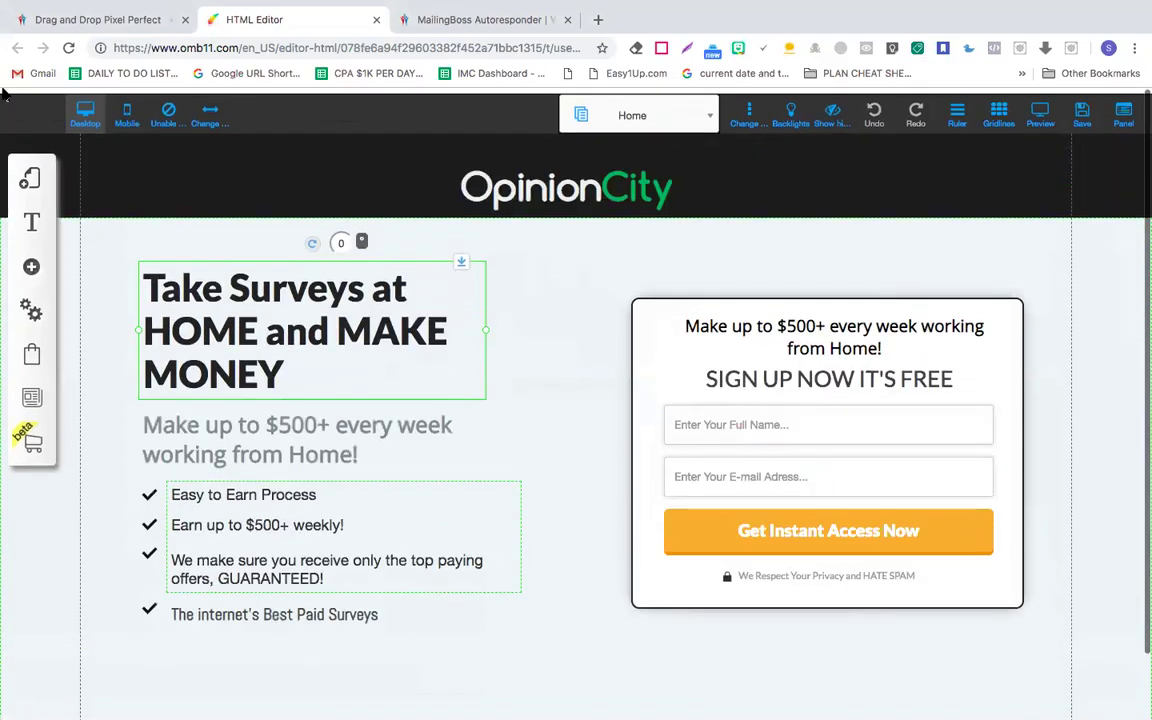
{"action": "left_click", "coordinate": [669, 123]}
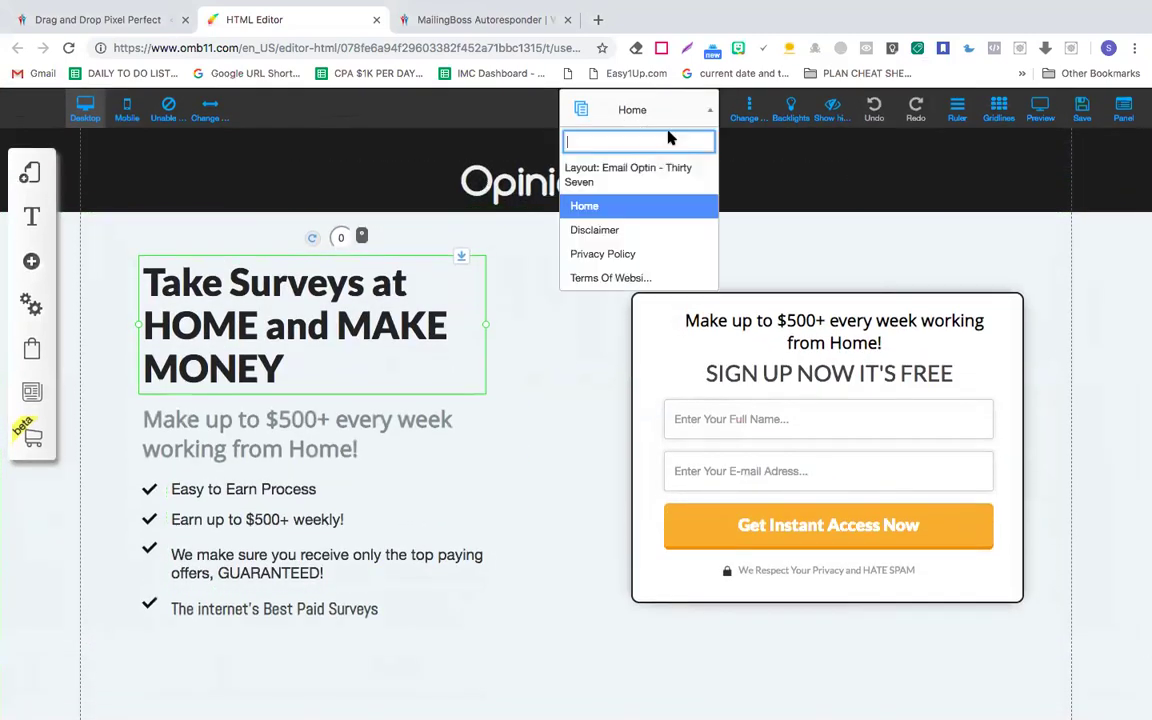
{"action": "left_click", "coordinate": [665, 119]}
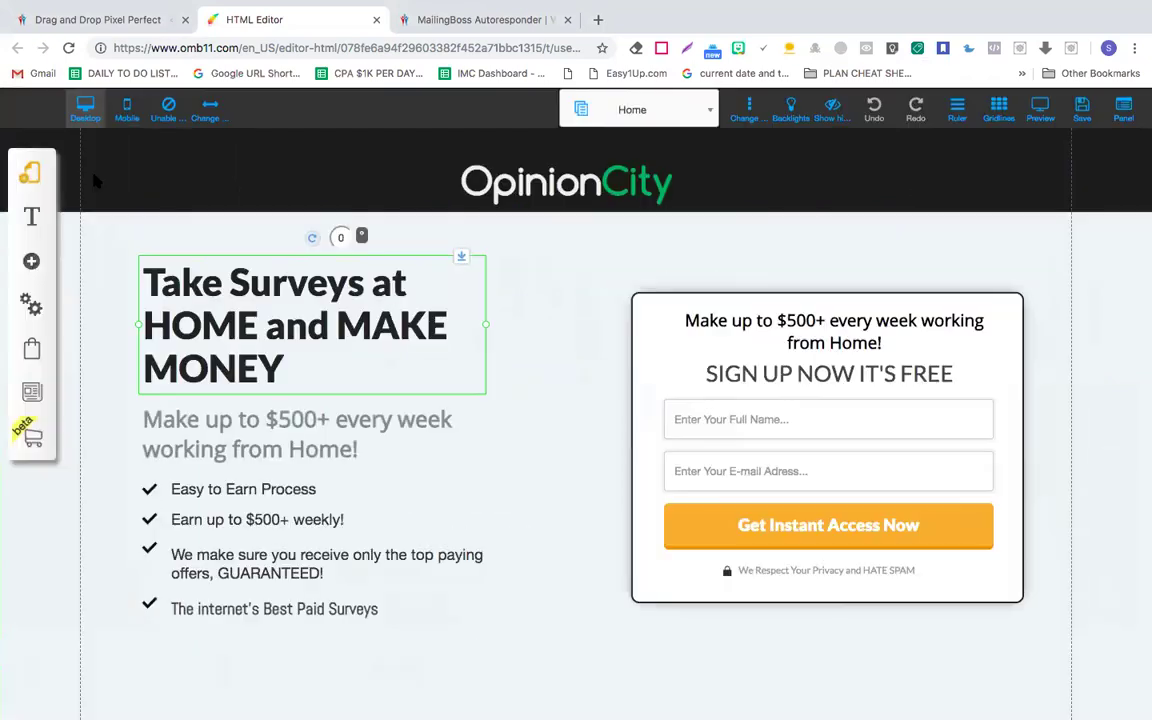
Step: Open the page settings of the Email Optin - Thirty Seven layout and start adding a new page
{"action": "left_click", "coordinate": [30, 172]}
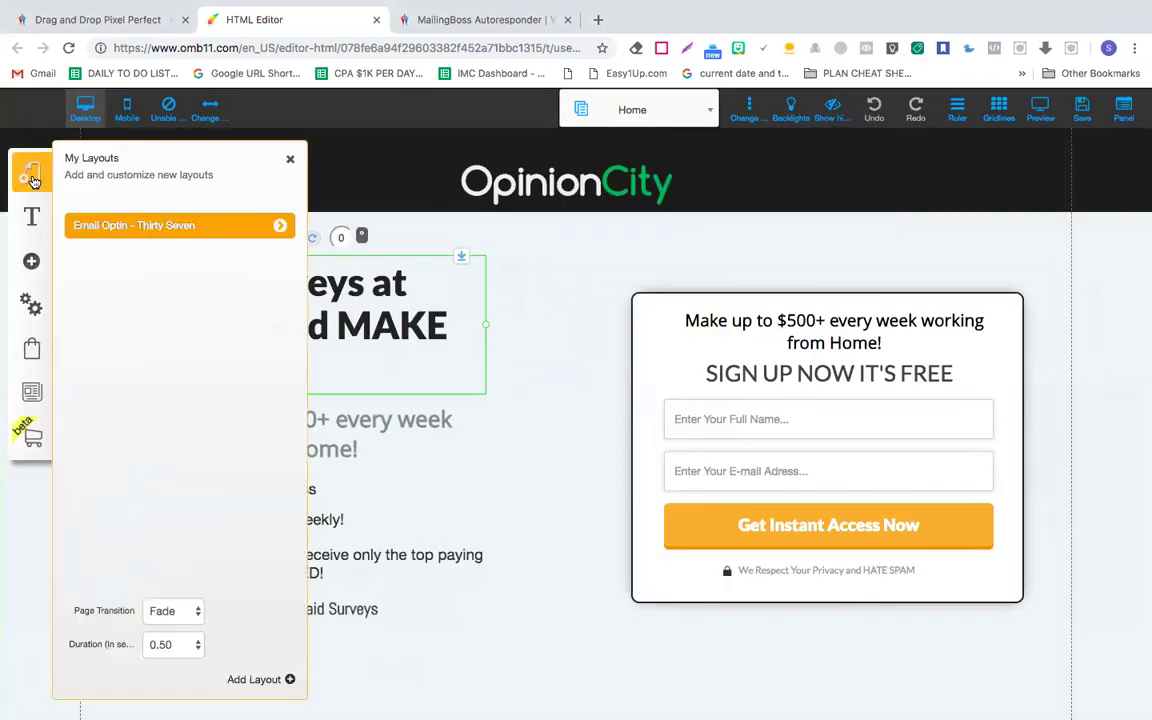
{"action": "left_click", "coordinate": [281, 229]}
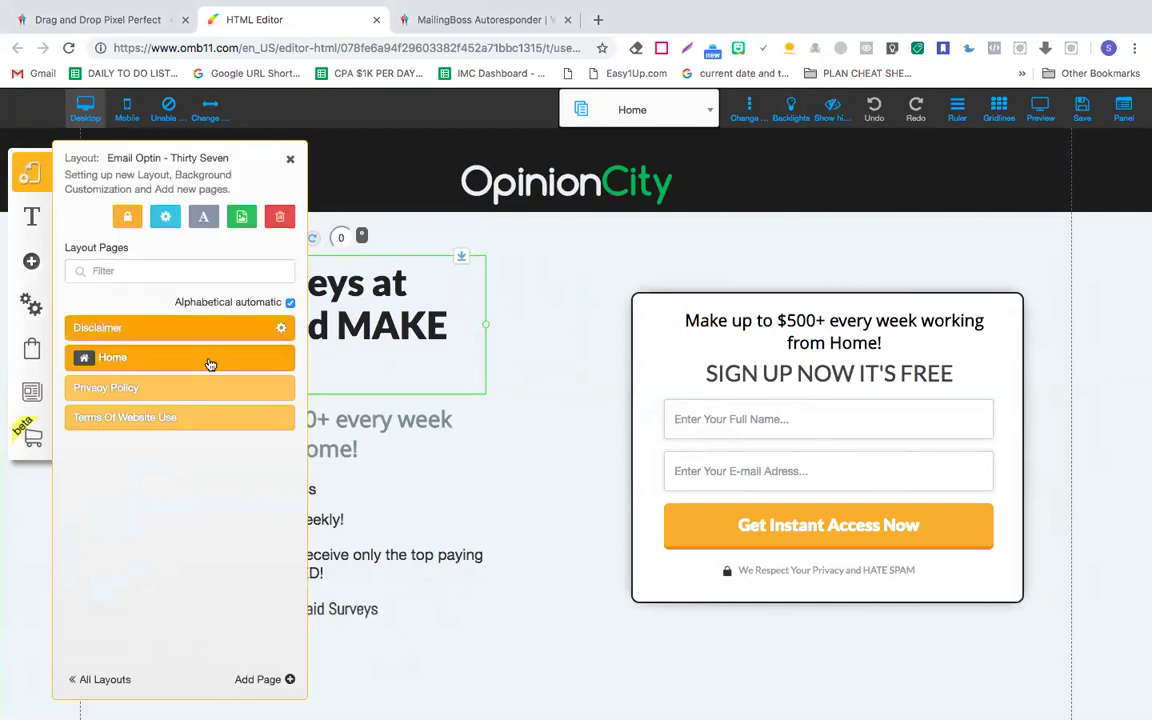
{"action": "scroll", "coordinate": [268, 684], "scroll_direction": "up", "scroll_amount": 3}
{"action": "scroll", "coordinate": [268, 684], "scroll_direction": "up", "scroll_amount": 3}
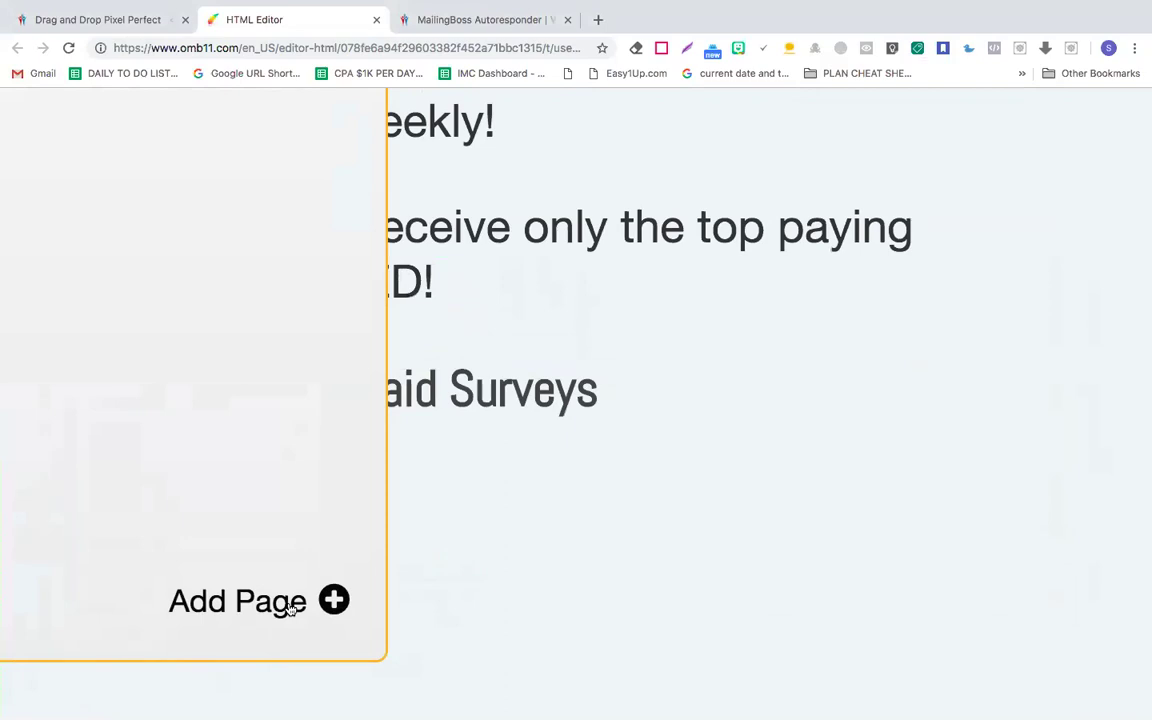
{"action": "scroll", "coordinate": [290, 619], "scroll_direction": "down", "scroll_amount": 3}
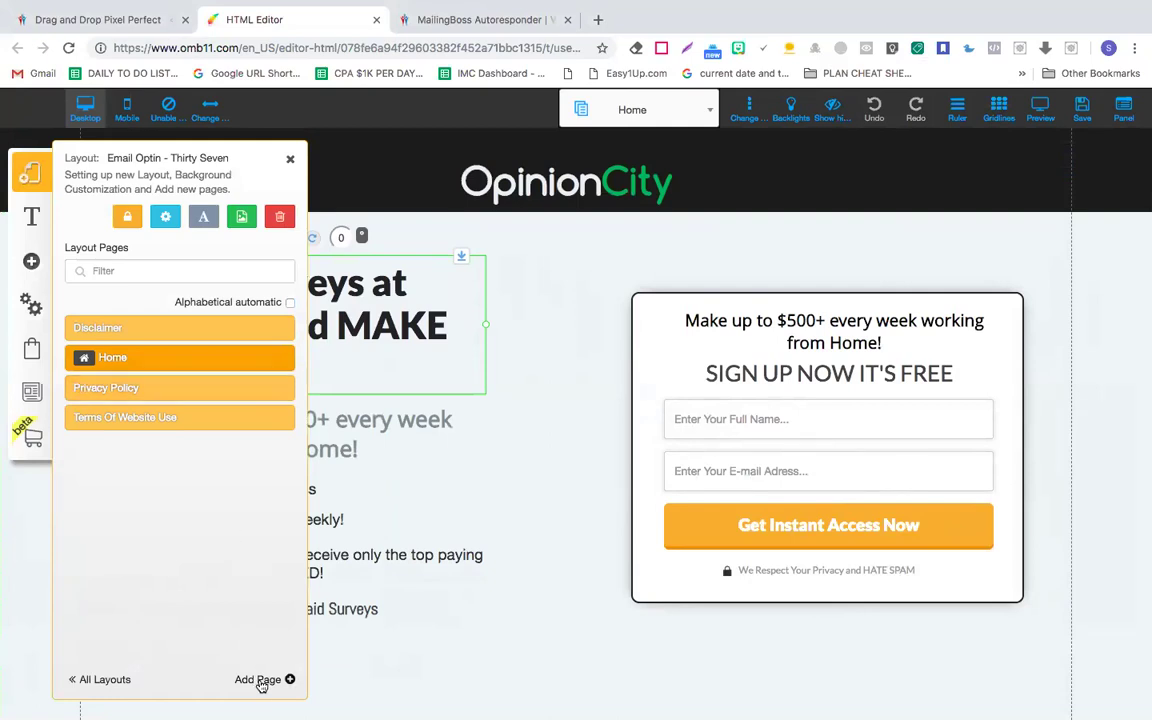
{"action": "left_click", "coordinate": [261, 680]}
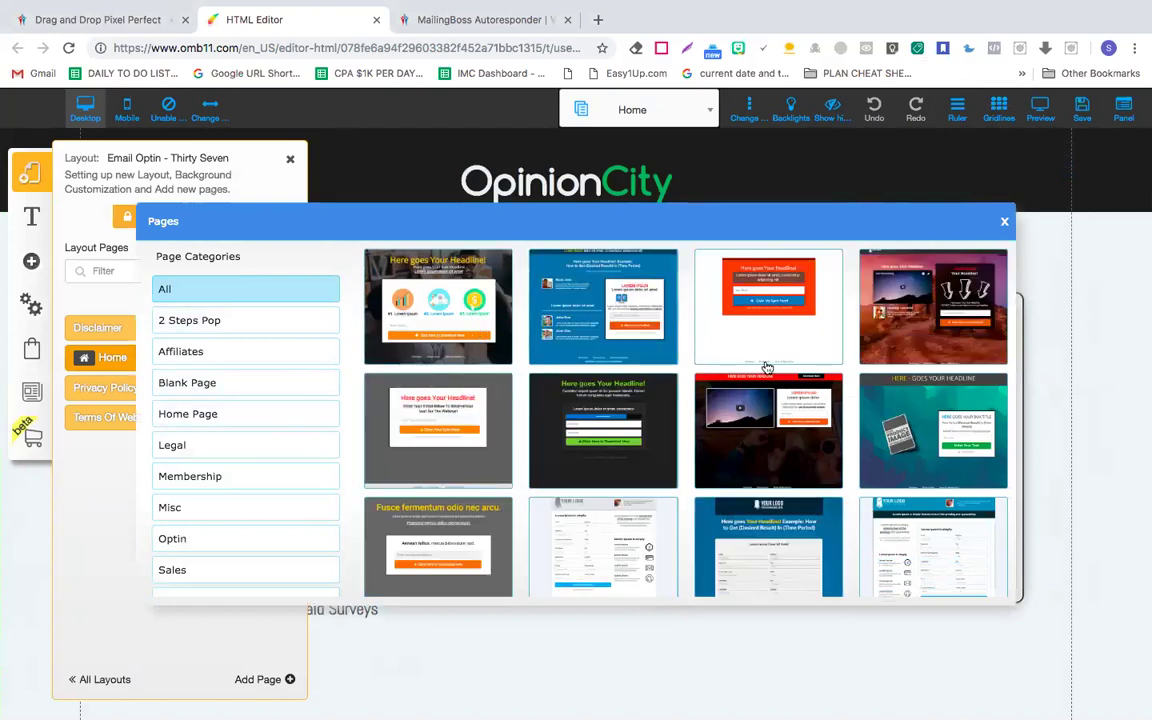
Step: Browse the page templates in All, 2 Steps Pop, Affiliates, Blank Page, Home Page, Legal, Membership and Misc
{"action": "scroll", "coordinate": [772, 430], "scroll_direction": "down", "scroll_amount": 5}
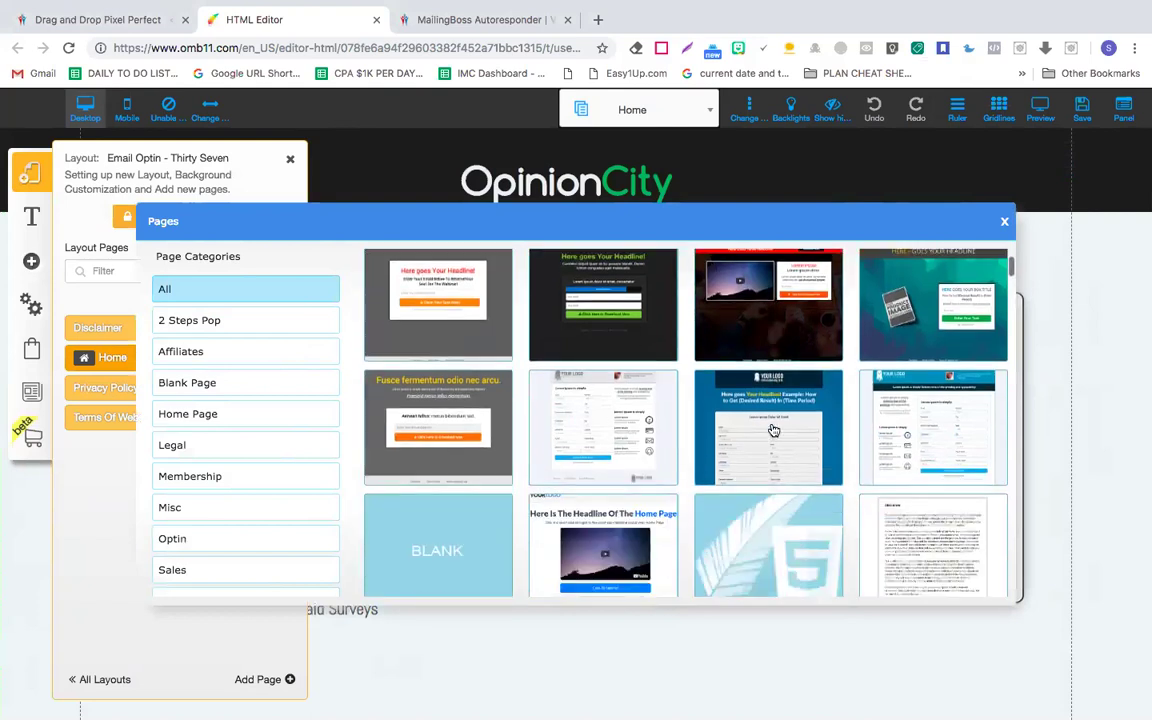
{"action": "scroll", "coordinate": [772, 430], "scroll_direction": "down", "scroll_amount": 5}
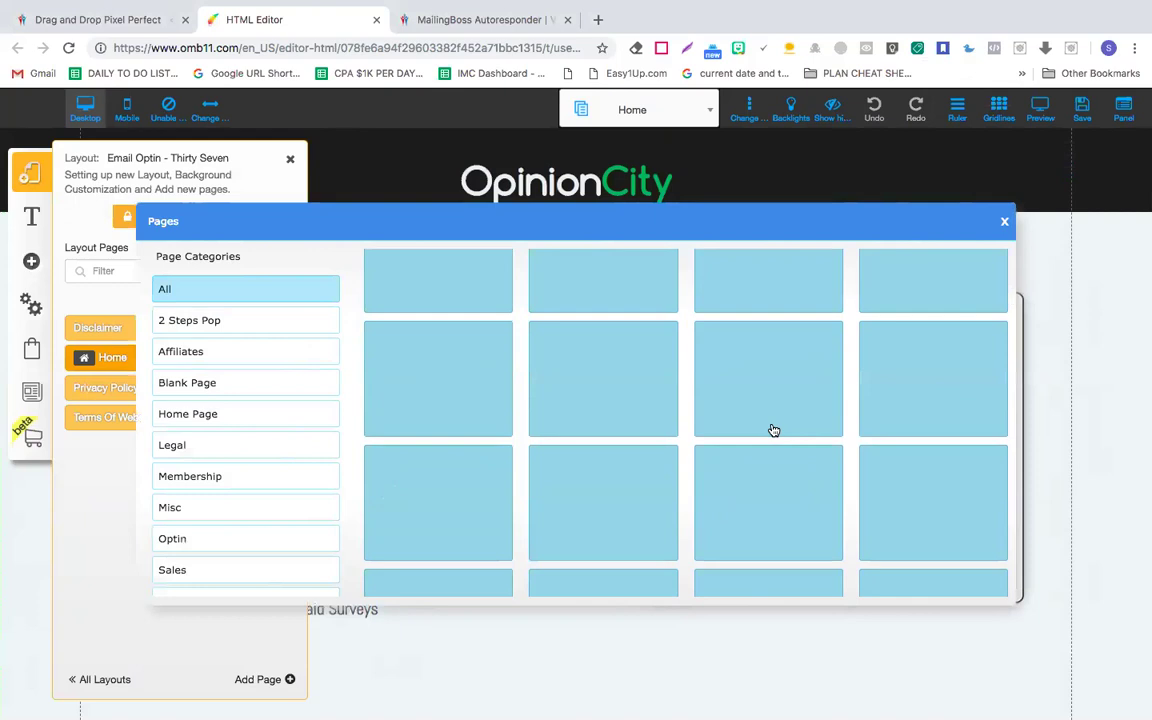
{"action": "scroll", "coordinate": [773, 430], "scroll_direction": "down", "scroll_amount": 3}
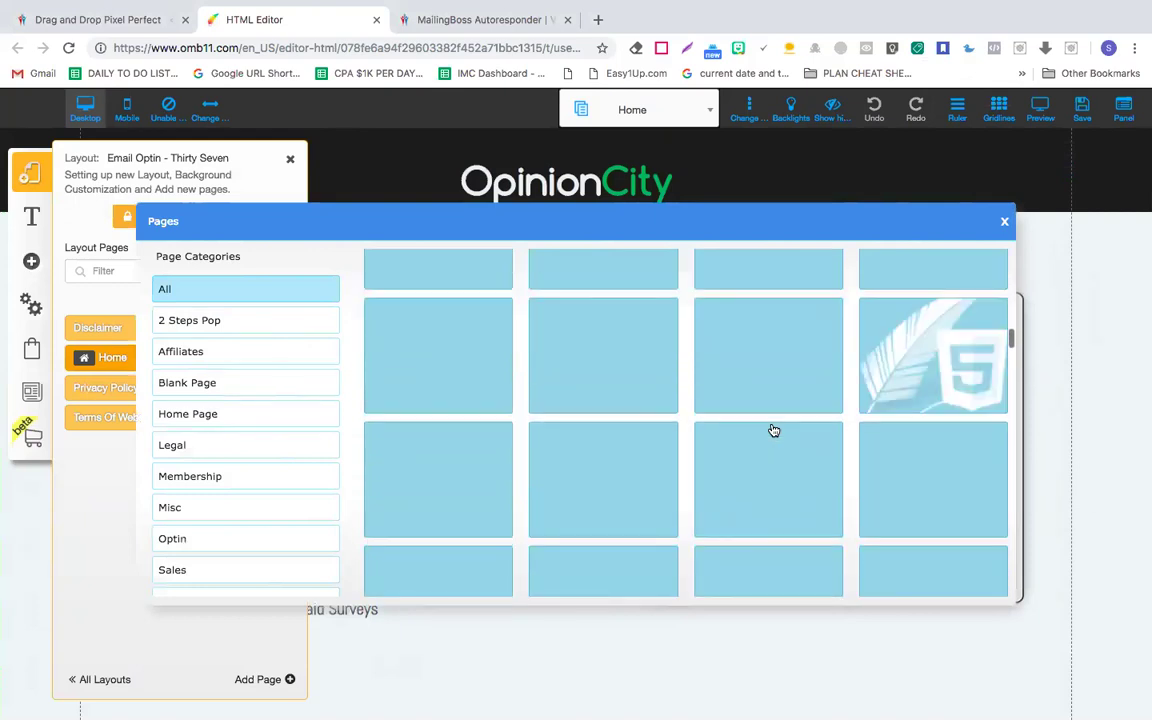
{"action": "scroll", "coordinate": [773, 430], "scroll_direction": "down", "scroll_amount": 2}
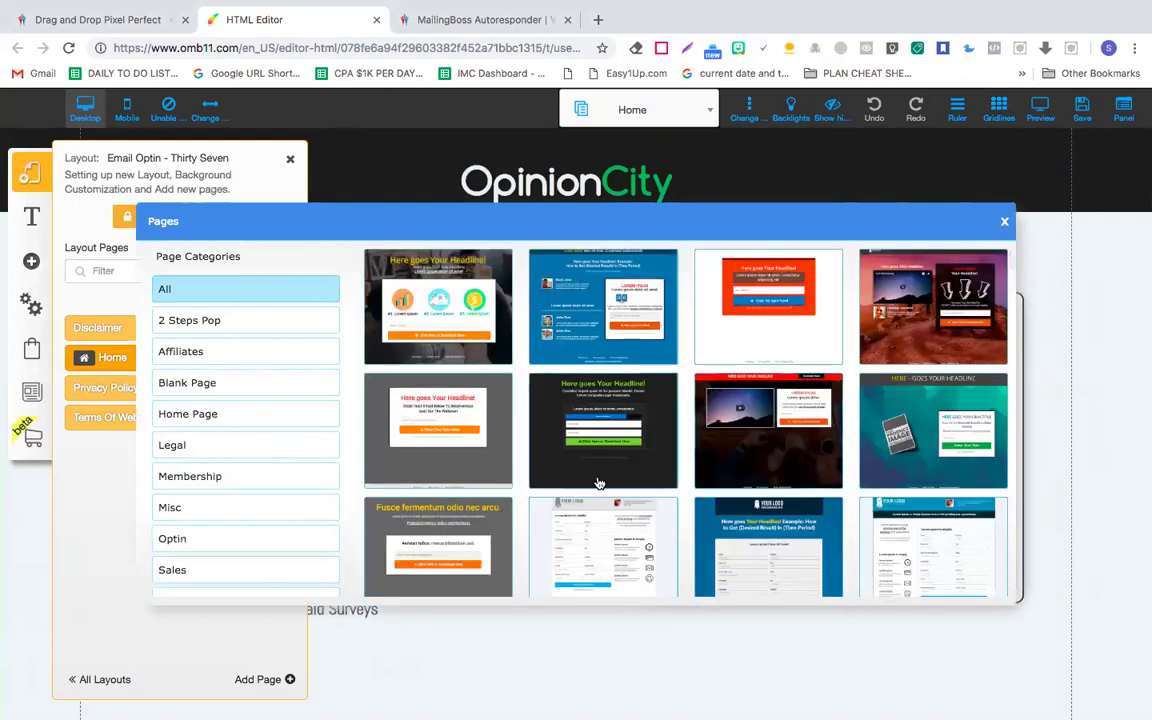
{"action": "left_click", "coordinate": [248, 332]}
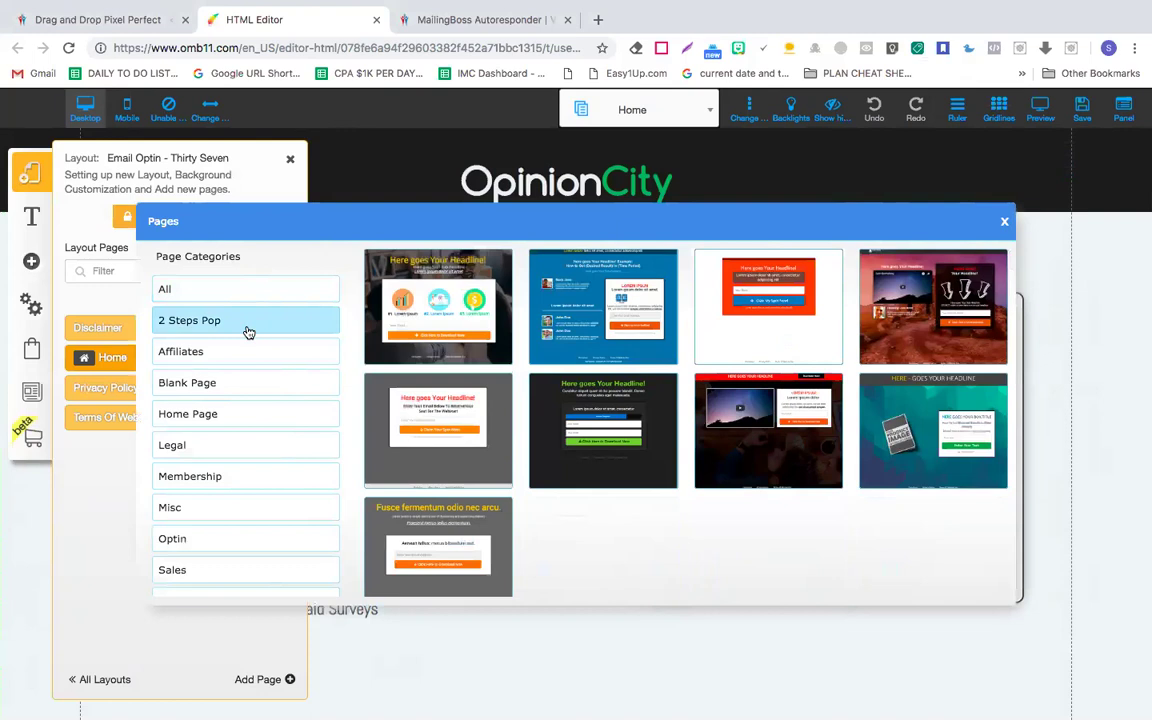
{"action": "left_click", "coordinate": [239, 358]}
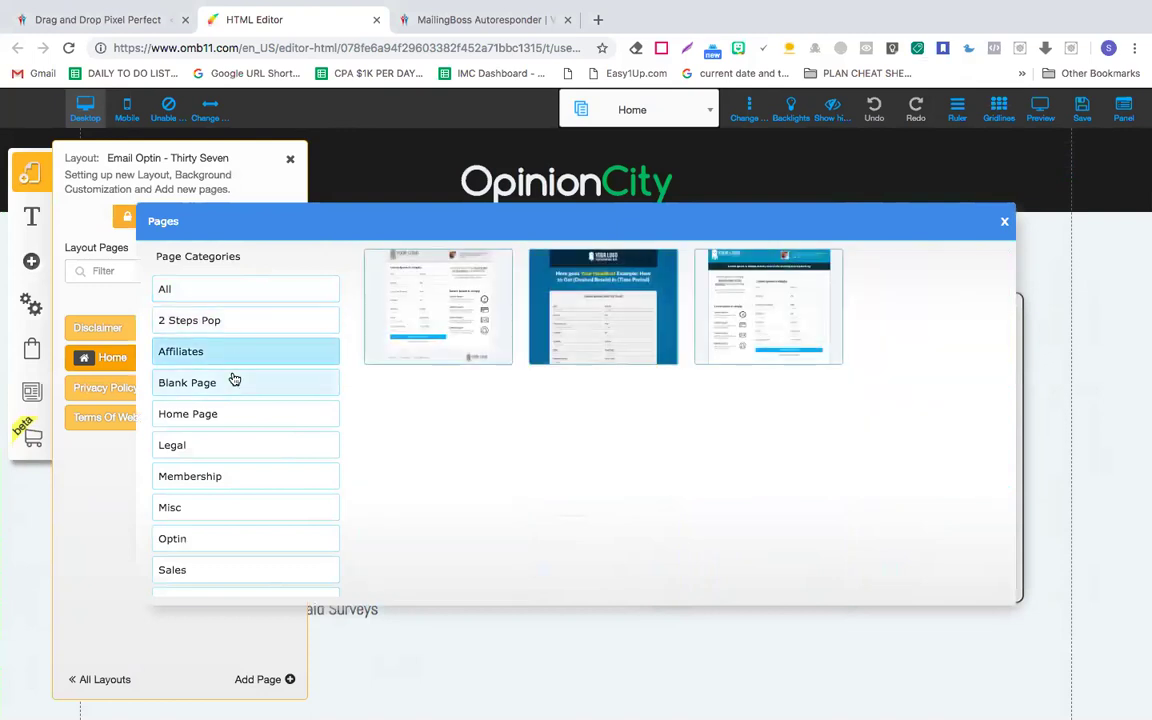
{"action": "left_click", "coordinate": [232, 387]}
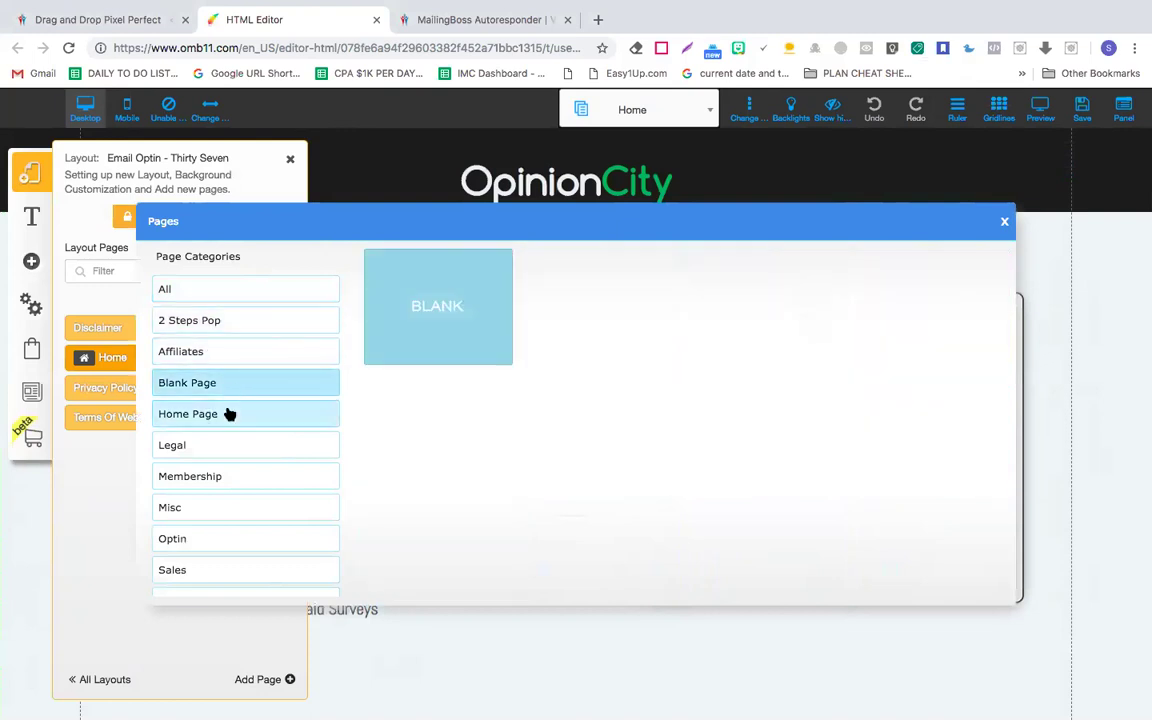
{"action": "left_click", "coordinate": [229, 415]}
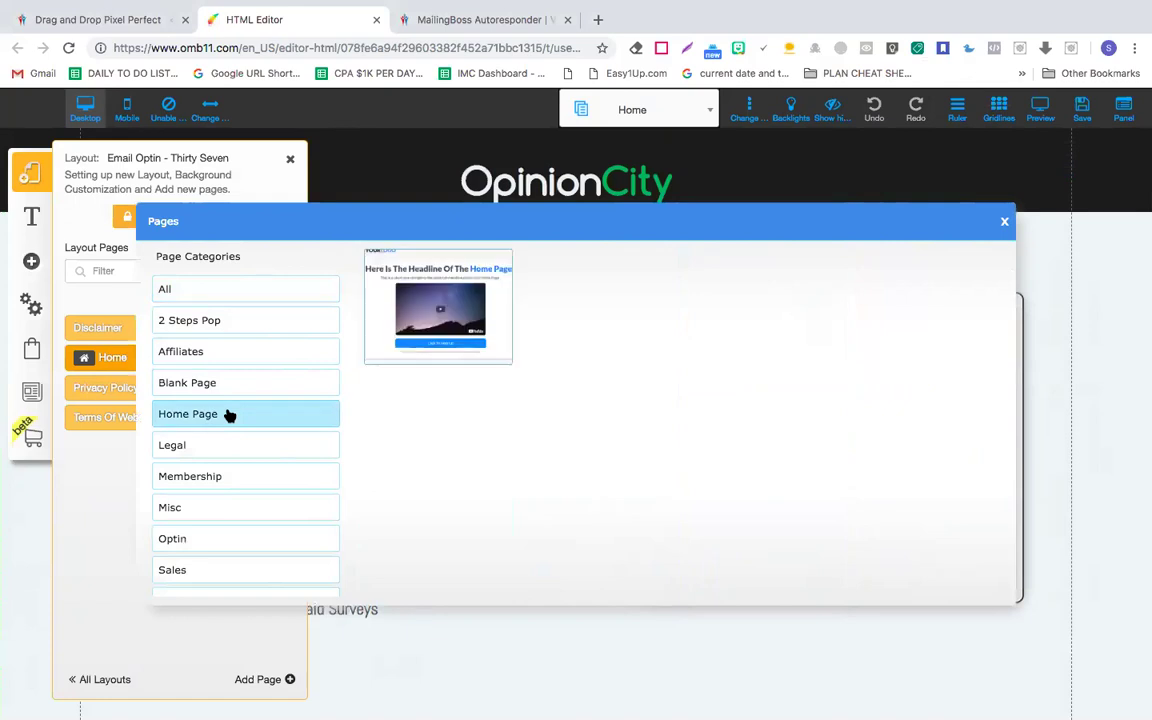
{"action": "left_click", "coordinate": [227, 455]}
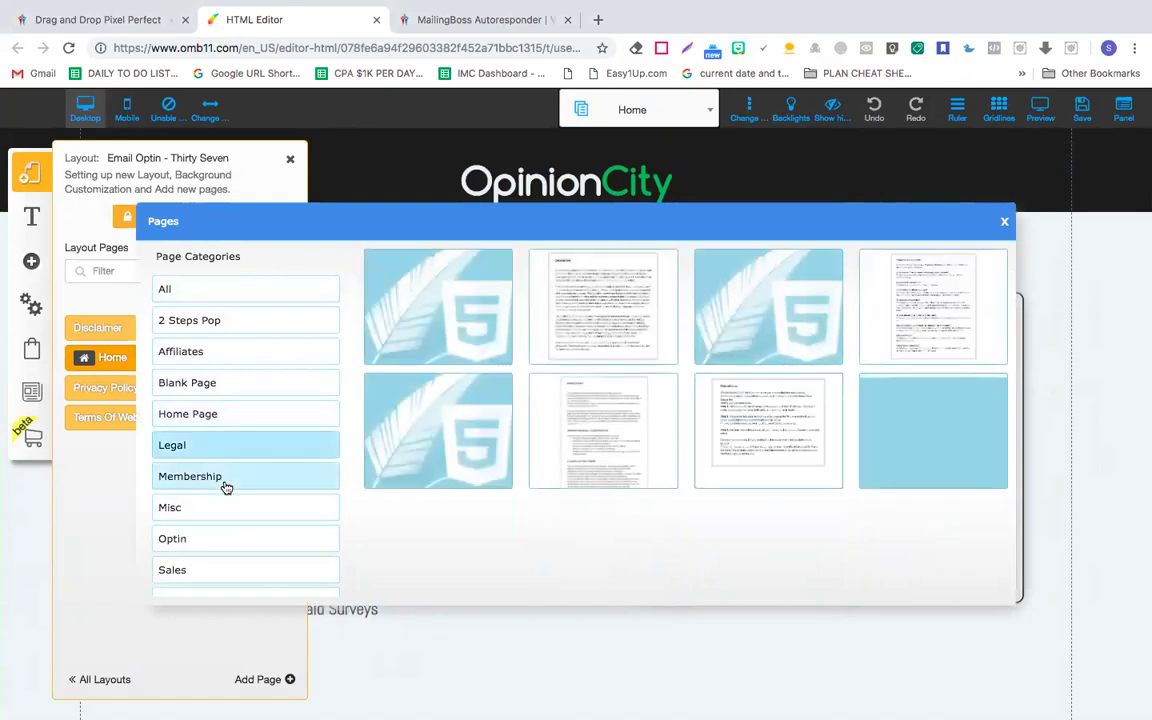
{"action": "left_click", "coordinate": [227, 487]}
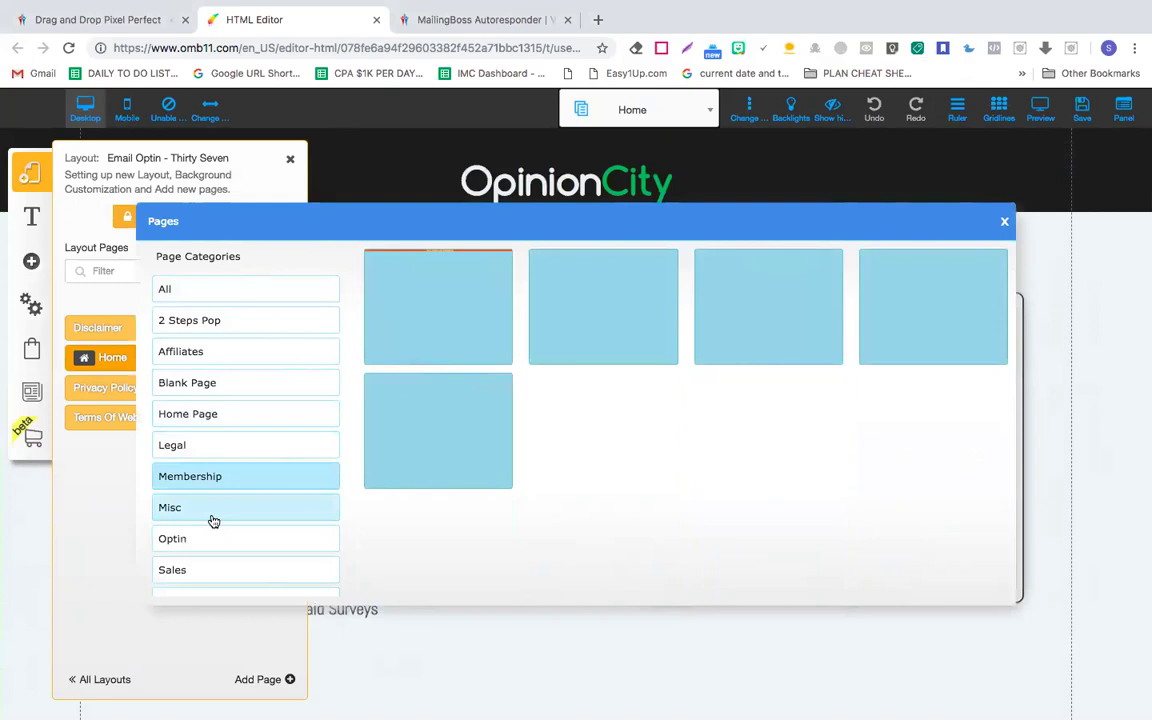
{"action": "left_click", "coordinate": [213, 512]}
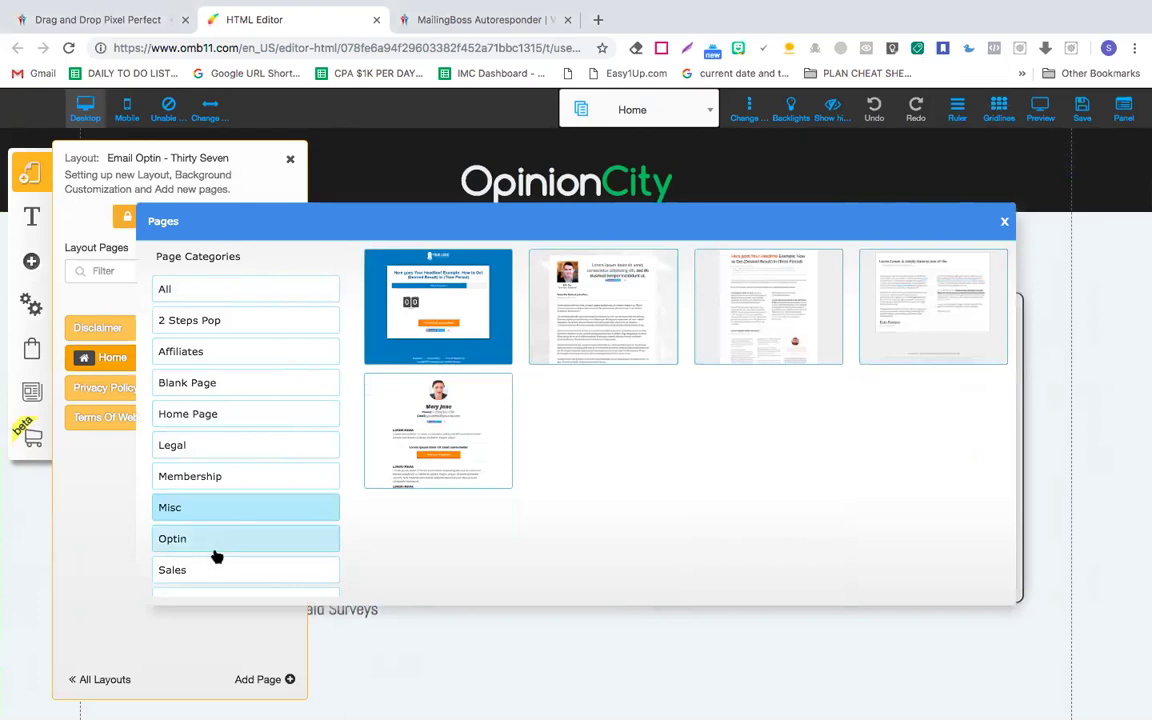
Step: Examine the page templates in the Optin and Sales categories for a suitable new page
{"action": "left_click", "coordinate": [217, 554]}
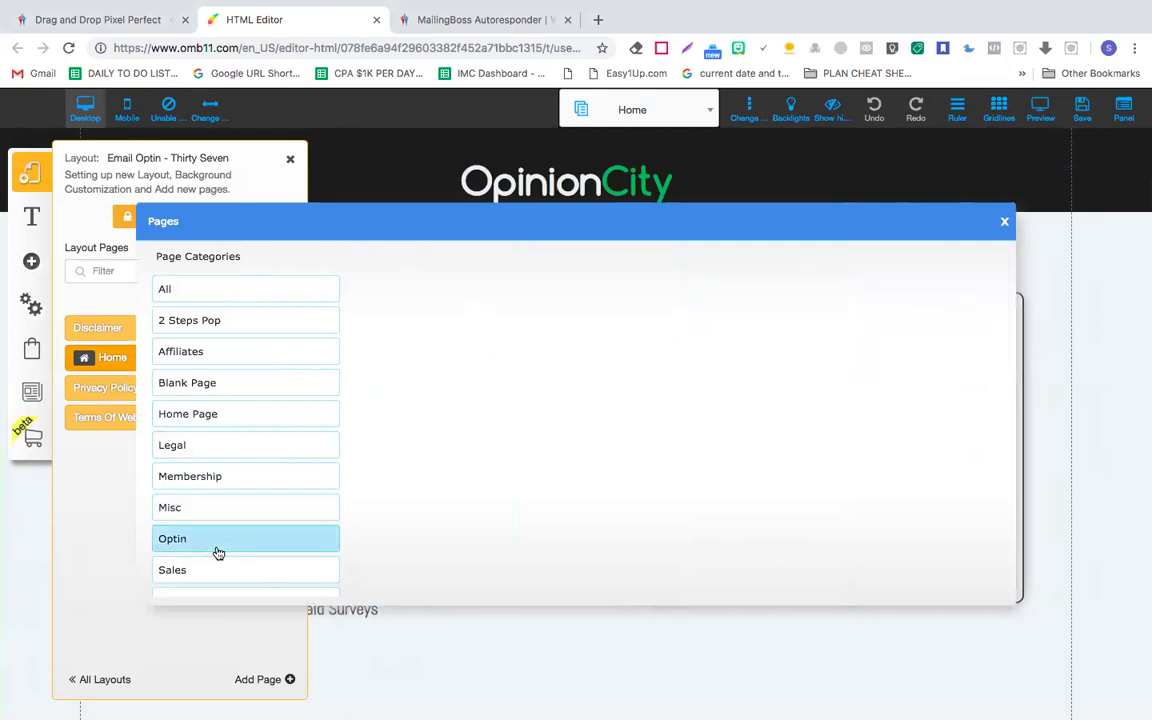
{"action": "scroll", "coordinate": [592, 535], "scroll_direction": "down", "scroll_amount": 5}
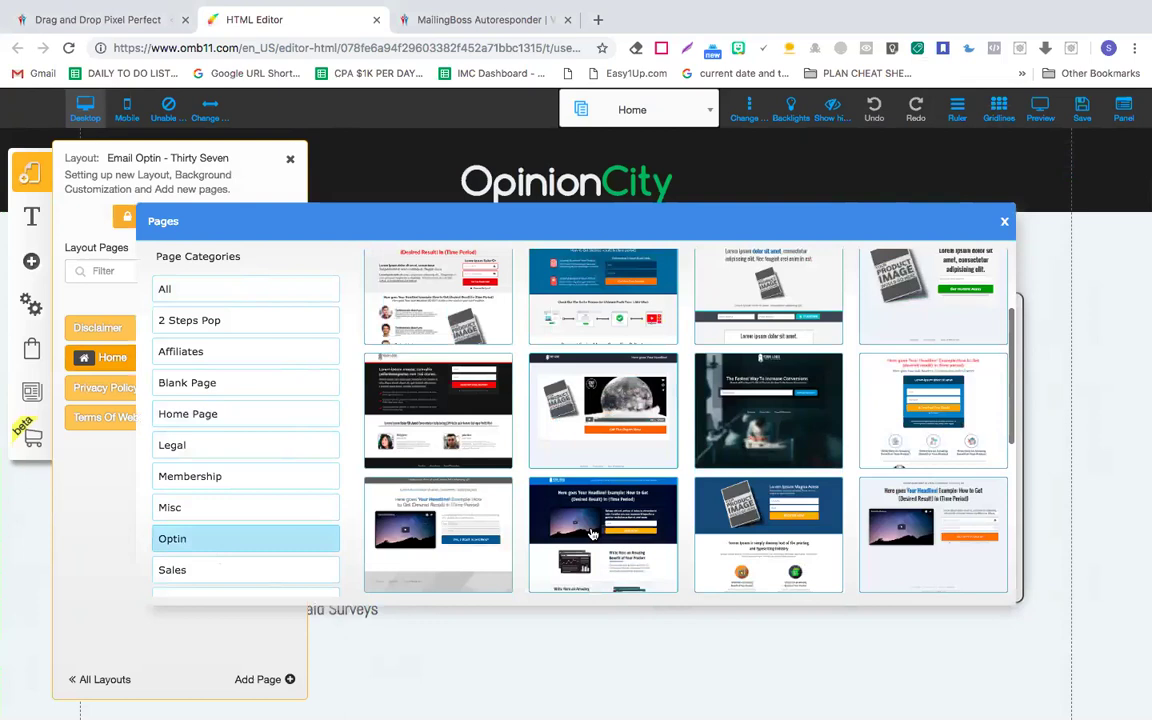
{"action": "scroll", "coordinate": [592, 535], "scroll_direction": "down", "scroll_amount": 5}
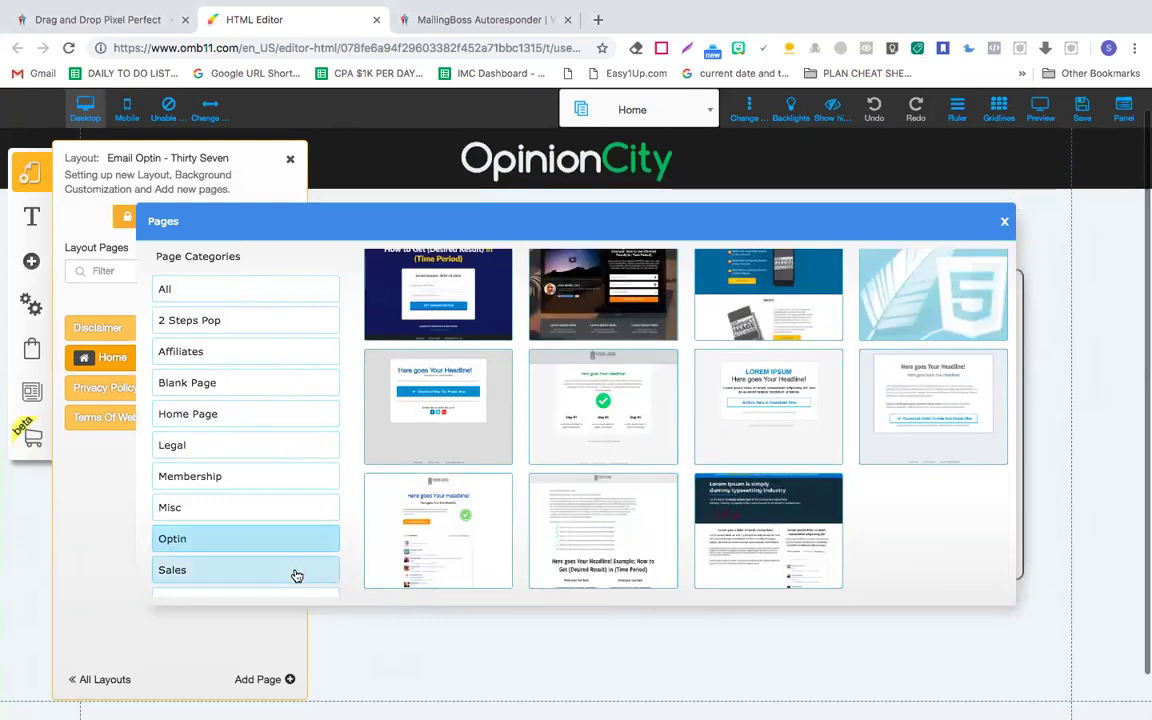
{"action": "left_click", "coordinate": [252, 574]}
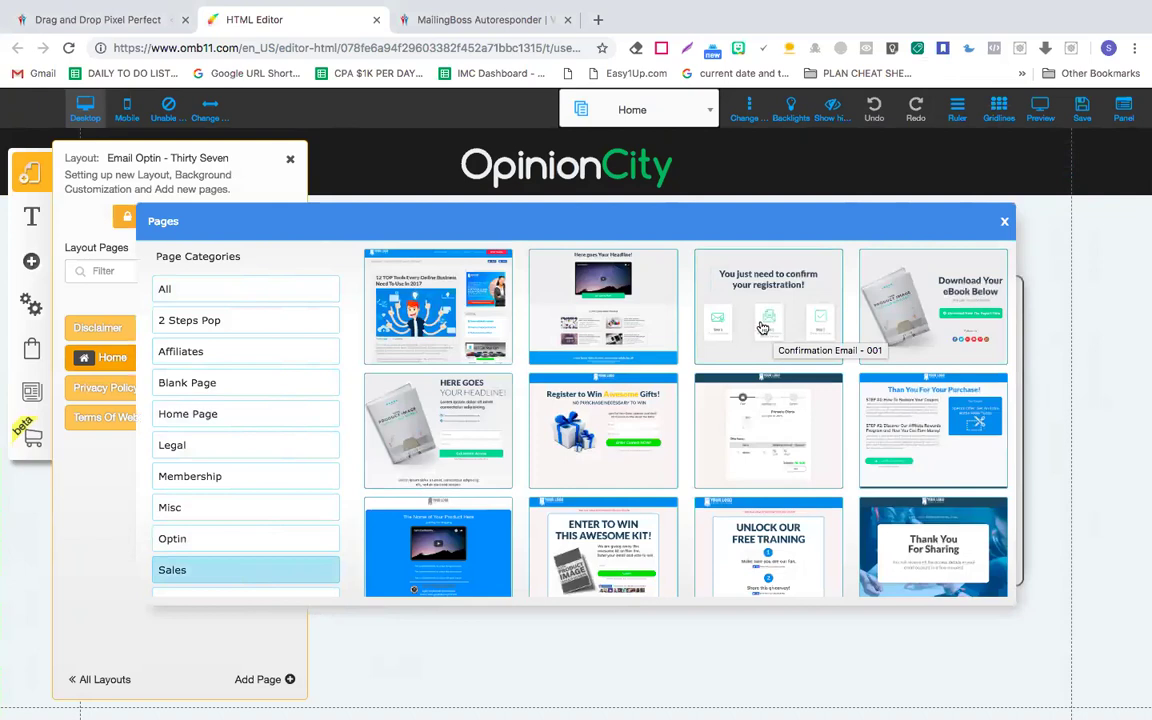
{"action": "scroll", "coordinate": [250, 495], "scroll_direction": "down", "scroll_amount": 3}
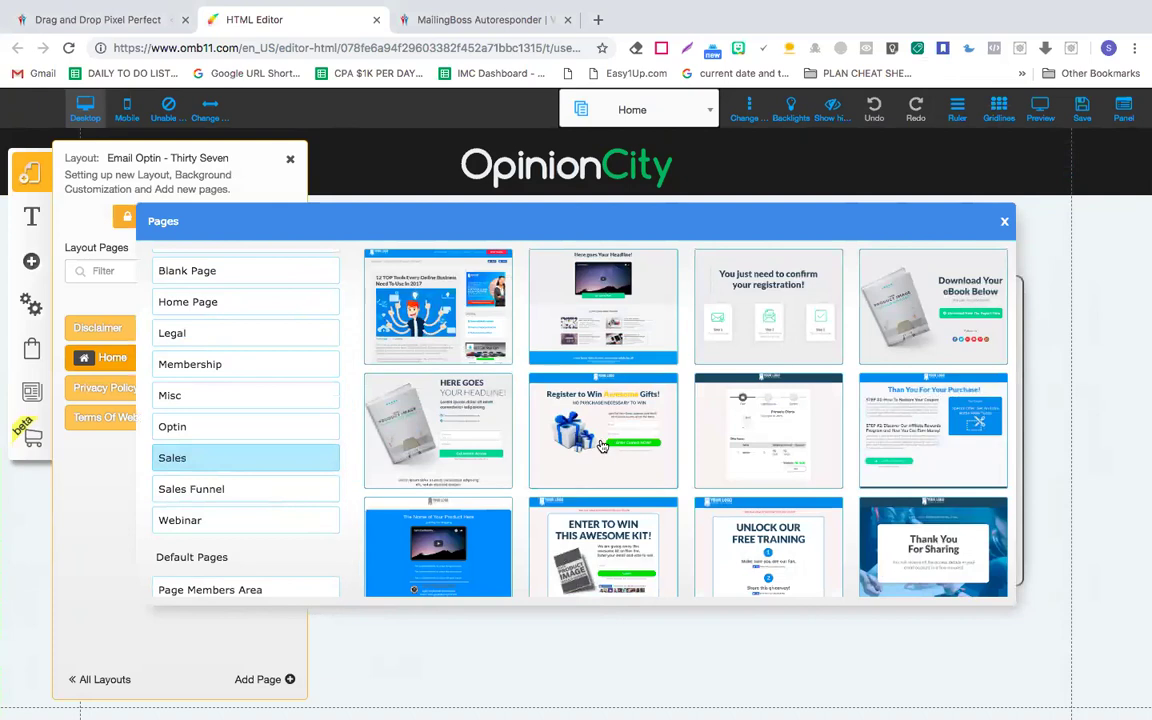
{"action": "scroll", "coordinate": [601, 445], "scroll_direction": "down", "scroll_amount": 3}
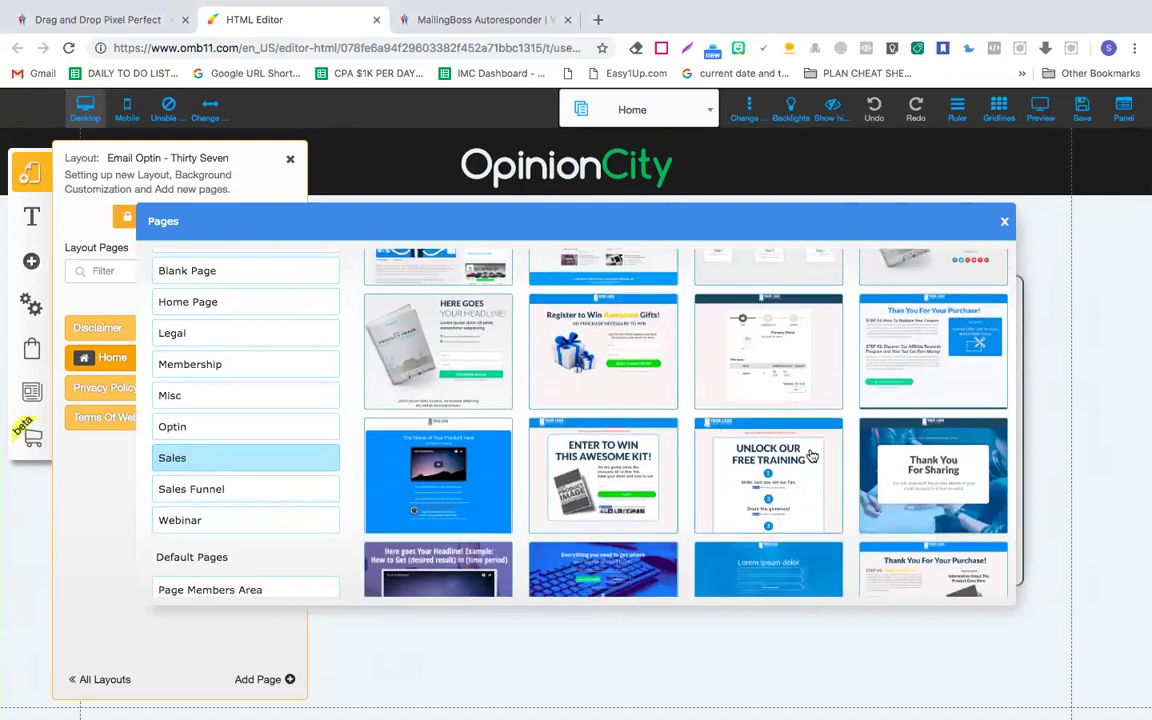
{"action": "scroll", "coordinate": [812, 455], "scroll_direction": "down", "scroll_amount": 1}
{"action": "scroll", "coordinate": [830, 395], "scroll_direction": "down", "scroll_amount": 2}
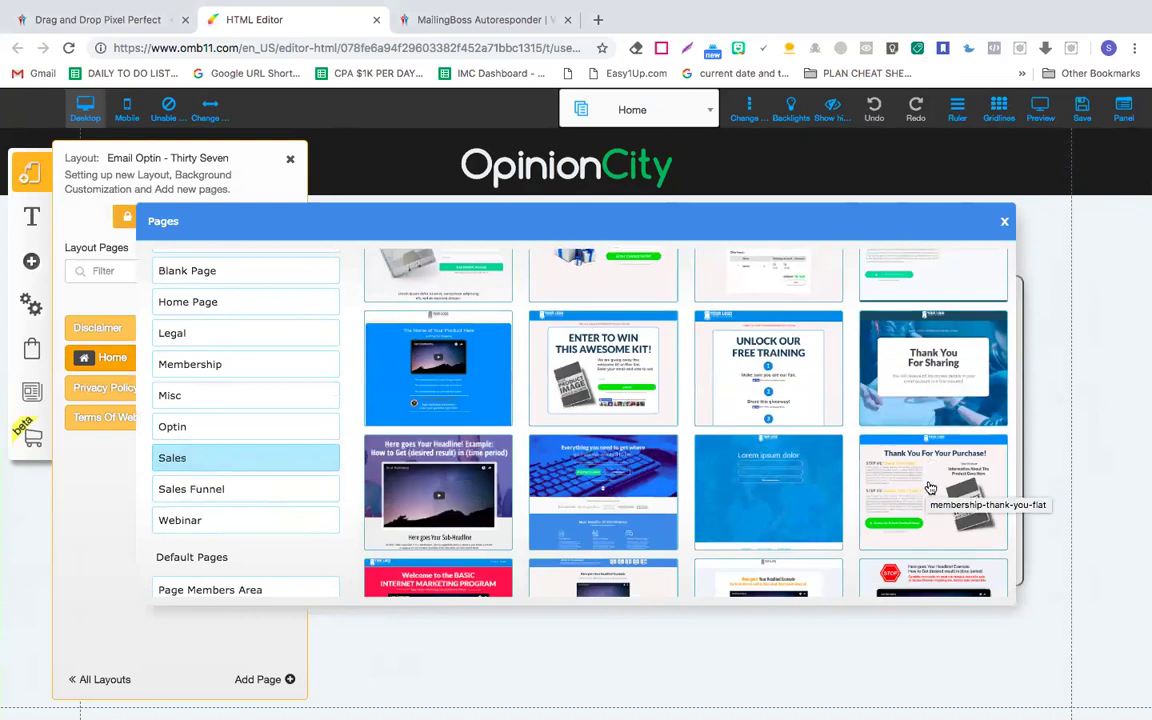
Step: Examine the Sales page templates for one suited to confirming an email registration
{"action": "scroll", "coordinate": [790, 503], "scroll_direction": "down", "scroll_amount": 3}
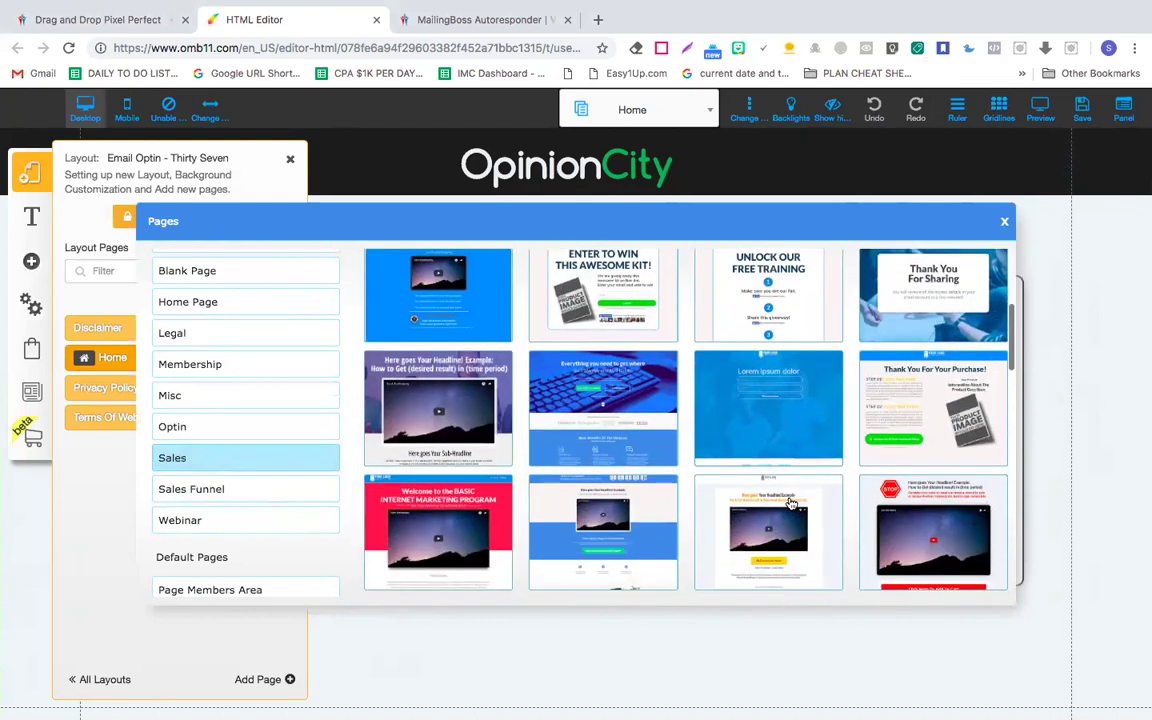
{"action": "scroll", "coordinate": [790, 503], "scroll_direction": "down", "scroll_amount": 5}
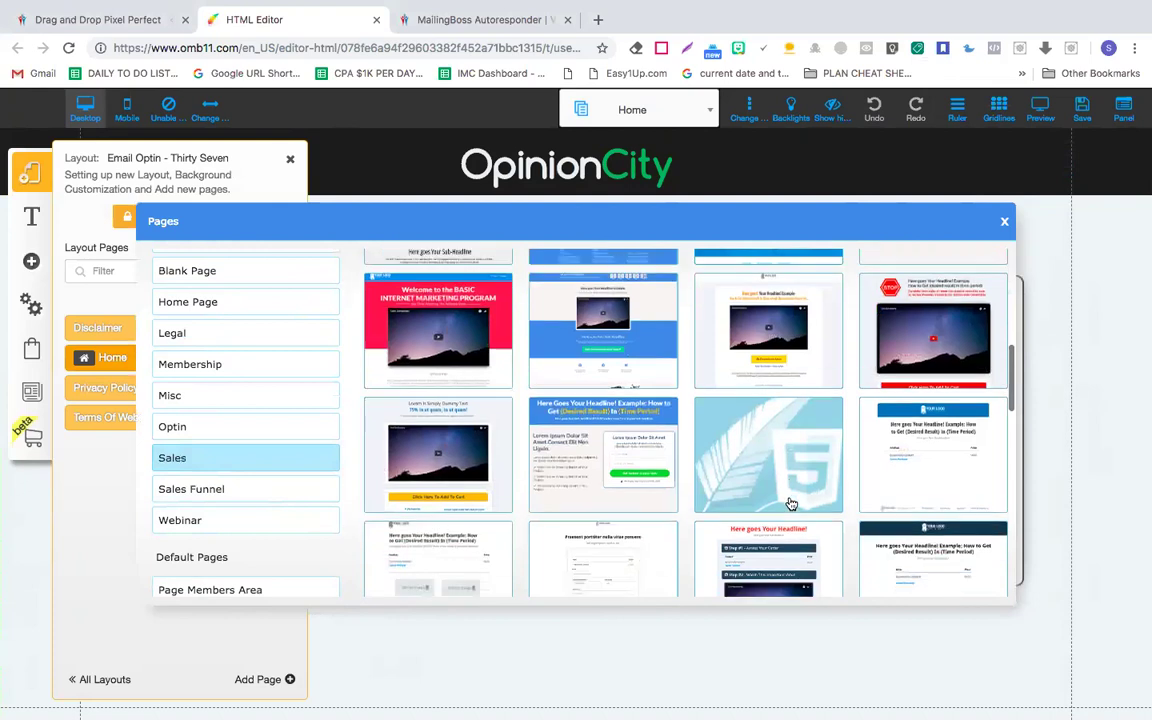
{"action": "scroll", "coordinate": [790, 503], "scroll_direction": "down", "scroll_amount": 2}
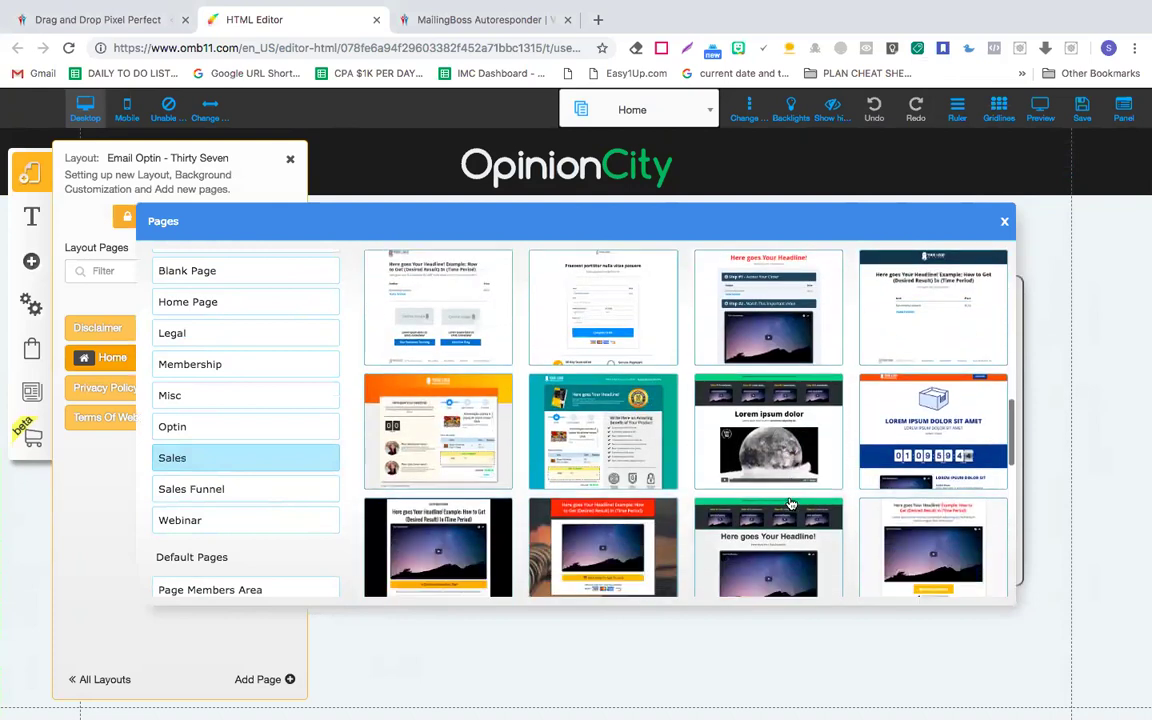
{"action": "scroll", "coordinate": [790, 503], "scroll_direction": "up", "scroll_amount": 5}
{"action": "scroll", "coordinate": [790, 503], "scroll_direction": "up", "scroll_amount": 4}
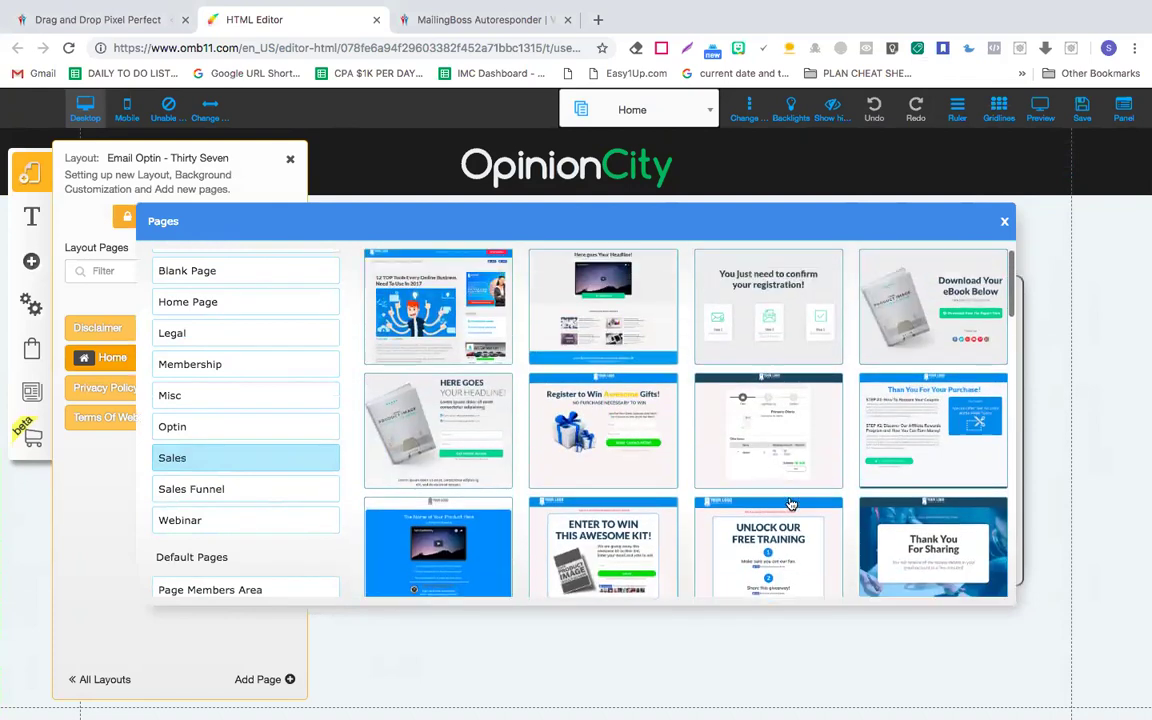
{"action": "scroll", "coordinate": [790, 503], "scroll_direction": "up", "scroll_amount": 1}
{"action": "scroll", "coordinate": [808, 415], "scroll_direction": "down", "scroll_amount": 1}
{"action": "scroll", "coordinate": [808, 415], "scroll_direction": "up", "scroll_amount": 1}
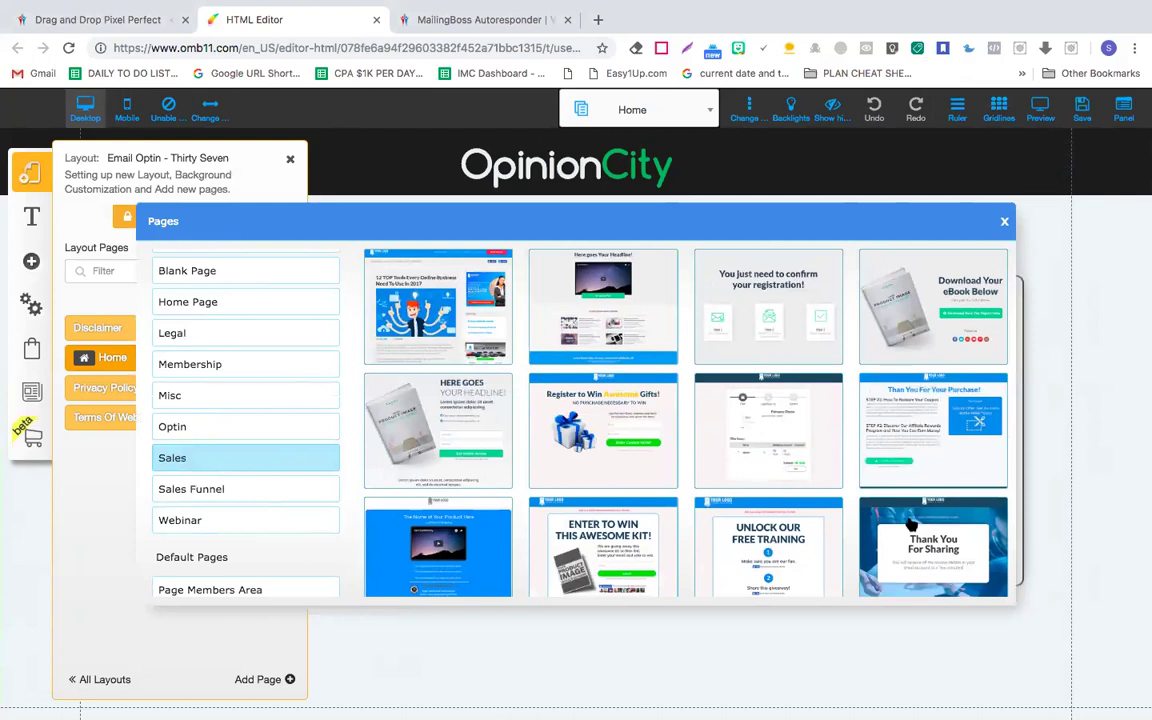
{"action": "scroll", "coordinate": [912, 522], "scroll_direction": "down", "scroll_amount": 1}
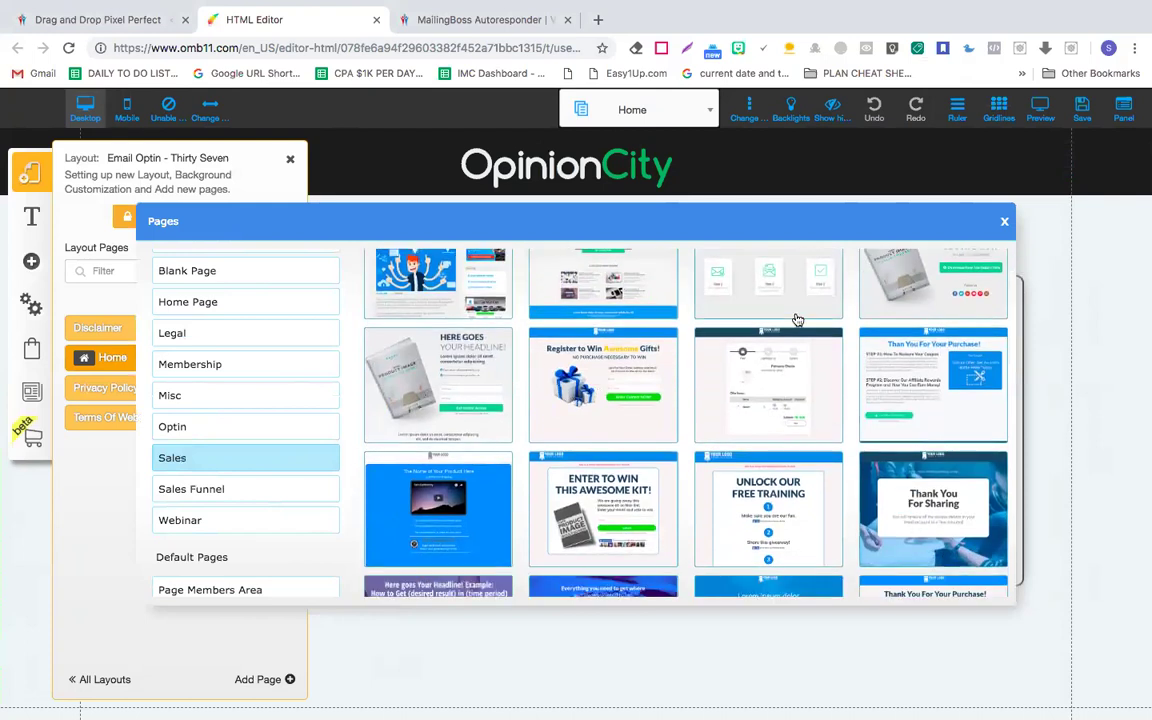
{"action": "scroll", "coordinate": [797, 319], "scroll_direction": "up", "scroll_amount": 1}
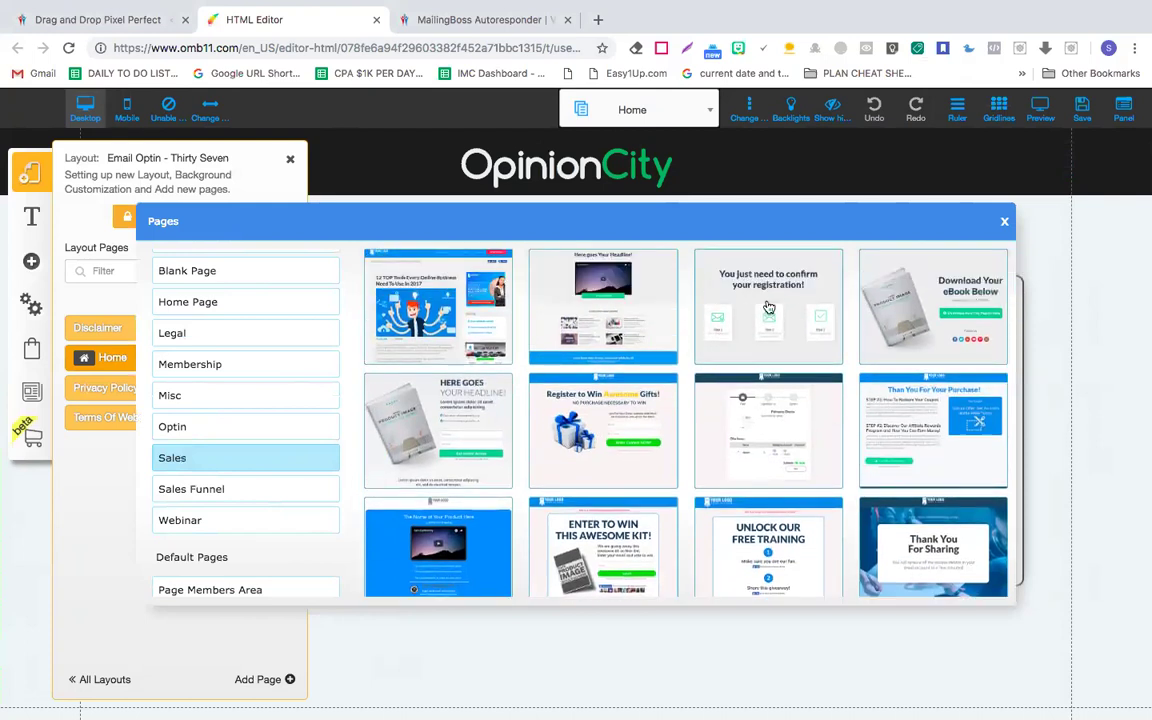
Step: Choose the Confirmation Email - 001 template and name the new page "Confirmation Email Page"
{"action": "left_click", "coordinate": [767, 309]}
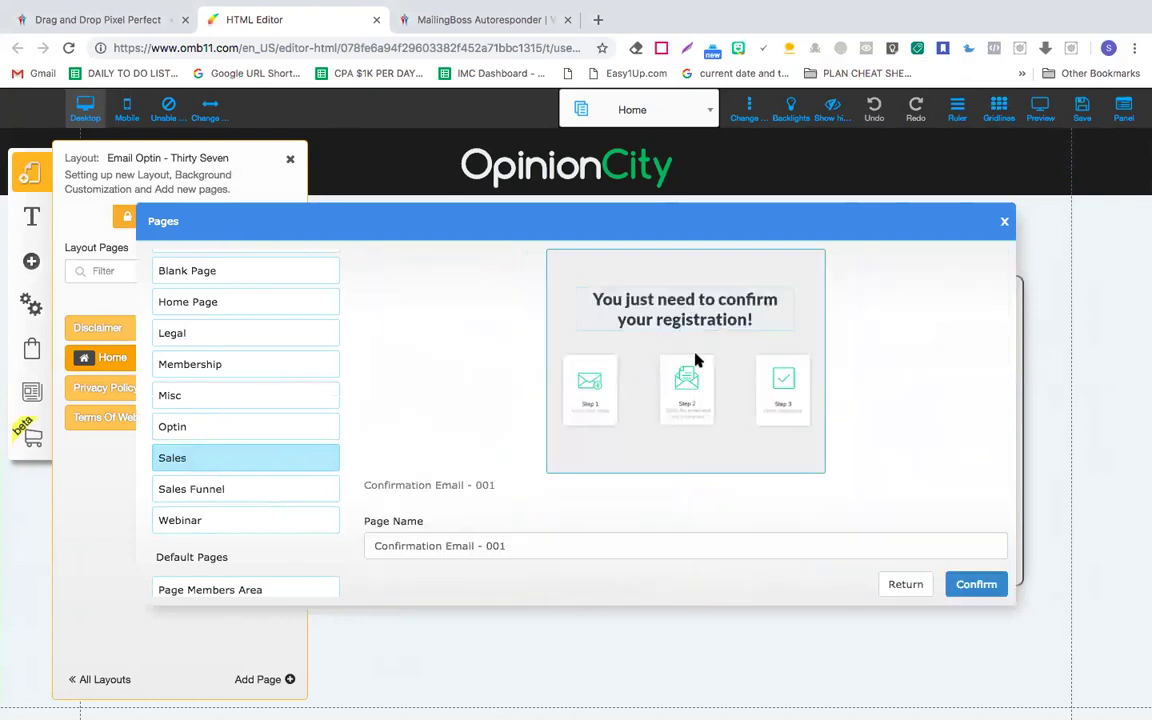
{"action": "left_click", "coordinate": [528, 548]}
{"action": "key", "text": "BackSpace"}
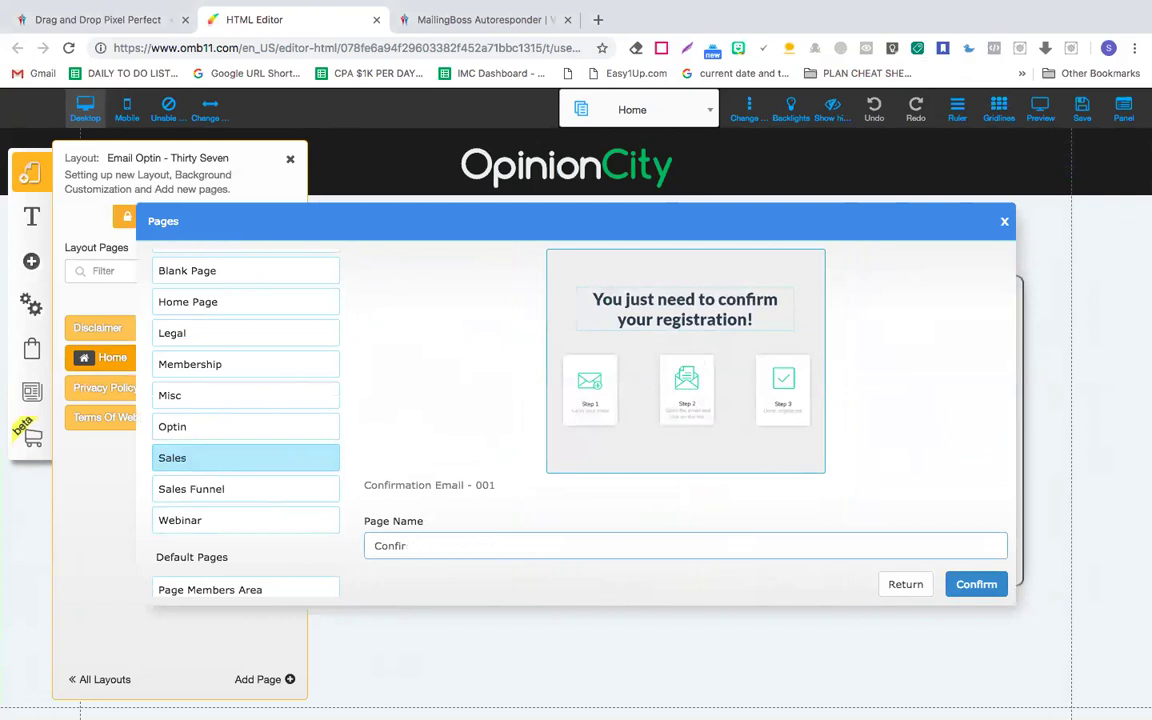
{"action": "key", "text": "ctrl+z"}
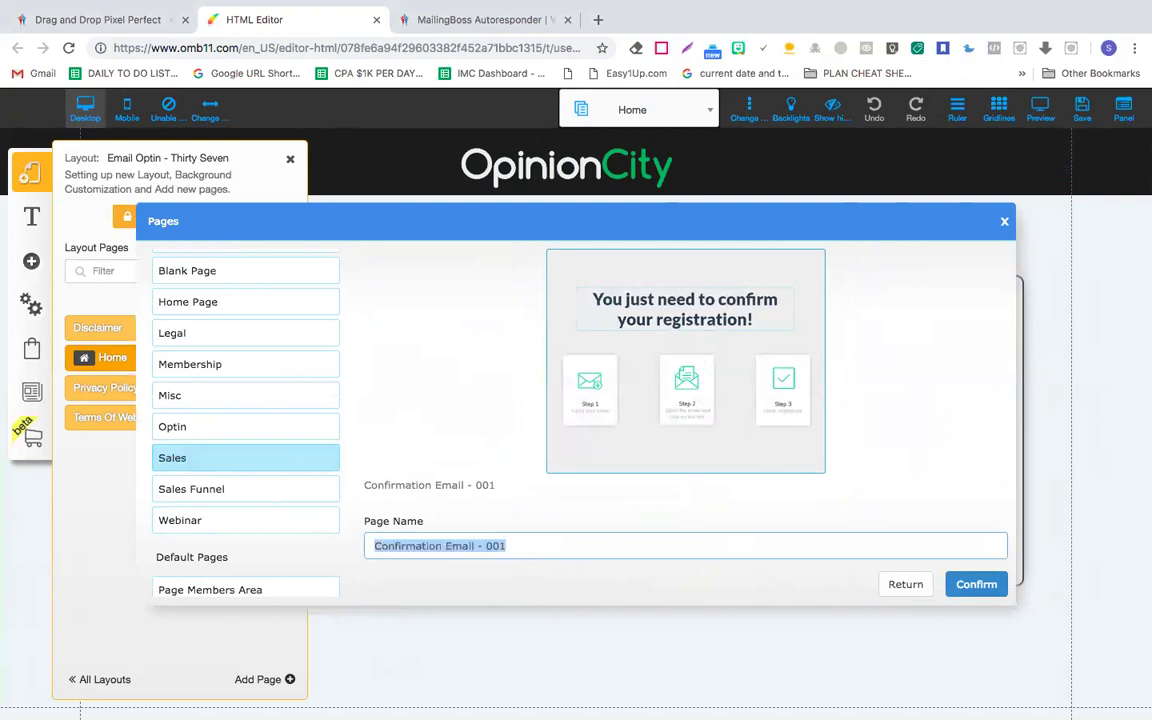
{"action": "left_click", "coordinate": [515, 546]}
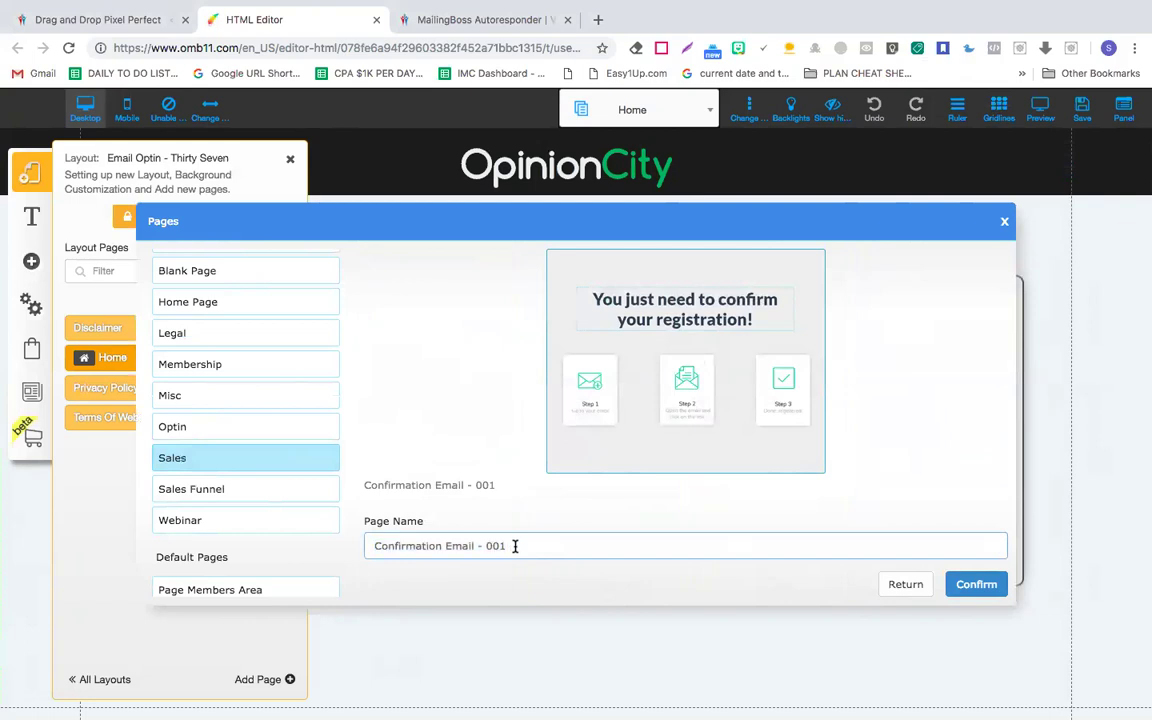
{"action": "left_click", "coordinate": [379, 545]}
{"action": "type", "text": "T"}
{"action": "key", "text": "BackSpace"}
{"action": "key", "text": "BackSpace"}
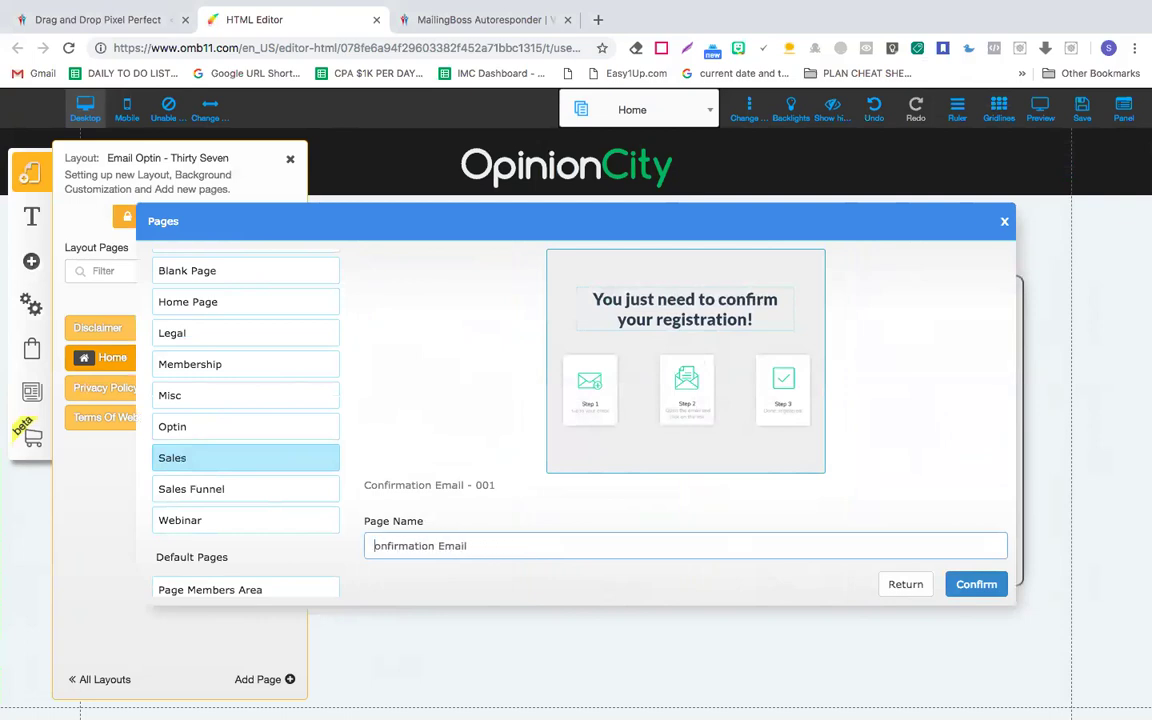
{"action": "type", "text": "C"}
{"action": "key", "text": "BackSpace"}
{"action": "type", "text": "C"}
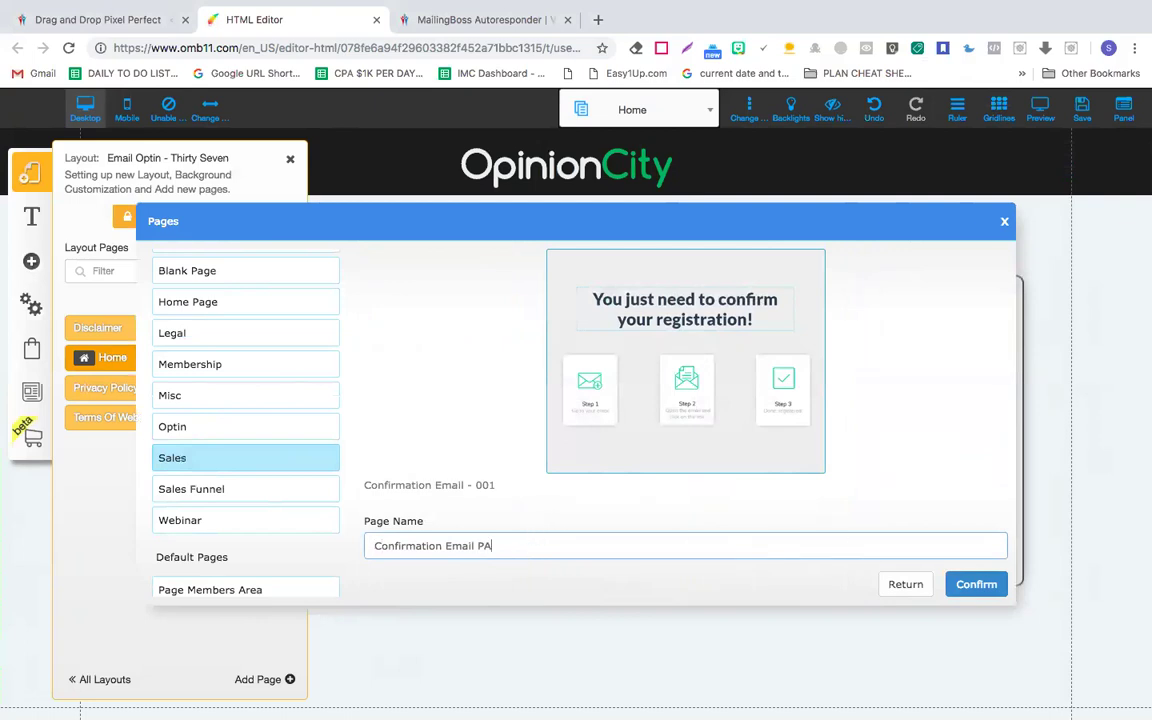
{"action": "type", "text": "age"}
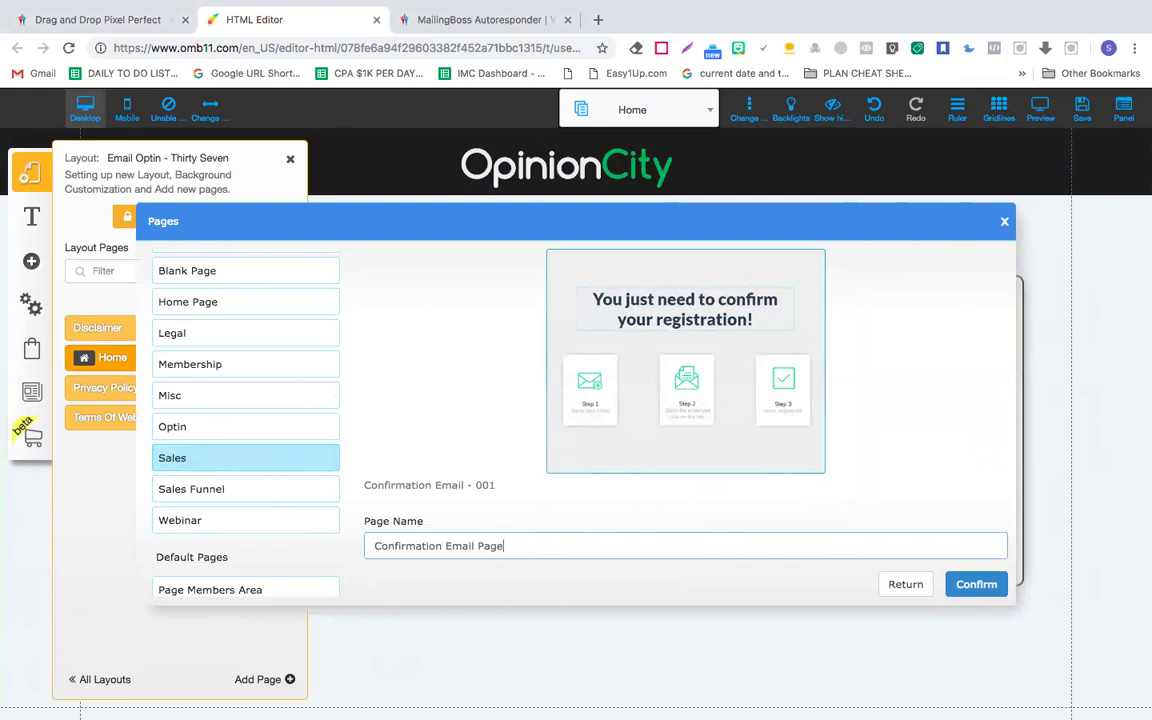
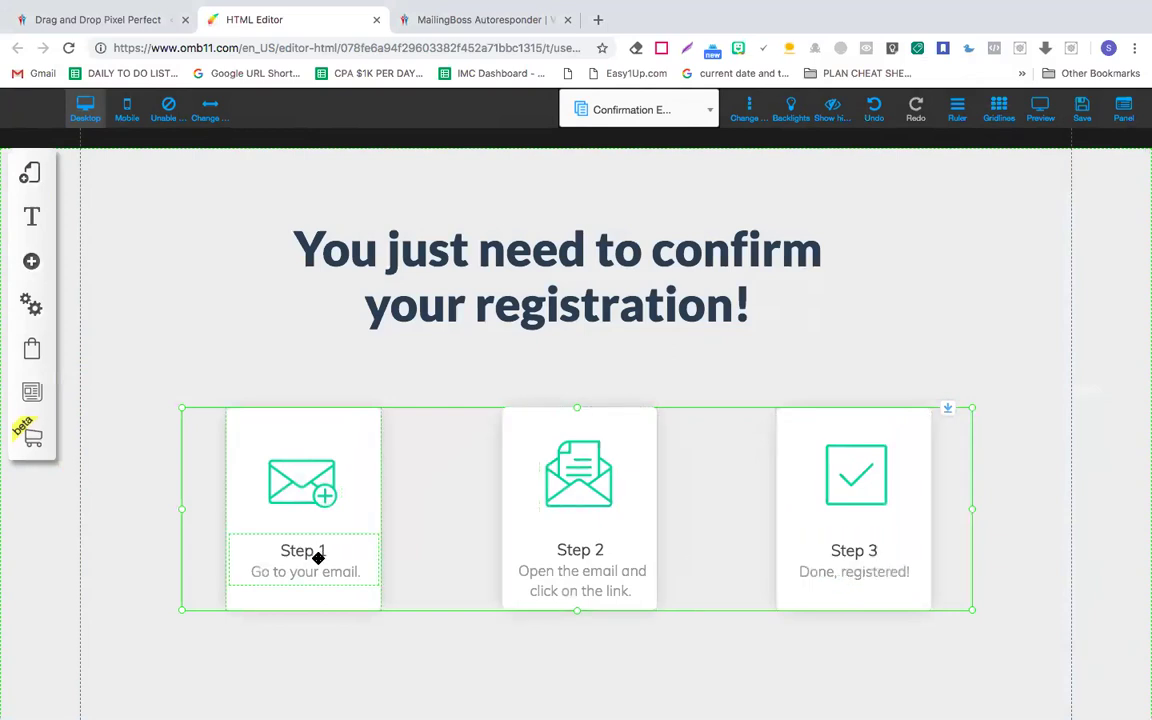
{"action": "left_click", "coordinate": [608, 571]}
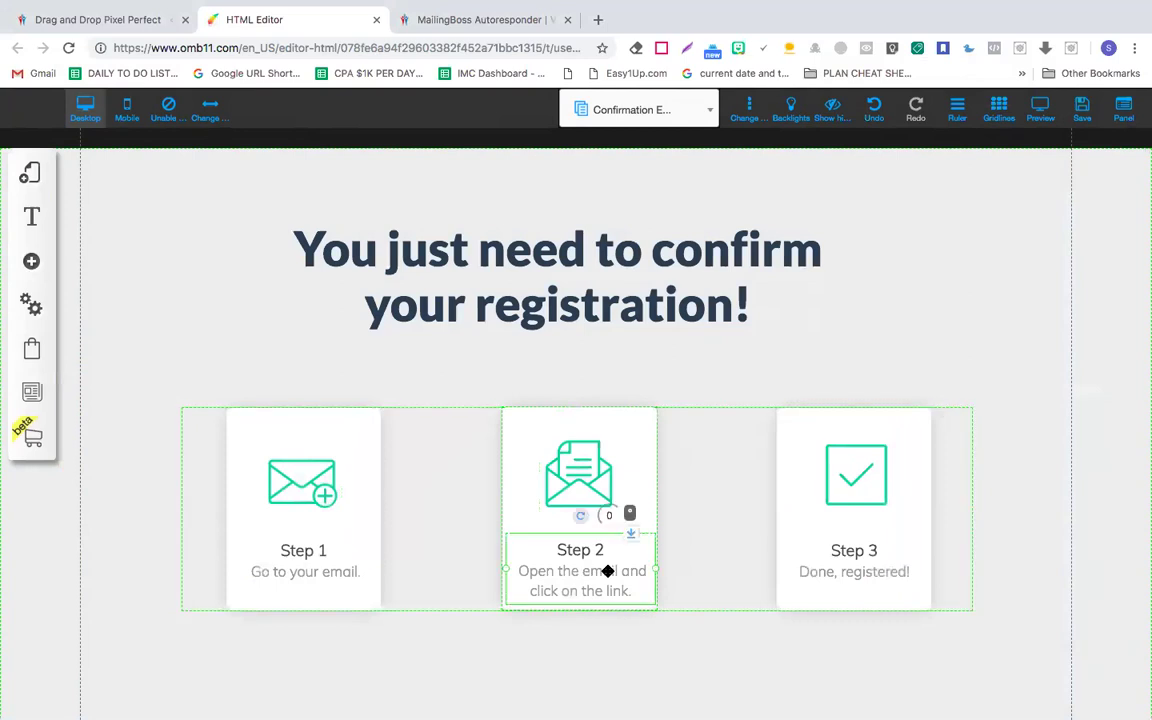
{"action": "double_click", "coordinate": [568, 549]}
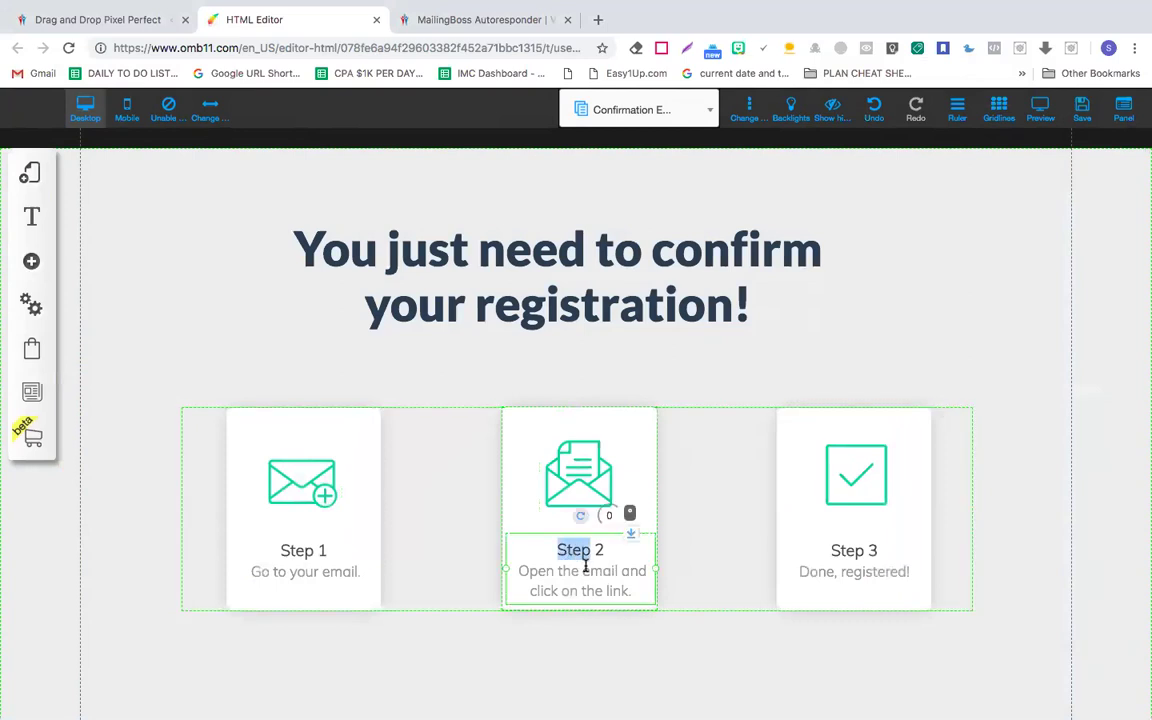
{"action": "left_click", "coordinate": [586, 566]}
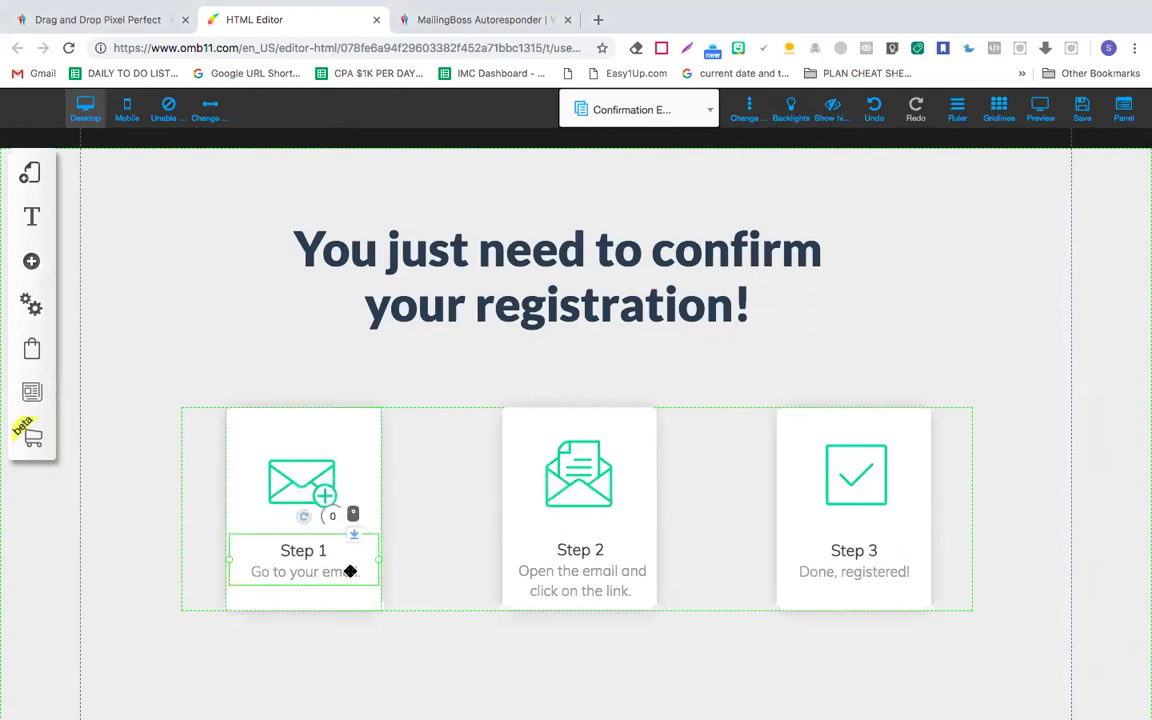
Step: Extend the Step 1 card's instruction to read "Go to your email inbox or Check Your Spam"
{"action": "double_click", "coordinate": [312, 568]}
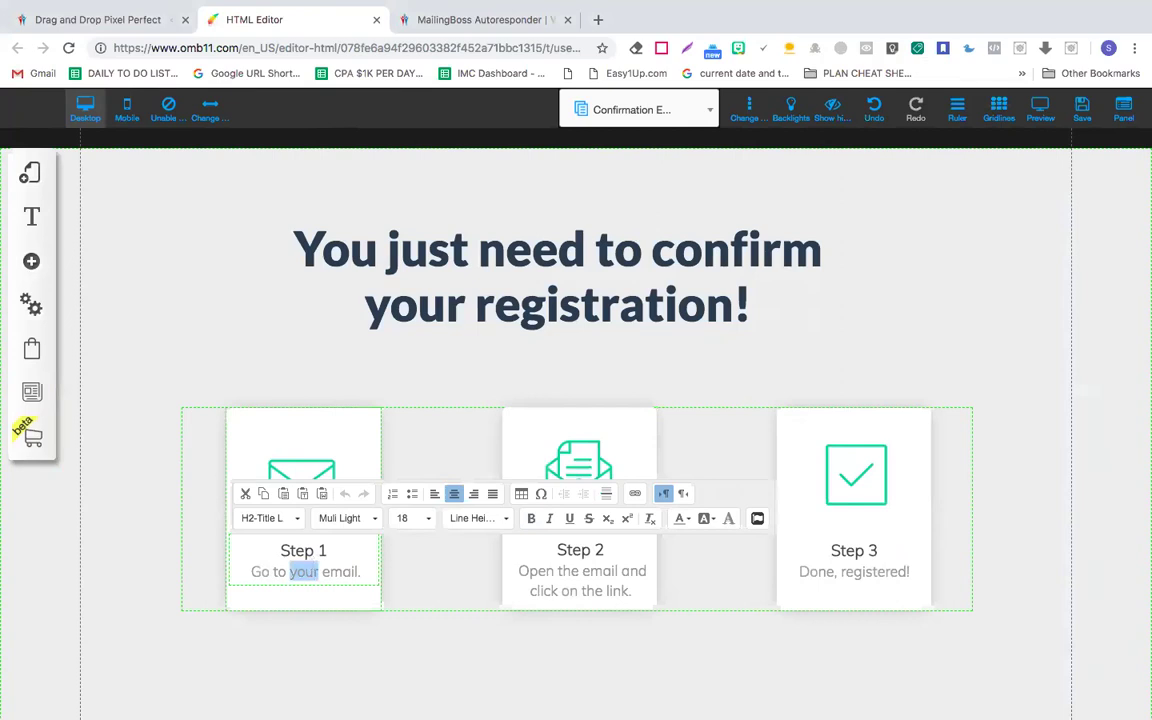
{"action": "left_click", "coordinate": [321, 571]}
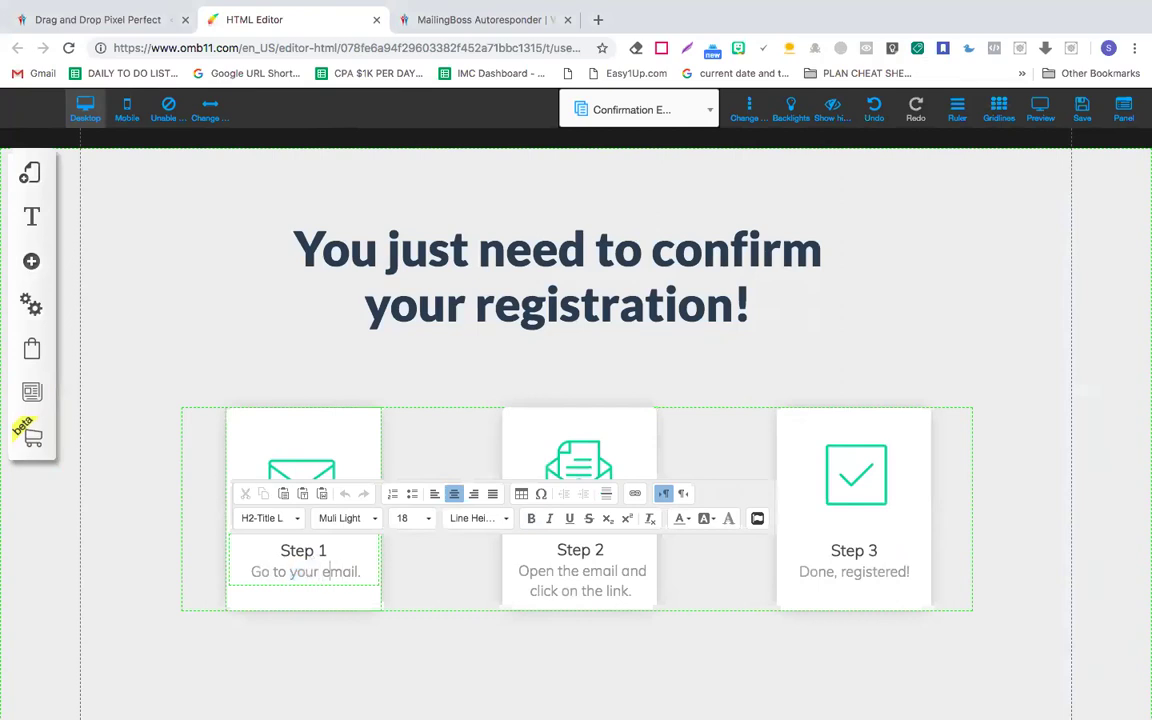
{"action": "left_click", "coordinate": [361, 572]}
{"action": "type", "text": "inbox"}
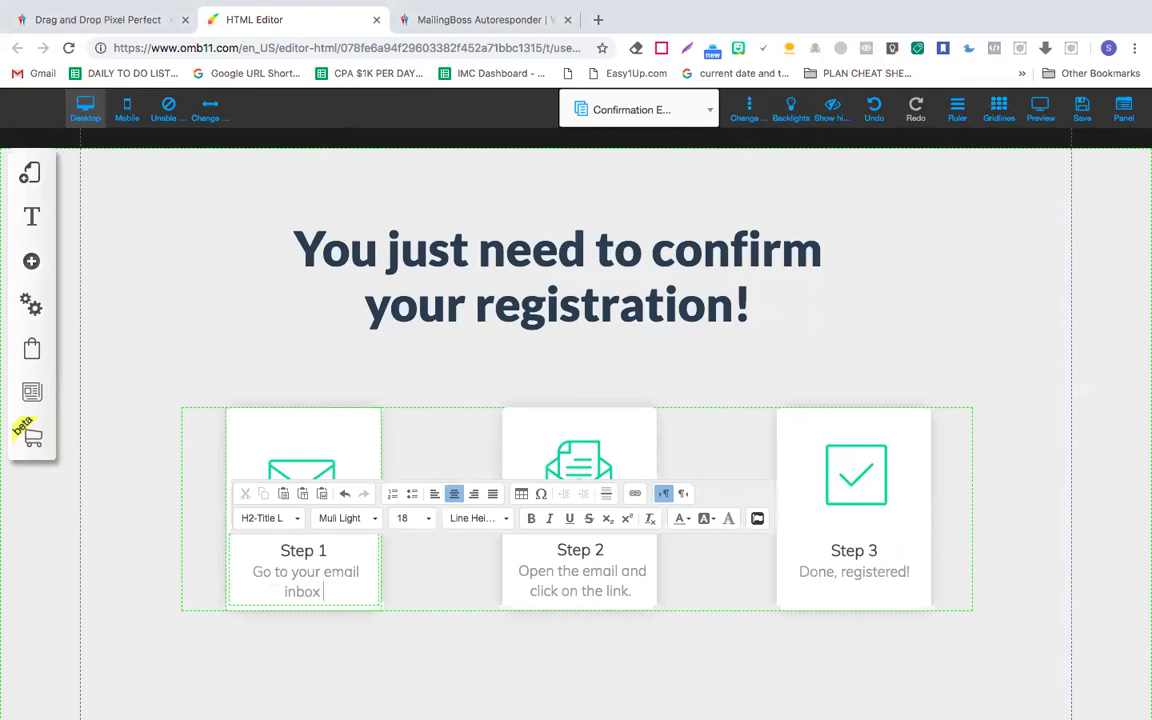
{"action": "type", "text": " or"}
{"action": "type", "text": " Spam"}
{"action": "key", "text": "BackSpace"}
{"action": "key", "text": "BackSpace"}
{"action": "key", "text": "BackSpace"}
{"action": "key", "text": "BackSpace"}
{"action": "type", "text": "Check Your Apam"}
{"action": "key", "text": "BackSpace"}
{"action": "key", "text": "BackSpace"}
{"action": "key", "text": "BackSpace"}
{"action": "key", "text": "BackSpace"}
{"action": "type", "text": "Sp"}
{"action": "key", "text": "BackSpace"}
{"action": "key", "text": "BackSpace"}
{"action": "key", "text": "BackSpace"}
{"action": "key", "text": "BackSpace"}
{"action": "key", "text": "BackSpace"}
{"action": "key", "text": "BackSpace"}
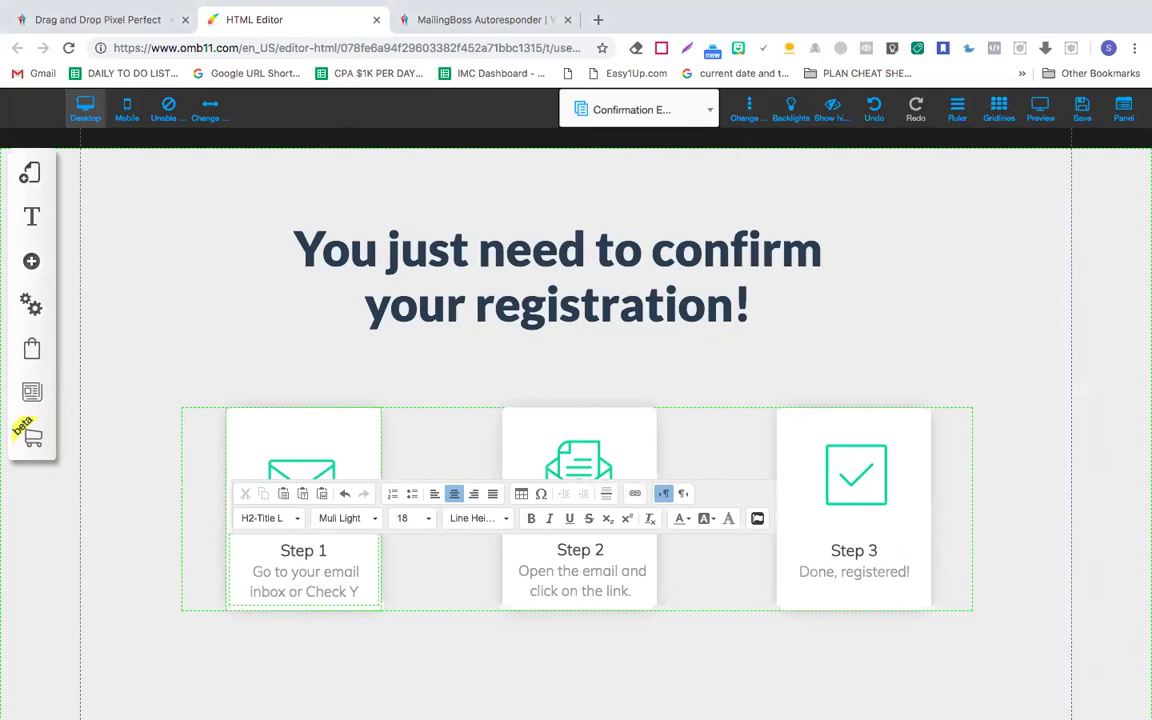
{"action": "type", "text": "Yur"}
{"action": "key", "text": "BackSpace"}
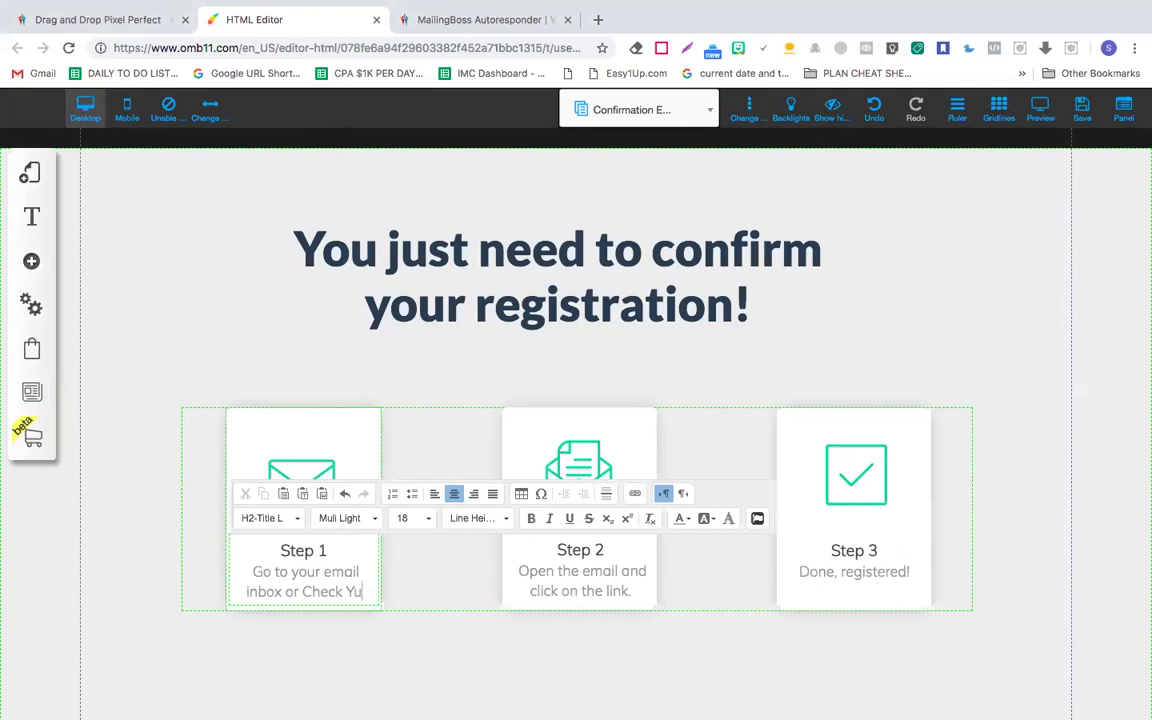
{"action": "key", "text": "BackSpace"}
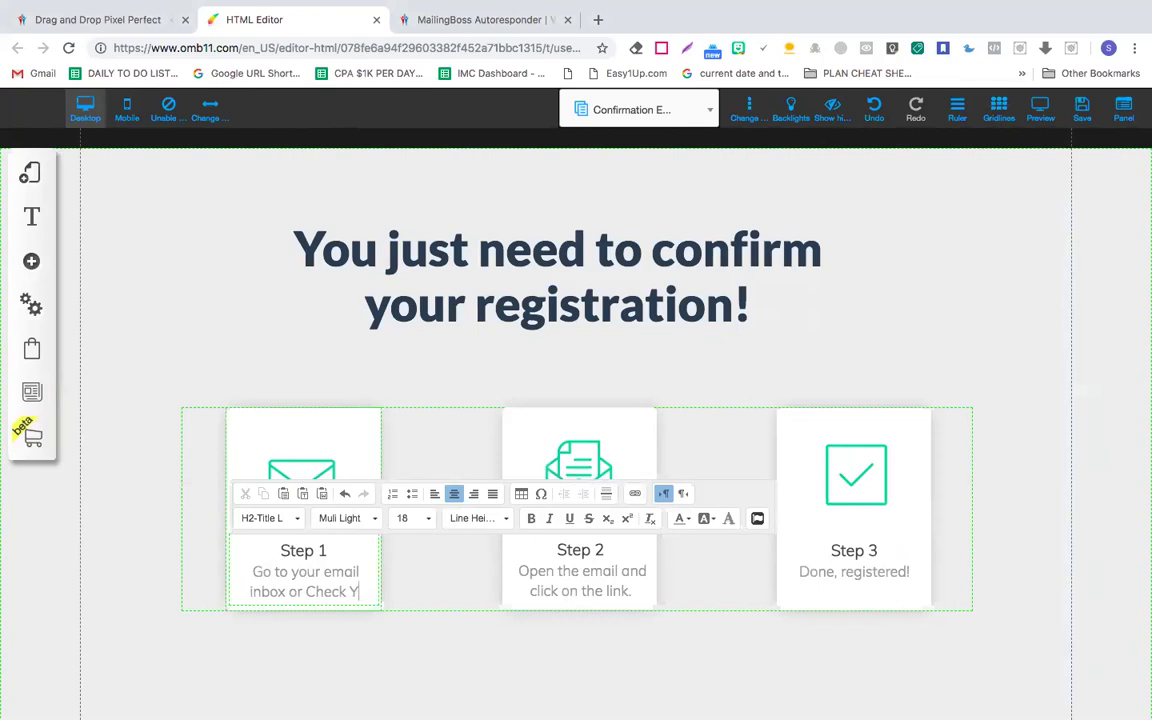
{"action": "type", "text": "our Spam"}
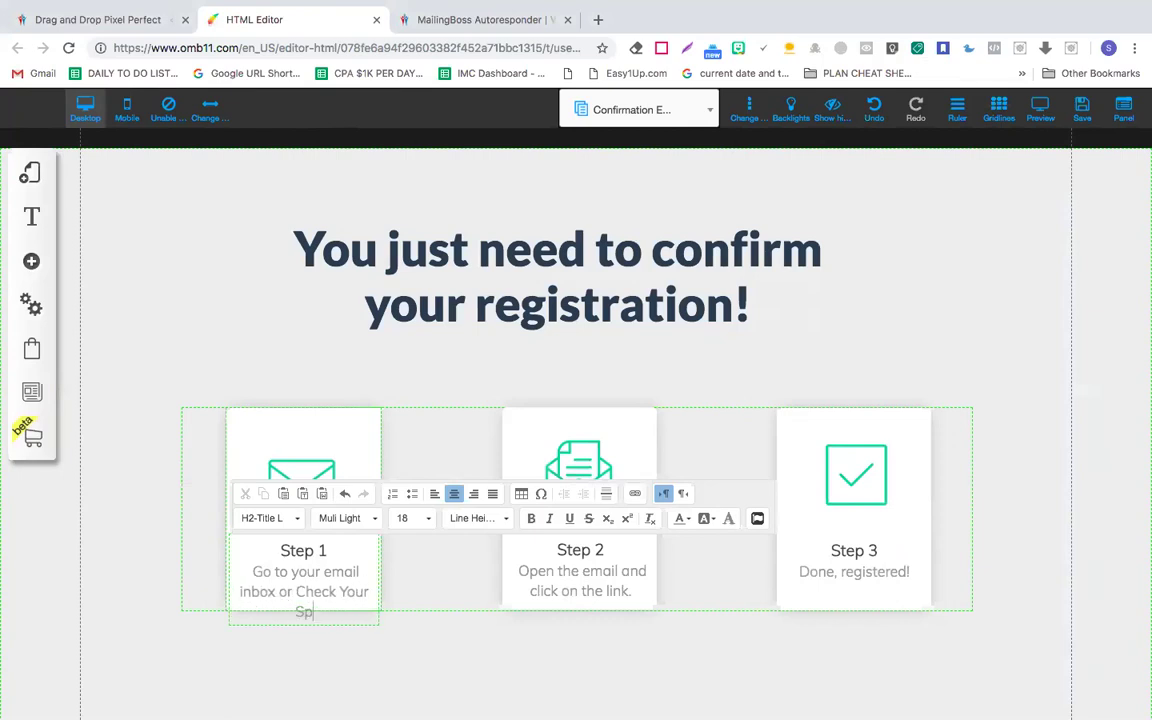
Step: Shorten the Step 1 instruction to "Go to your inbox or Check Spam" by removing the words "Your" and "email"
{"action": "double_click", "coordinate": [348, 591]}
{"action": "key", "text": "BackSpace"}
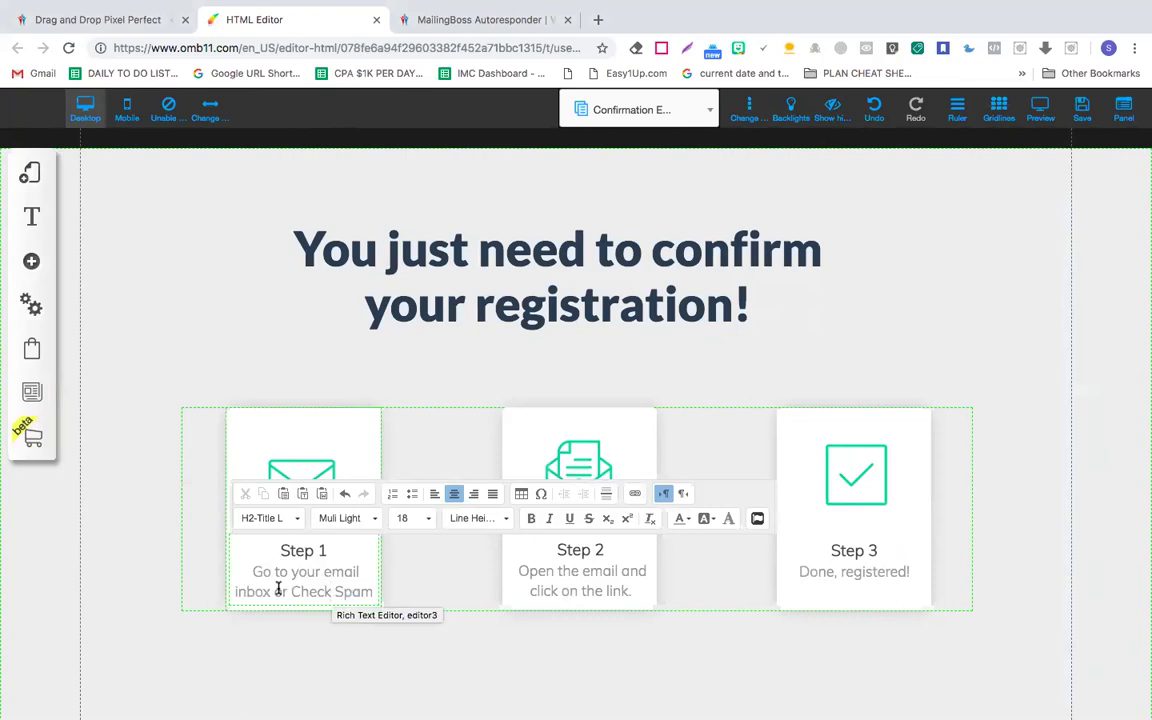
{"action": "double_click", "coordinate": [343, 573]}
{"action": "key", "text": "BackSpace"}
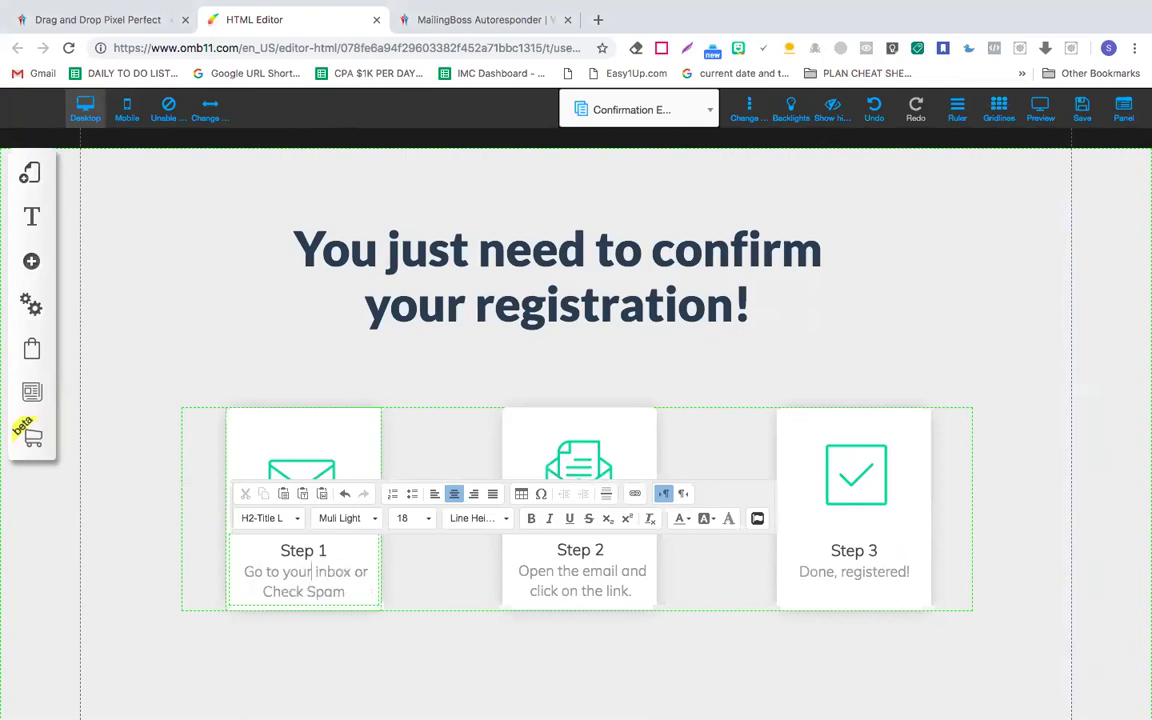
{"action": "left_click", "coordinate": [604, 568]}
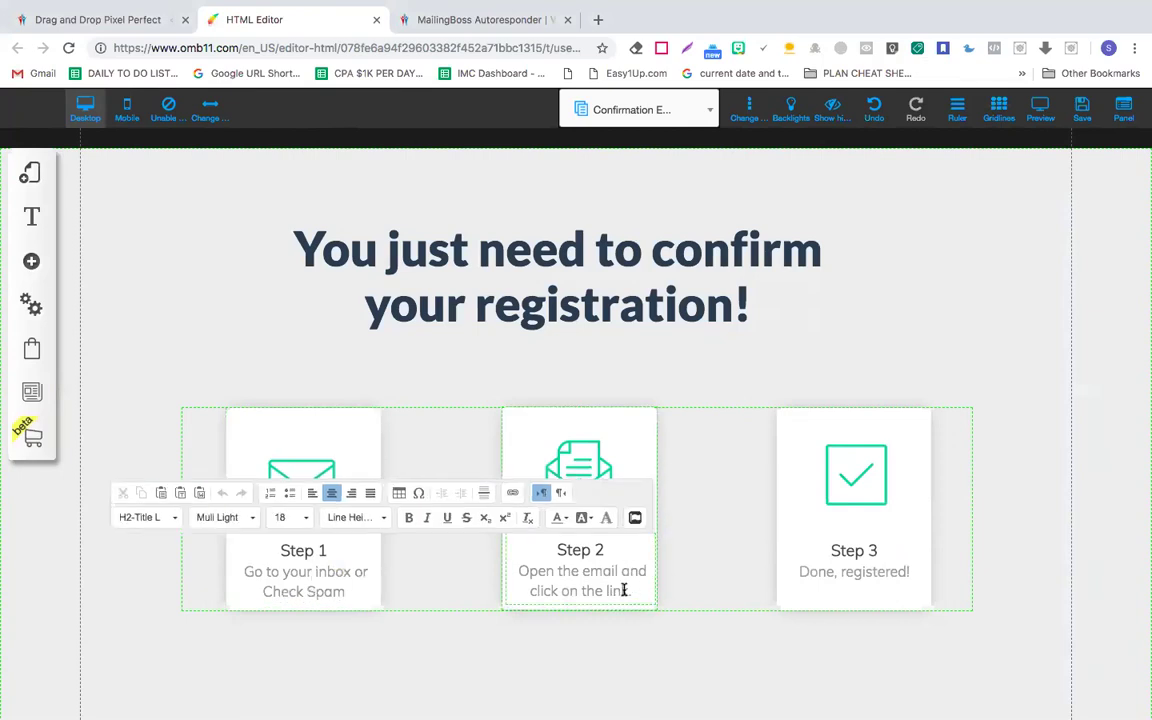
{"action": "left_click", "coordinate": [856, 566]}
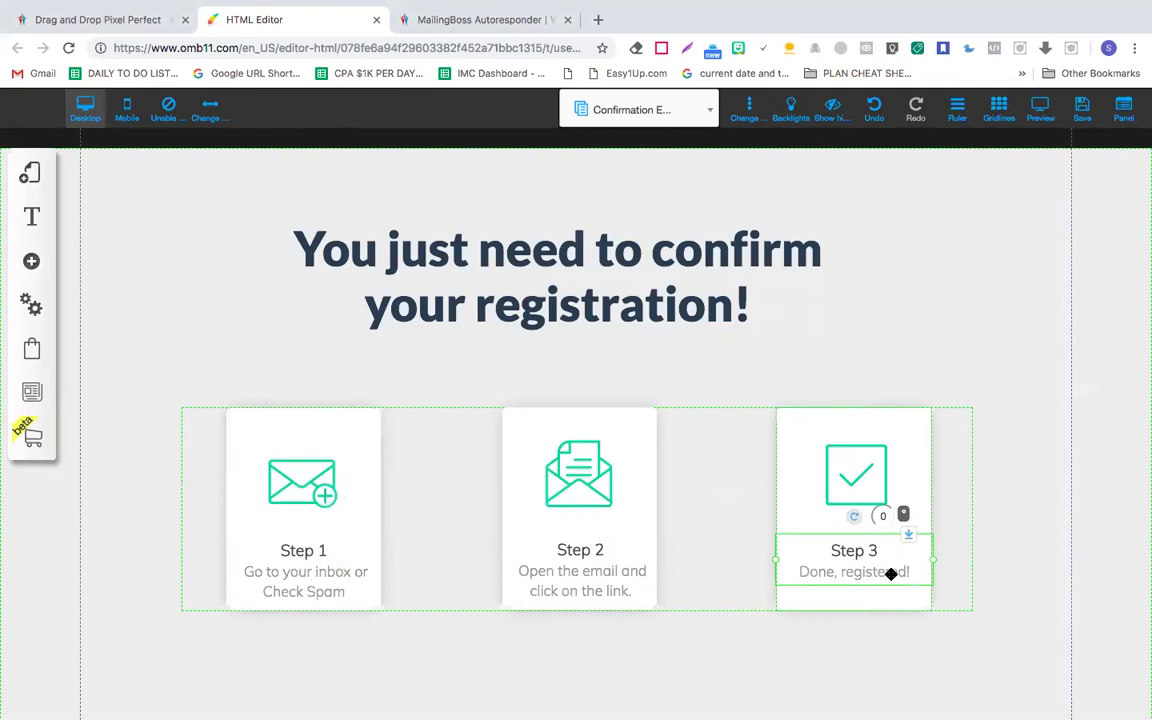
{"action": "left_click", "coordinate": [891, 574]}
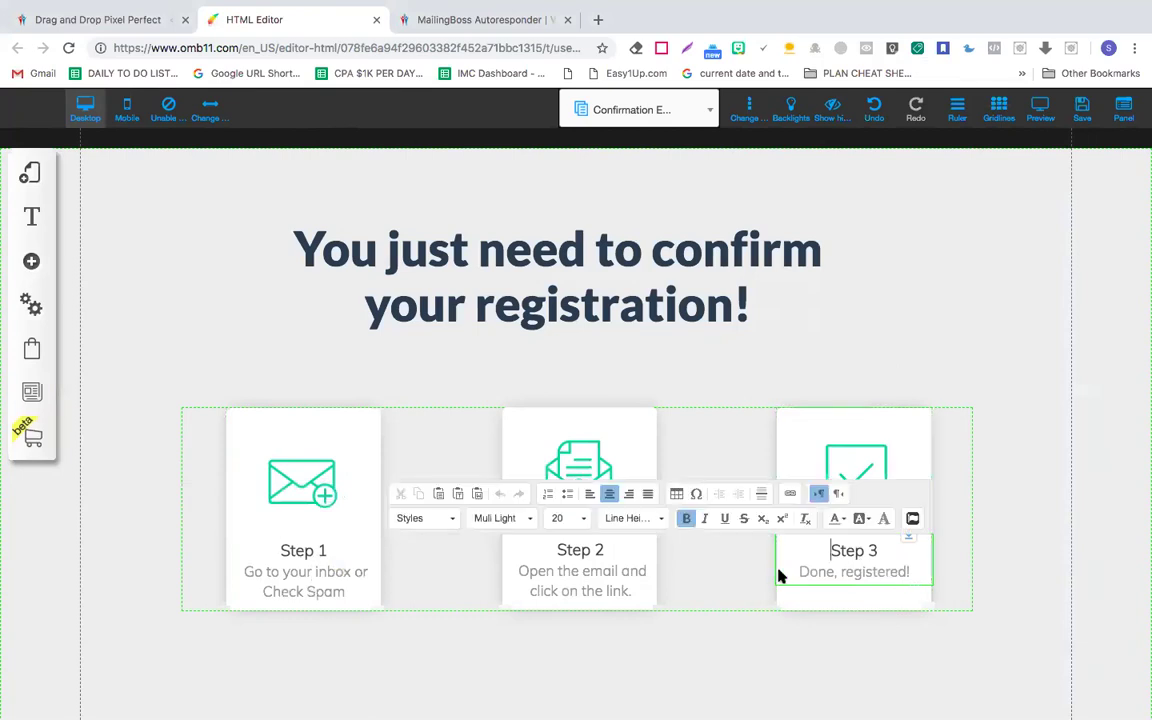
{"action": "left_click", "coordinate": [588, 366]}
Step: Try adding the word "by" after "registration" in the page heading
{"action": "left_click", "coordinate": [560, 300]}
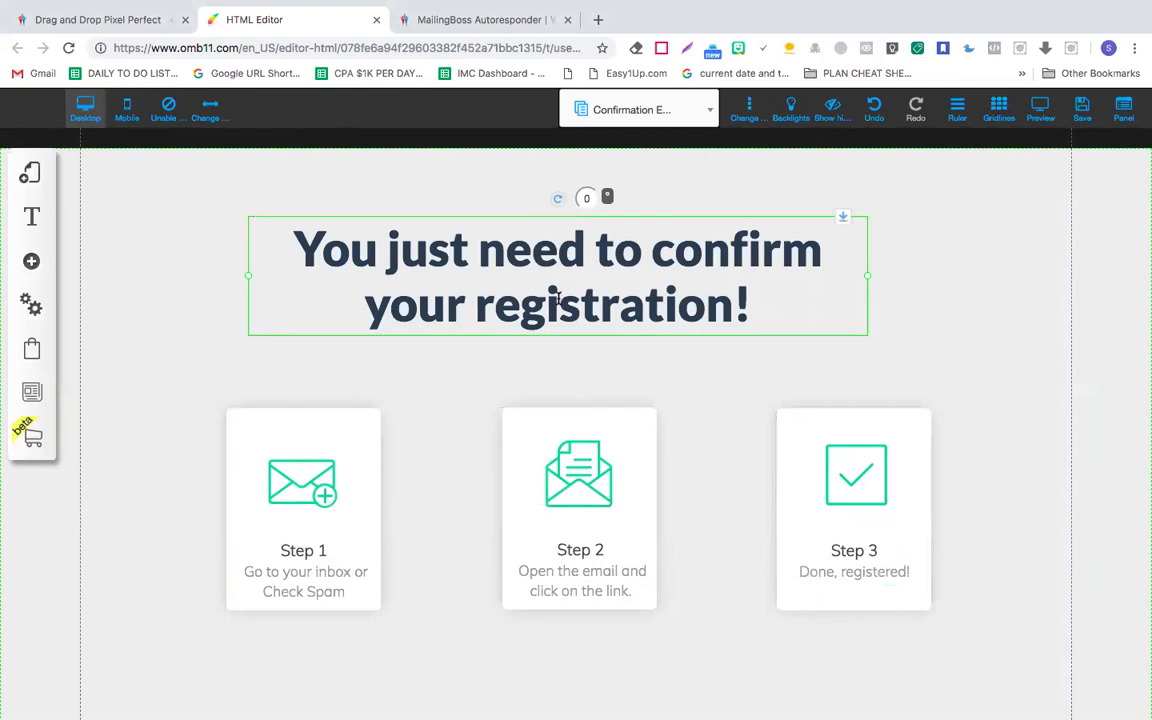
{"action": "left_click", "coordinate": [558, 300]}
{"action": "left_click", "coordinate": [735, 308]}
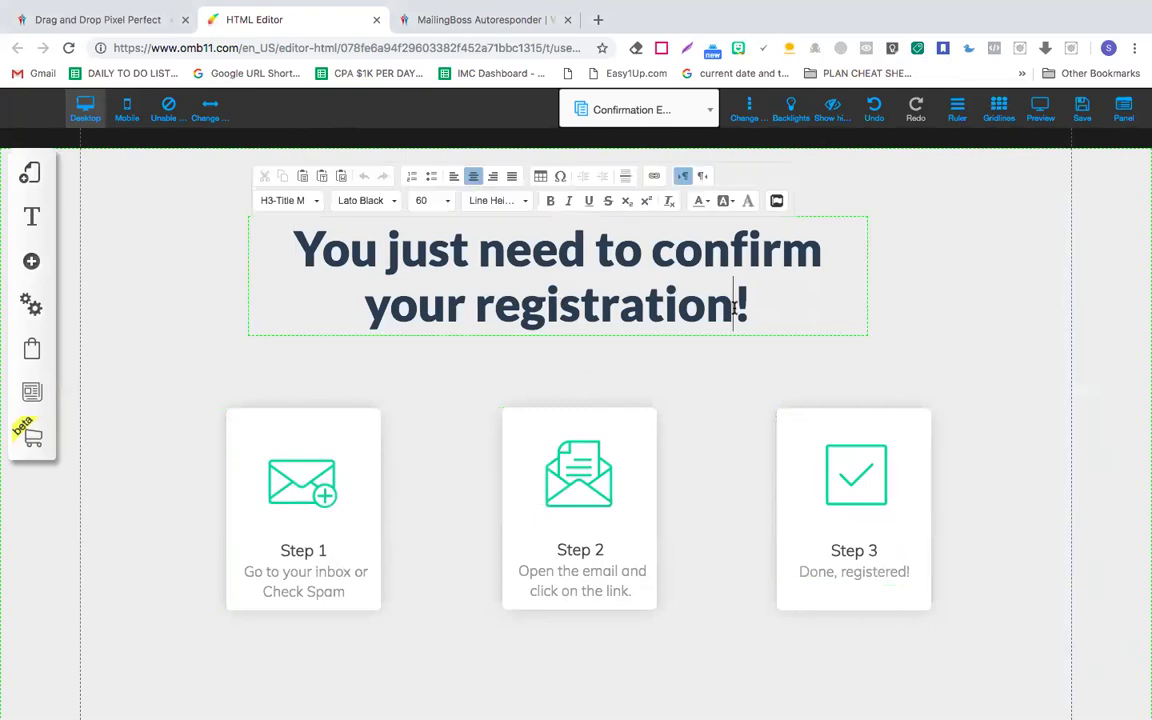
{"action": "type", "text": "by"}
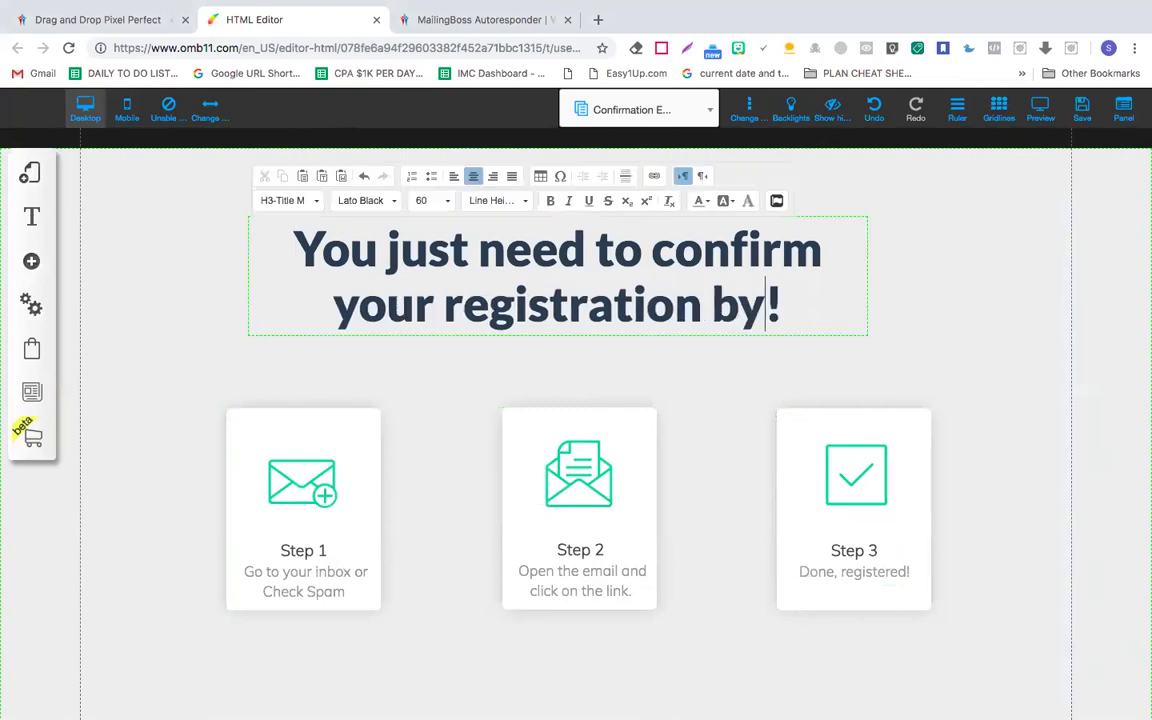
{"action": "key", "text": "BackSpace"}
{"action": "key", "text": "BackSpace"}
{"action": "key", "text": "BackSpace"}
{"action": "key", "text": "BackSpace"}
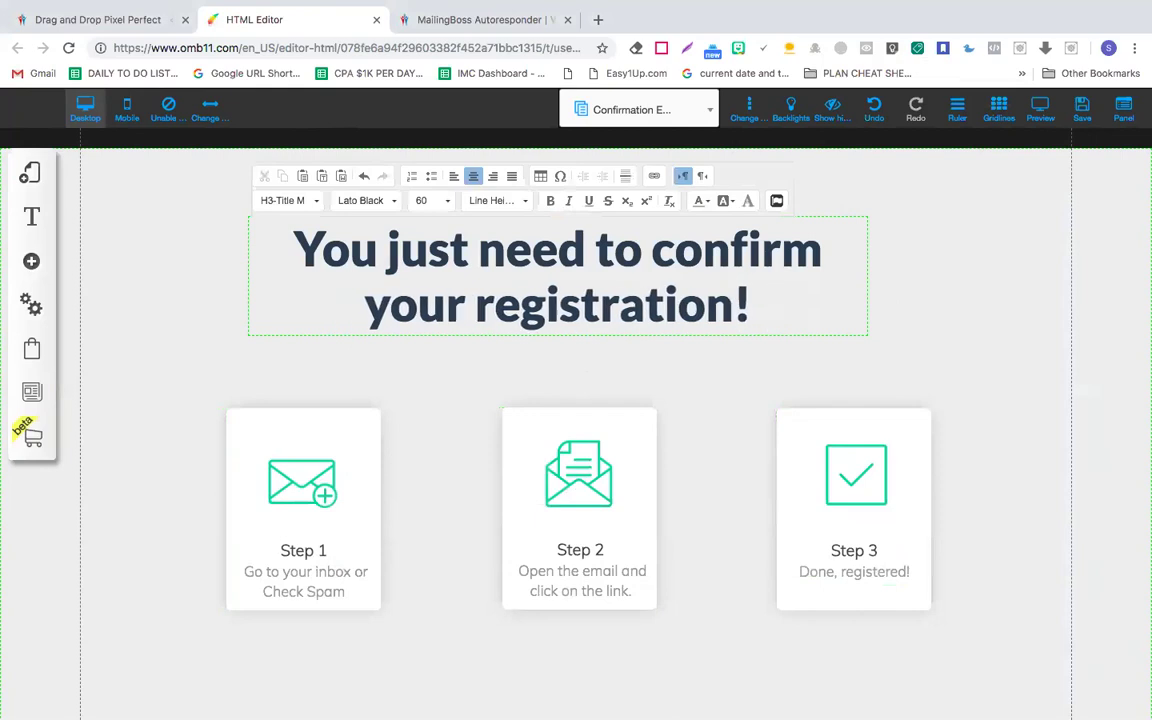
{"action": "left_click", "coordinate": [988, 325]}
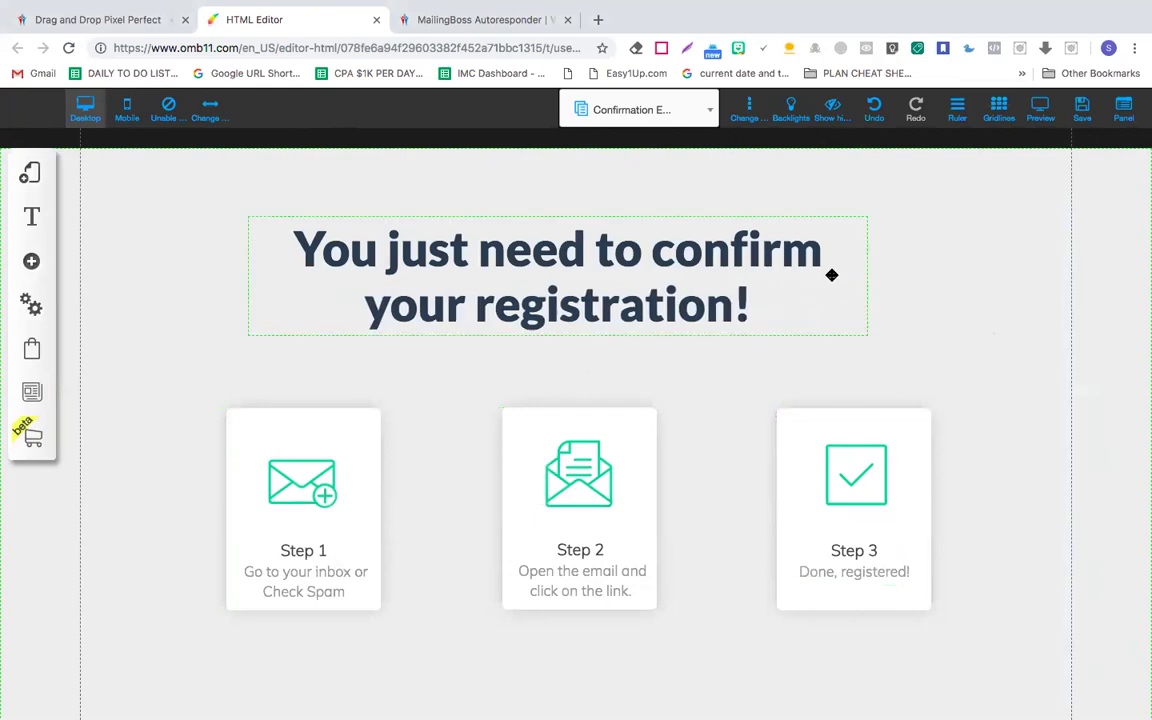
Step: Save the site changes with both Confirmation Email Page and Home included, and dismiss the save alert
{"action": "left_click", "coordinate": [1081, 110]}
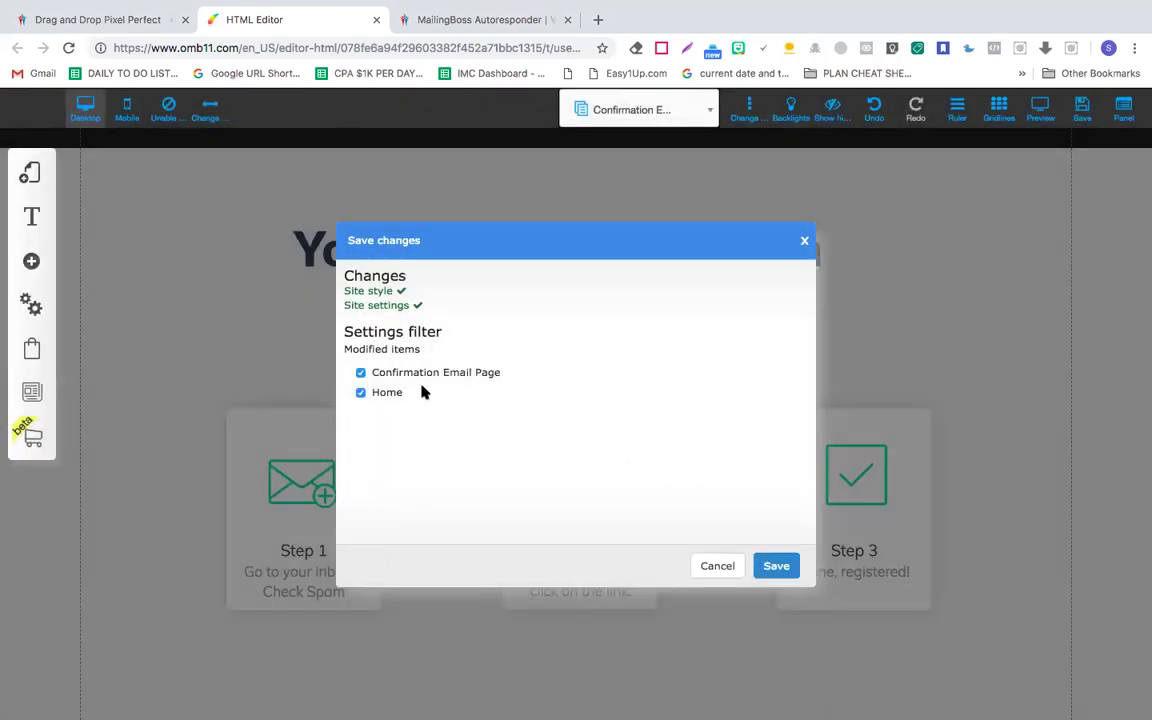
{"action": "left_click", "coordinate": [772, 567]}
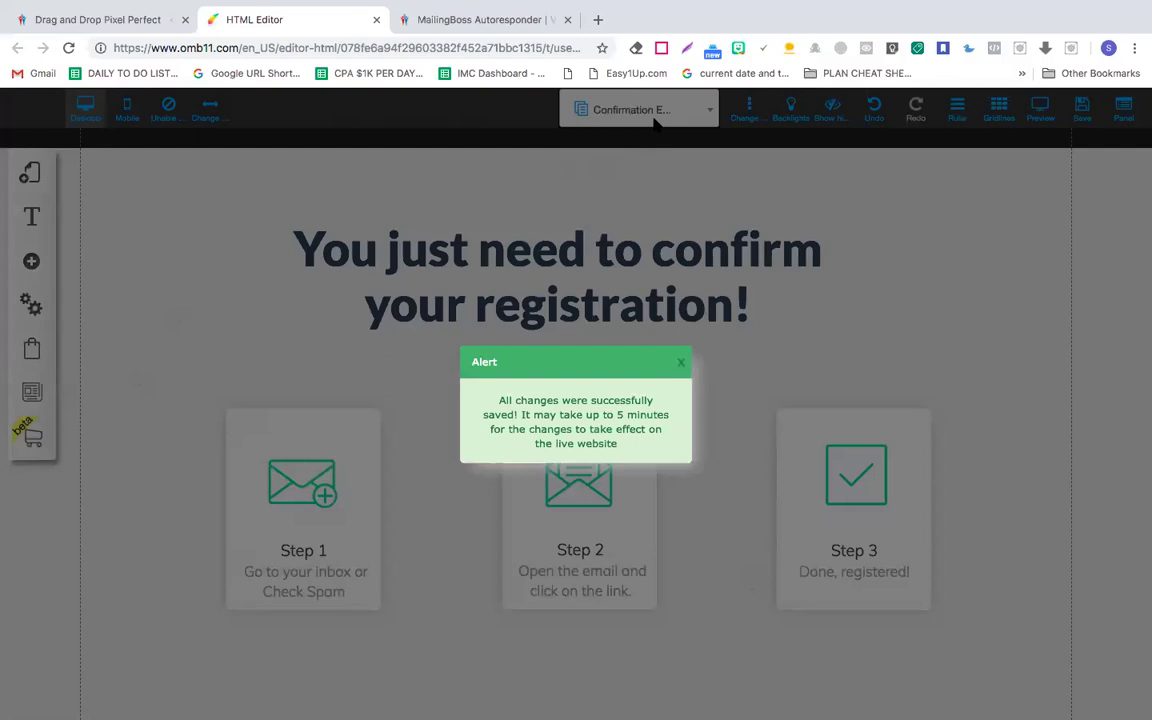
{"action": "left_click", "coordinate": [680, 366]}
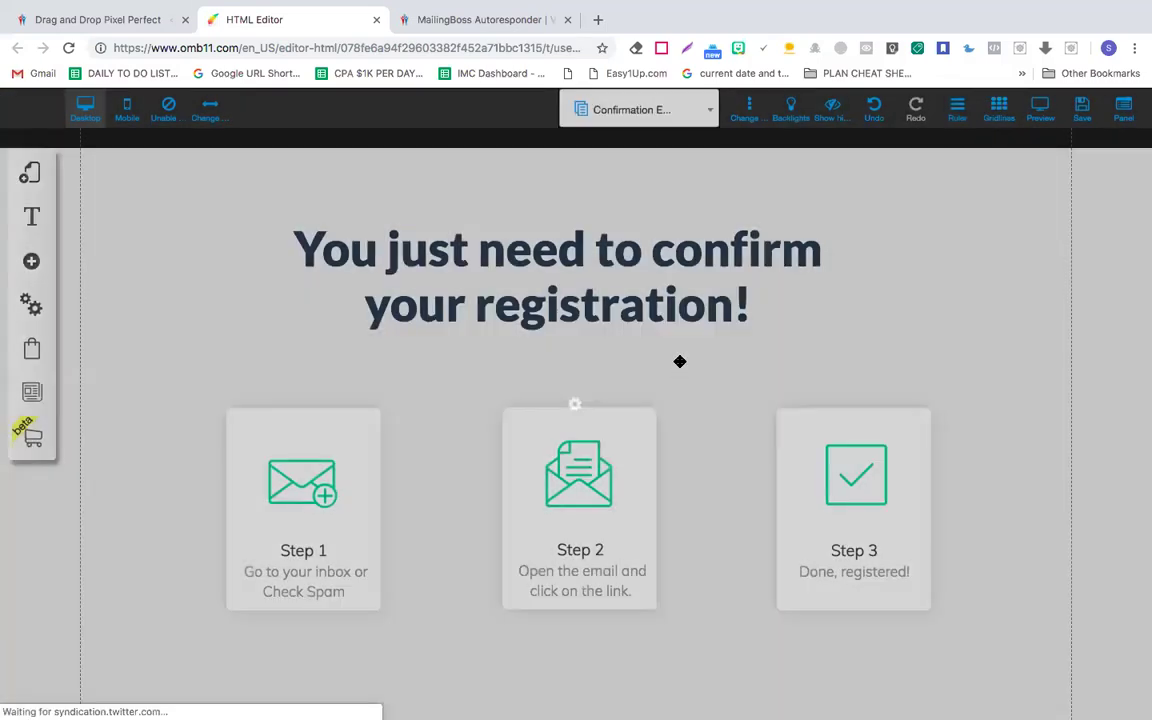
Step: Switch to the Home page and order the layout pages as Home, Confirmation Email Page, Privacy Policy, Terms Of Website Use, Disclaimer
{"action": "left_click", "coordinate": [657, 112]}
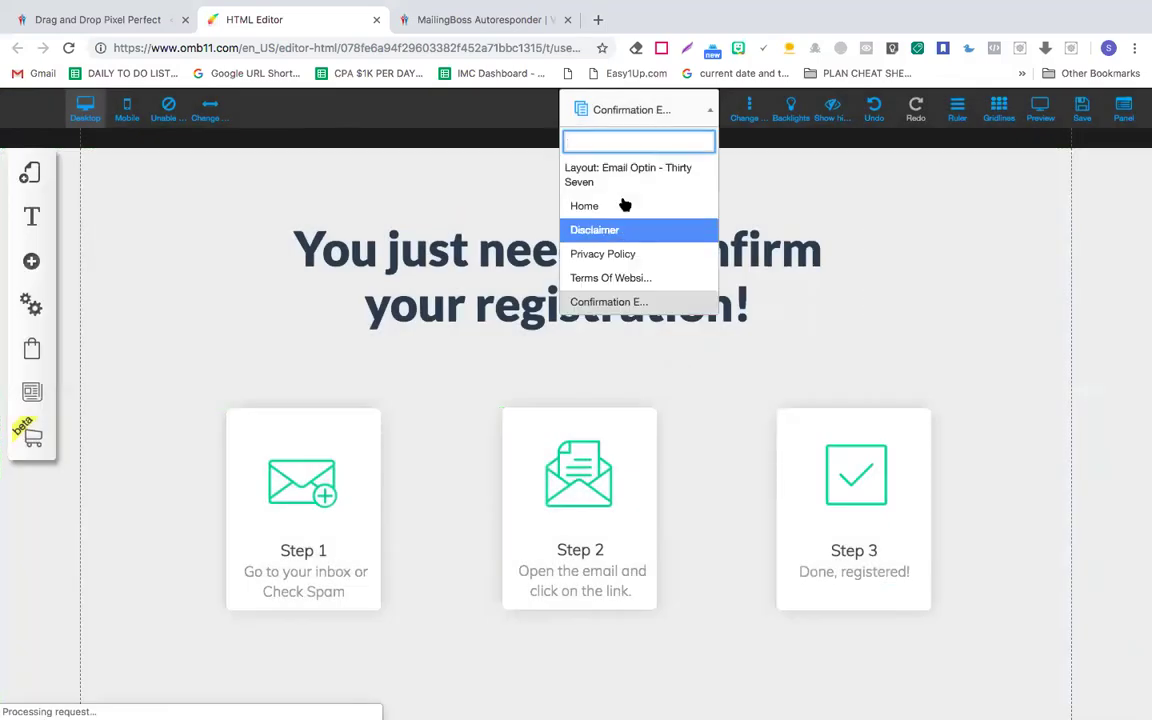
{"action": "left_click", "coordinate": [29, 179]}
{"action": "left_click", "coordinate": [223, 233]}
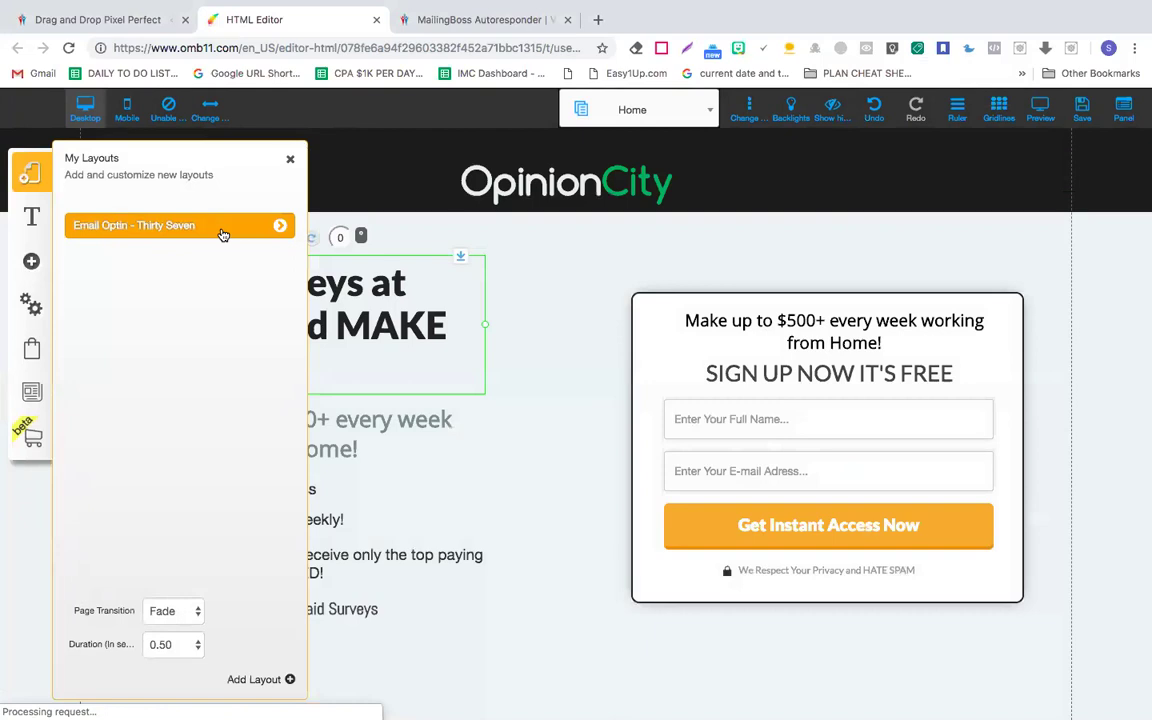
{"action": "left_click", "coordinate": [281, 225]}
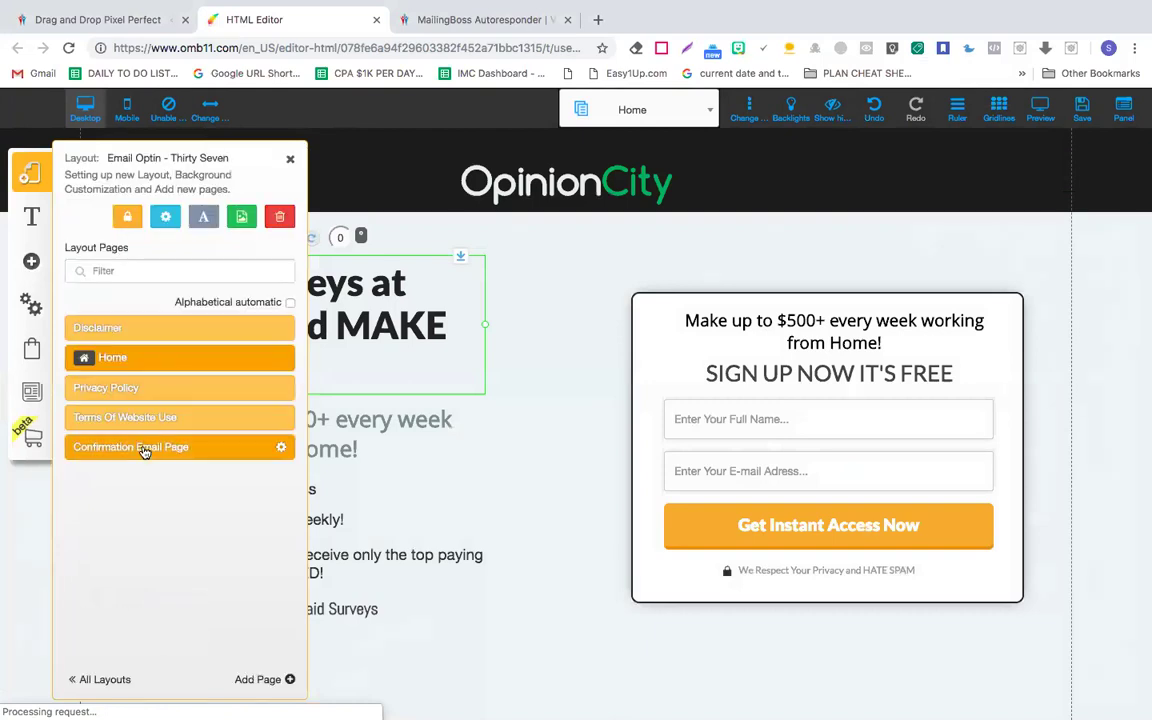
{"action": "left_click_drag", "start_coordinate": [143, 451], "coordinate": [143, 392]}
{"action": "left_click_drag", "start_coordinate": [140, 452], "coordinate": [147, 386]}
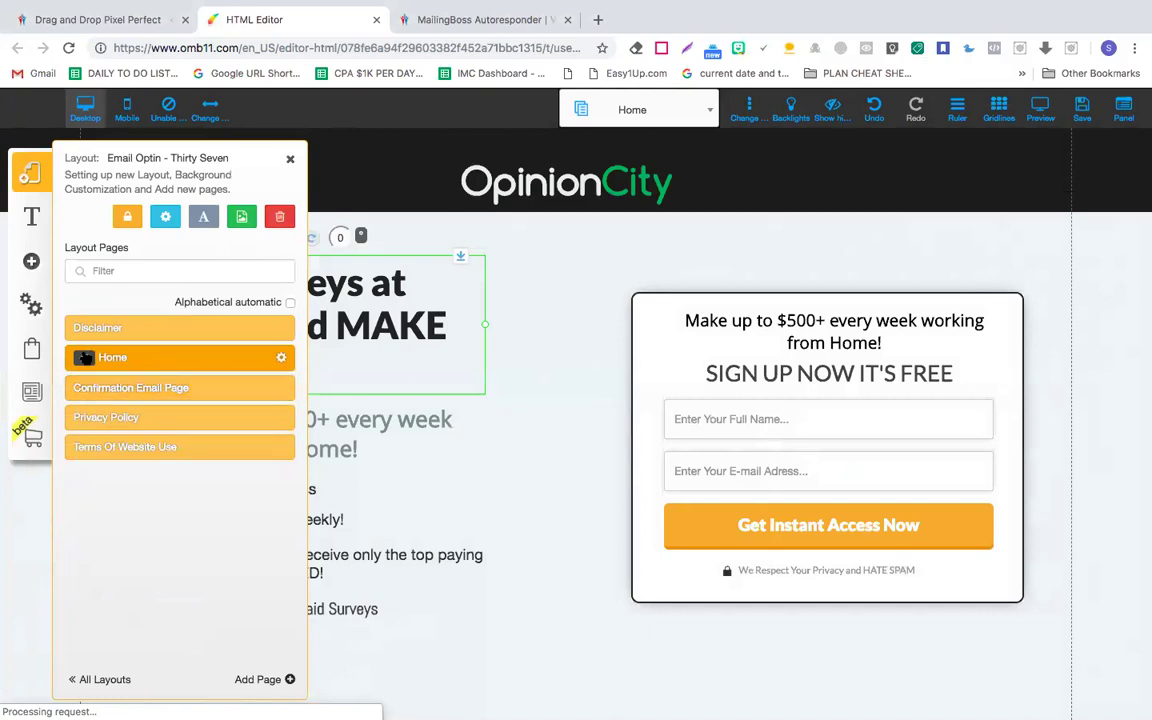
{"action": "left_click_drag", "start_coordinate": [119, 330], "coordinate": [116, 449]}
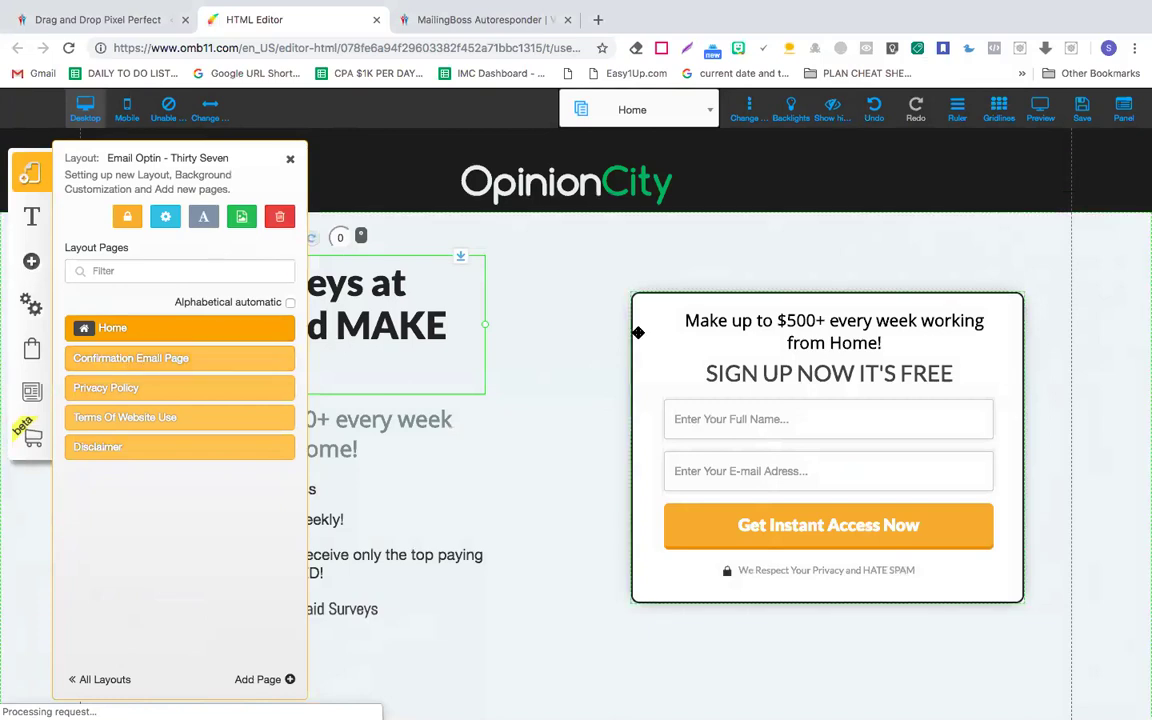
Step: Save the site with its new page order, closing the extra dashboard page and the save alert
{"action": "left_click", "coordinate": [1123, 110]}
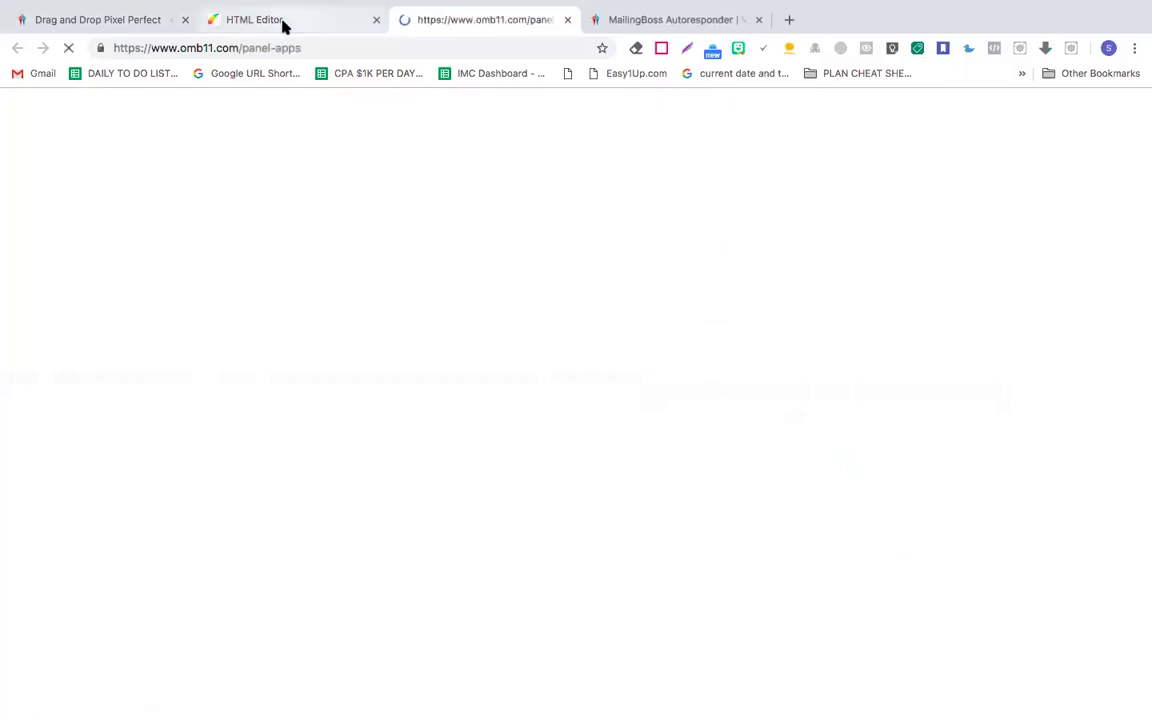
{"action": "left_click", "coordinate": [283, 22]}
{"action": "left_click", "coordinate": [1082, 108]}
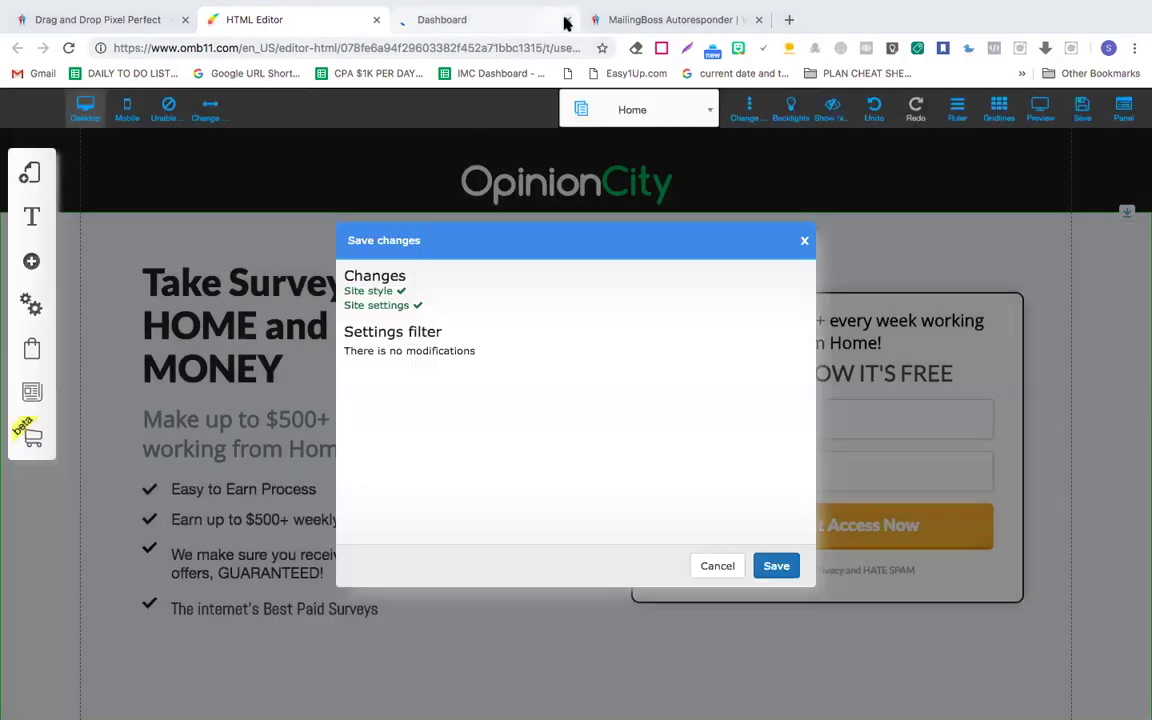
{"action": "left_click", "coordinate": [567, 20]}
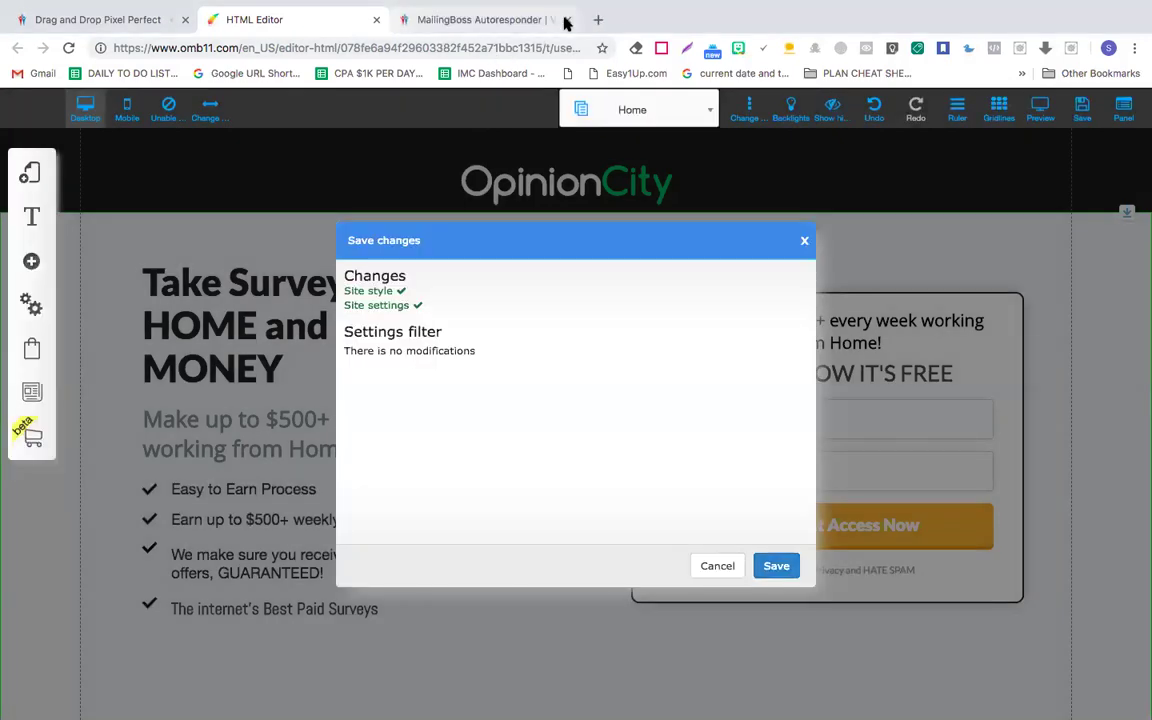
{"action": "left_click", "coordinate": [776, 567]}
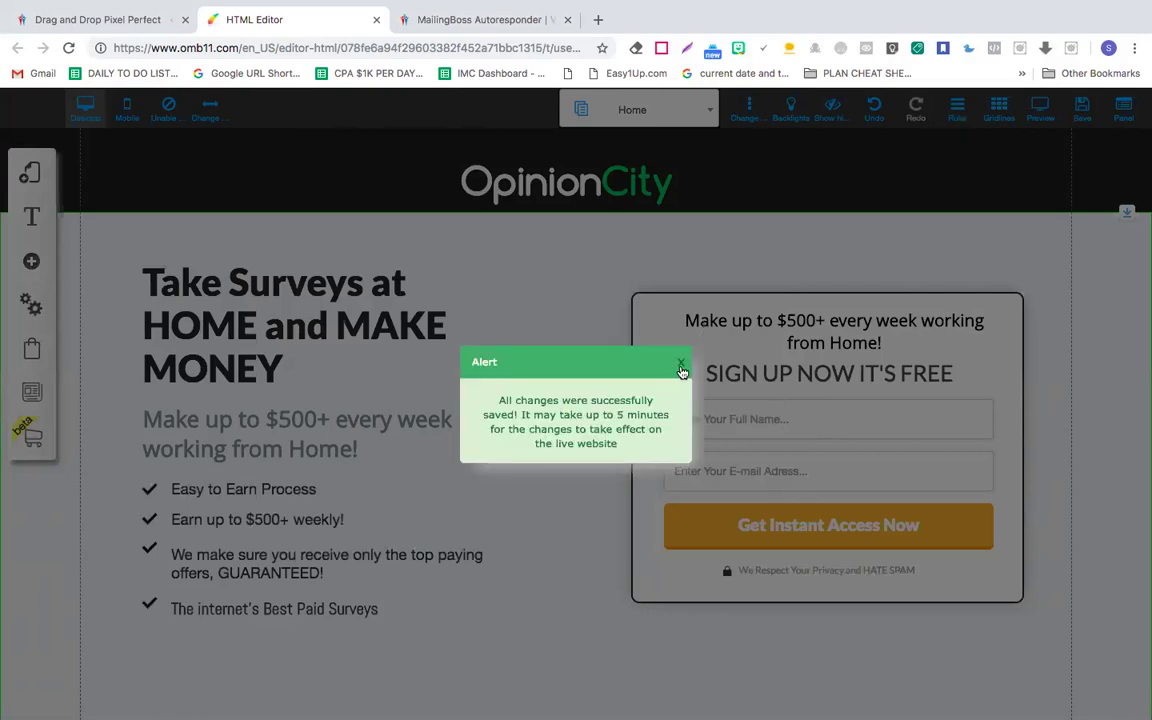
{"action": "left_click", "coordinate": [681, 366]}
Step: Examine the Home page form's configuration options, including its email response settings and success message editor
{"action": "left_click", "coordinate": [500, 18]}
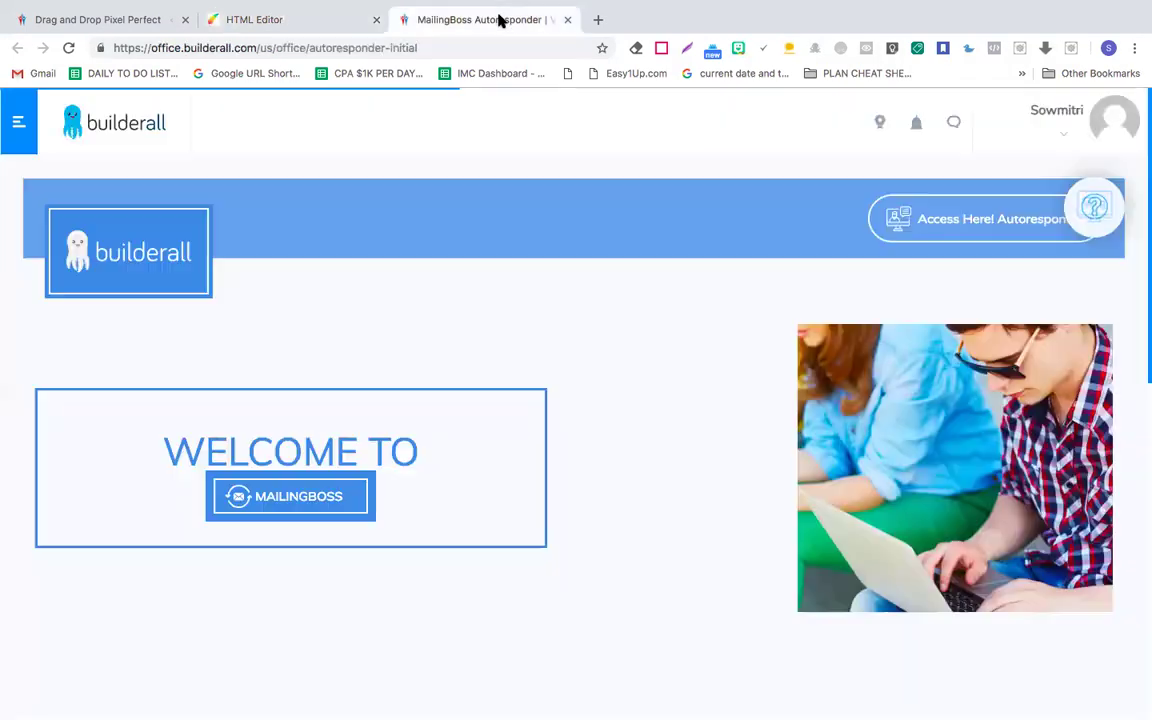
{"action": "left_click", "coordinate": [309, 18]}
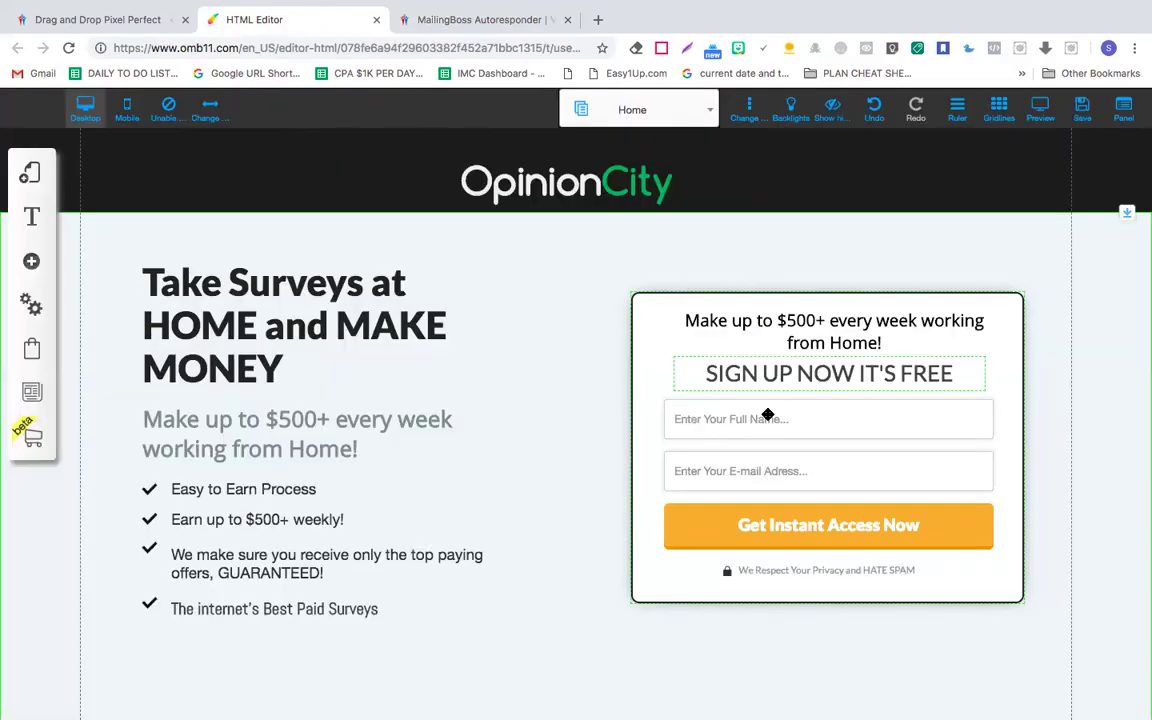
{"action": "left_click", "coordinate": [860, 425]}
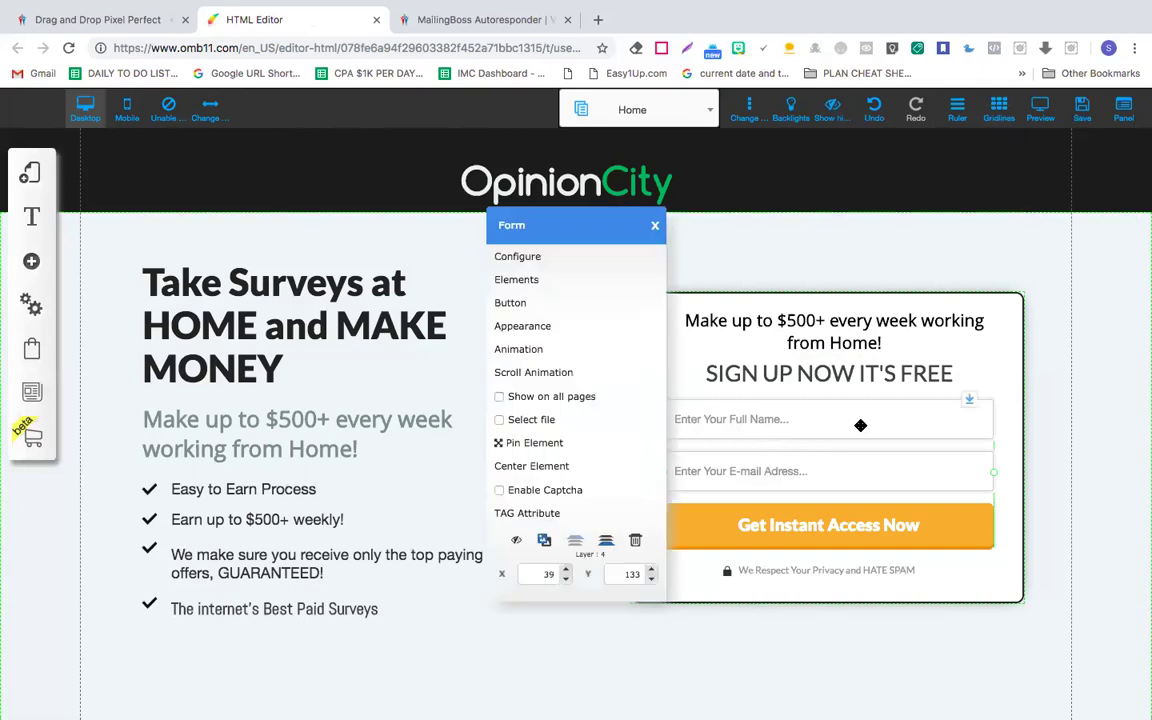
{"action": "left_click", "coordinate": [517, 257]}
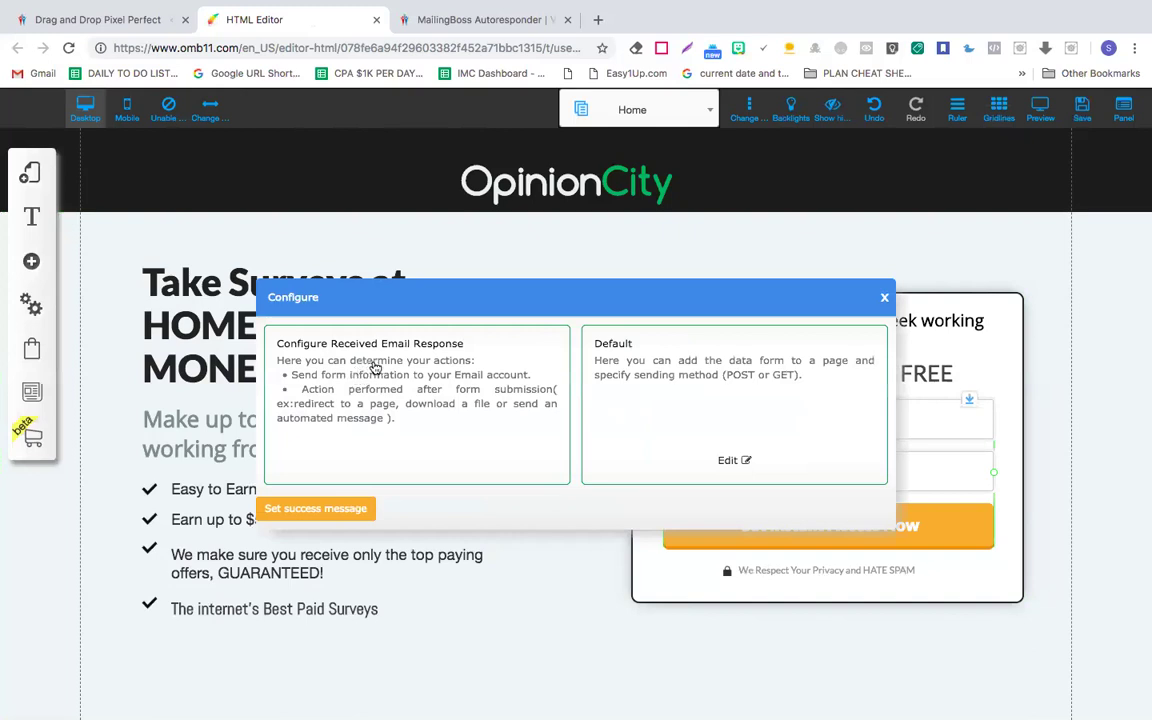
{"action": "left_click", "coordinate": [317, 509]}
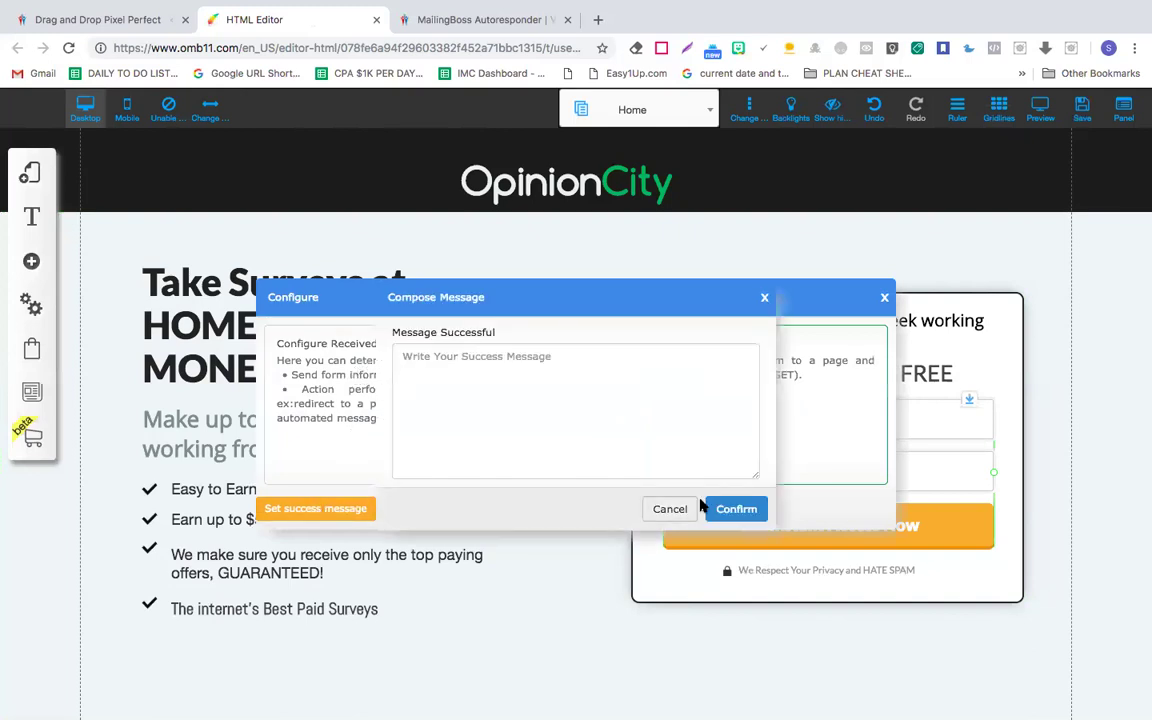
{"action": "left_click", "coordinate": [765, 299]}
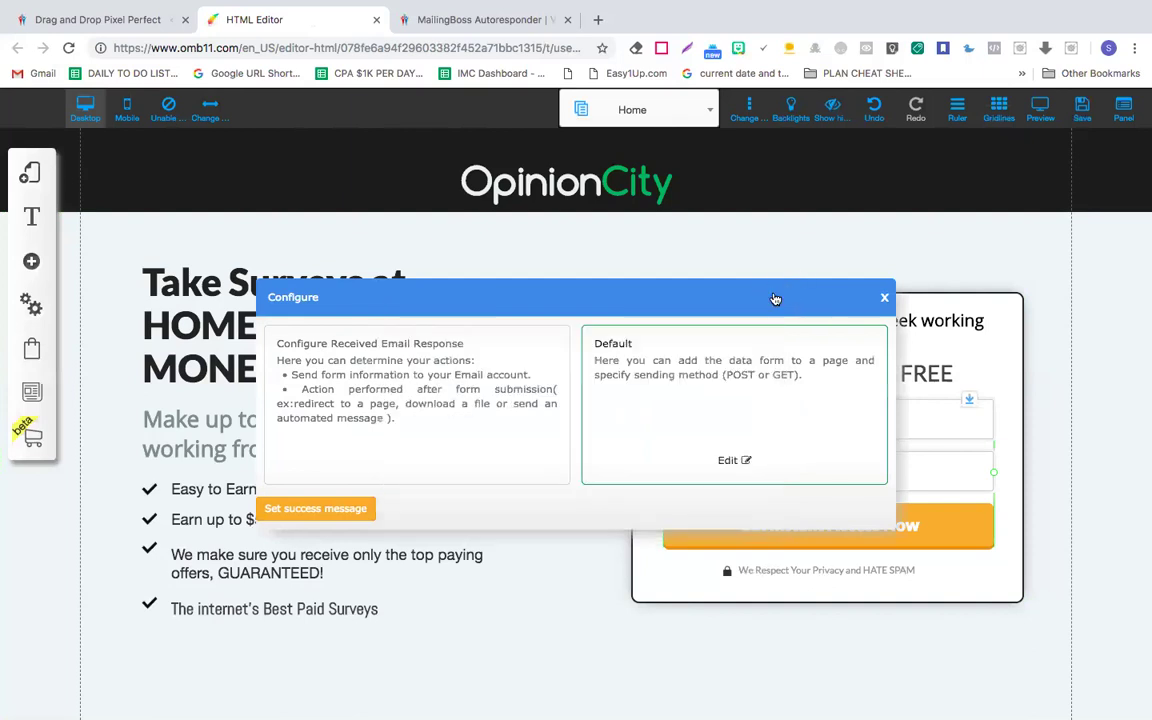
{"action": "left_click", "coordinate": [885, 300]}
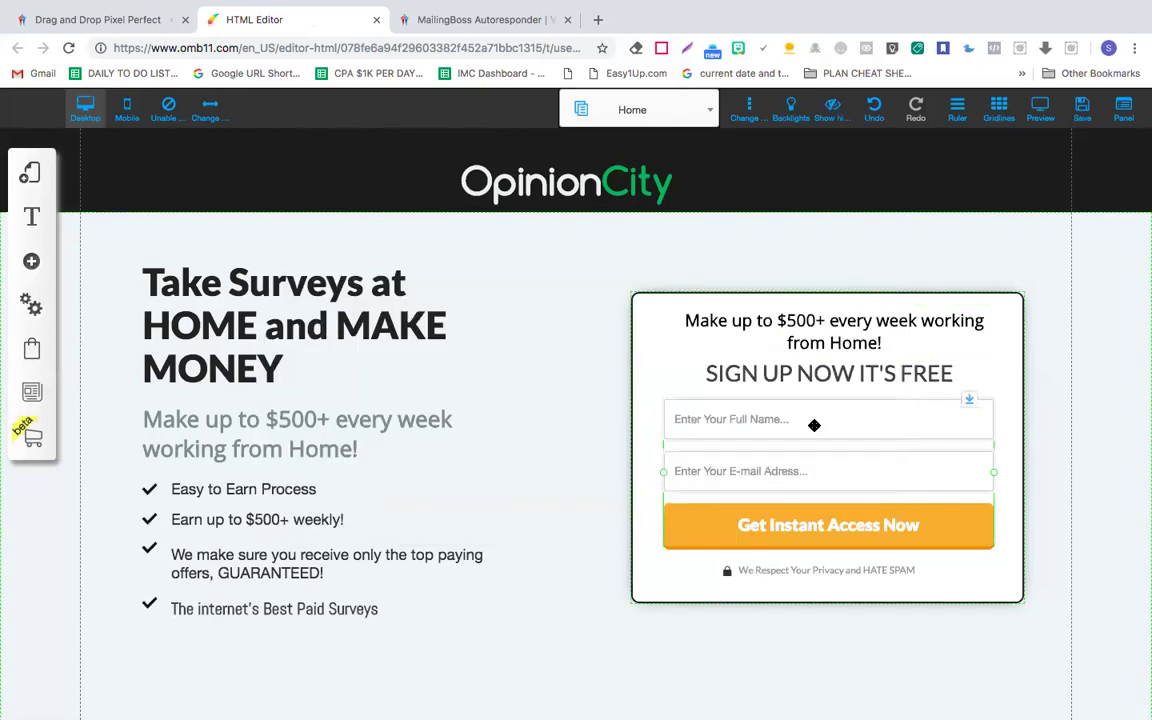
{"action": "right_click", "coordinate": [841, 470]}
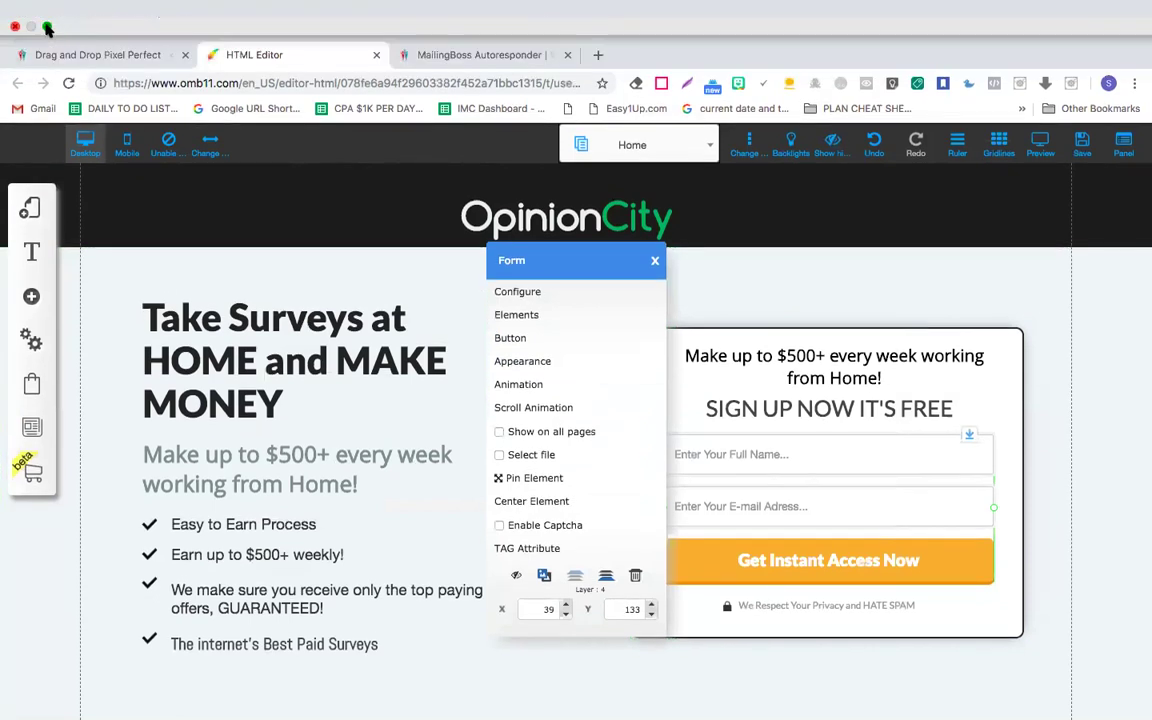
{"action": "left_click", "coordinate": [47, 30]}
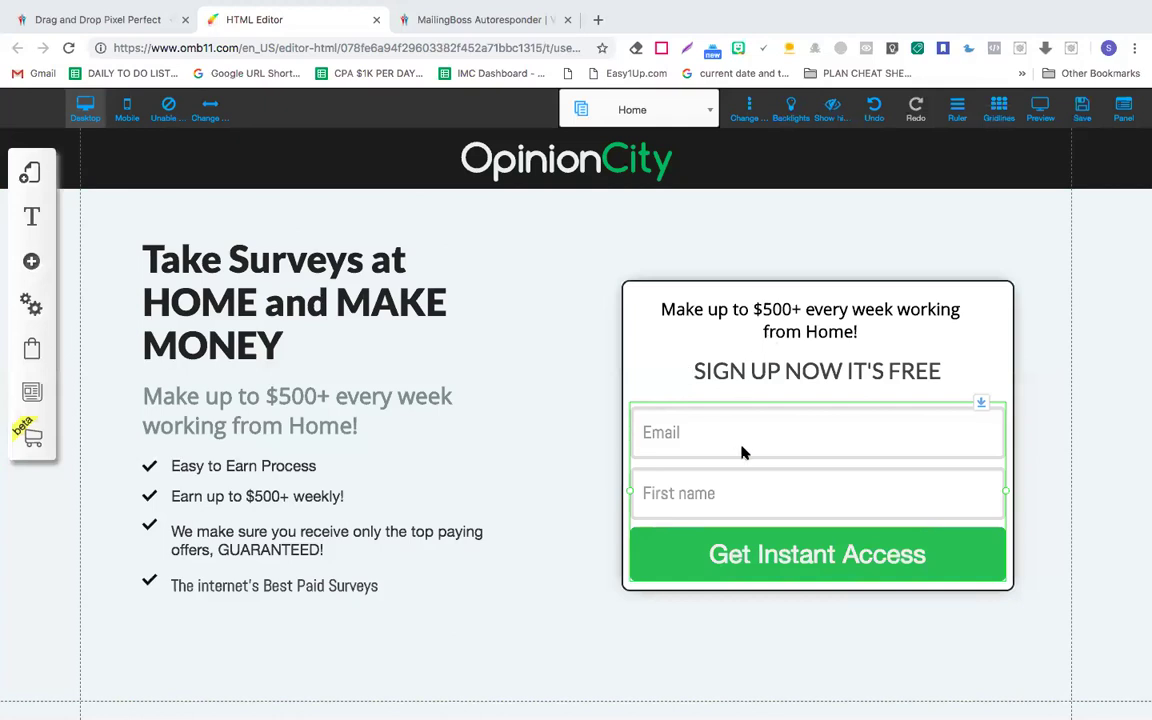
Step: Connect the email marketing form in the sign-up box to the MailingBoss list "List 1 - Auto Insurance List"
{"action": "left_click", "coordinate": [643, 331]}
{"action": "left_click", "coordinate": [721, 419]}
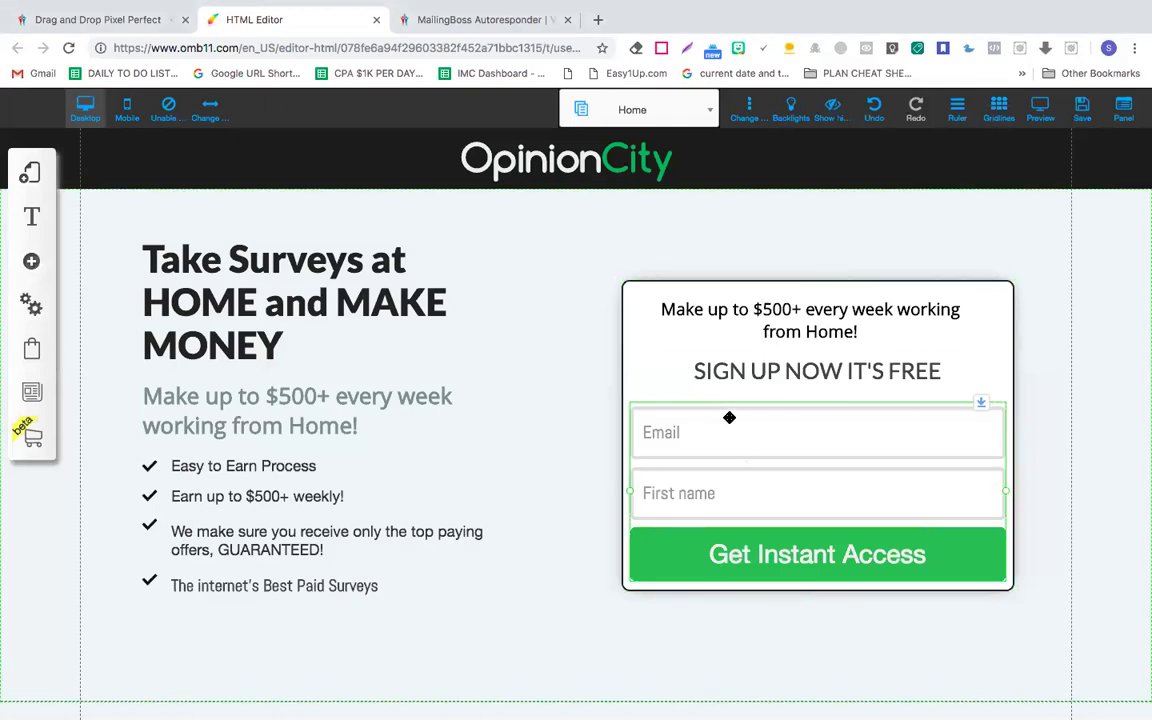
{"action": "left_click", "coordinate": [729, 417]}
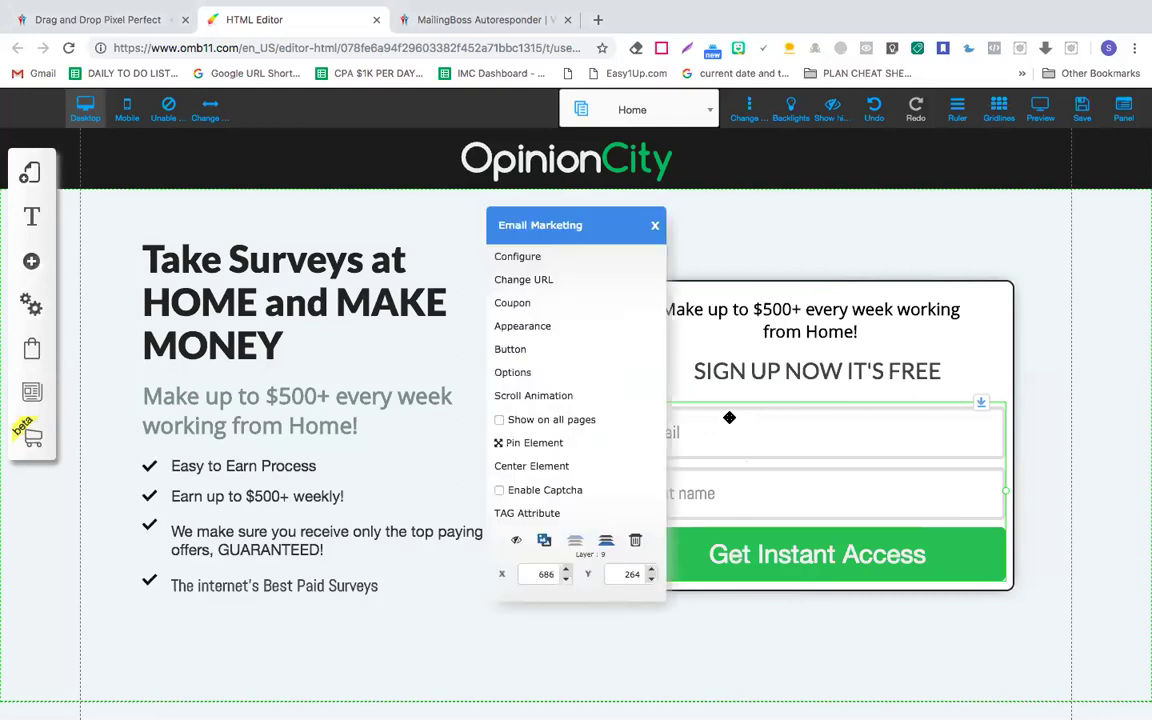
{"action": "left_click", "coordinate": [558, 259]}
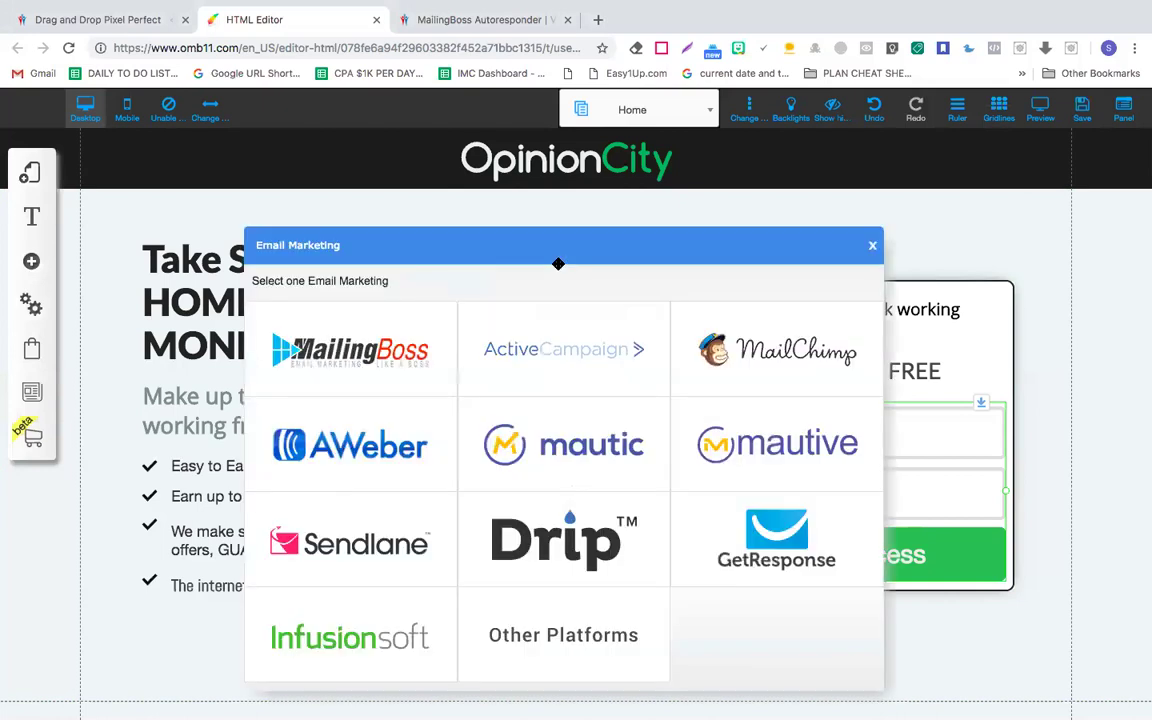
{"action": "left_click", "coordinate": [358, 362]}
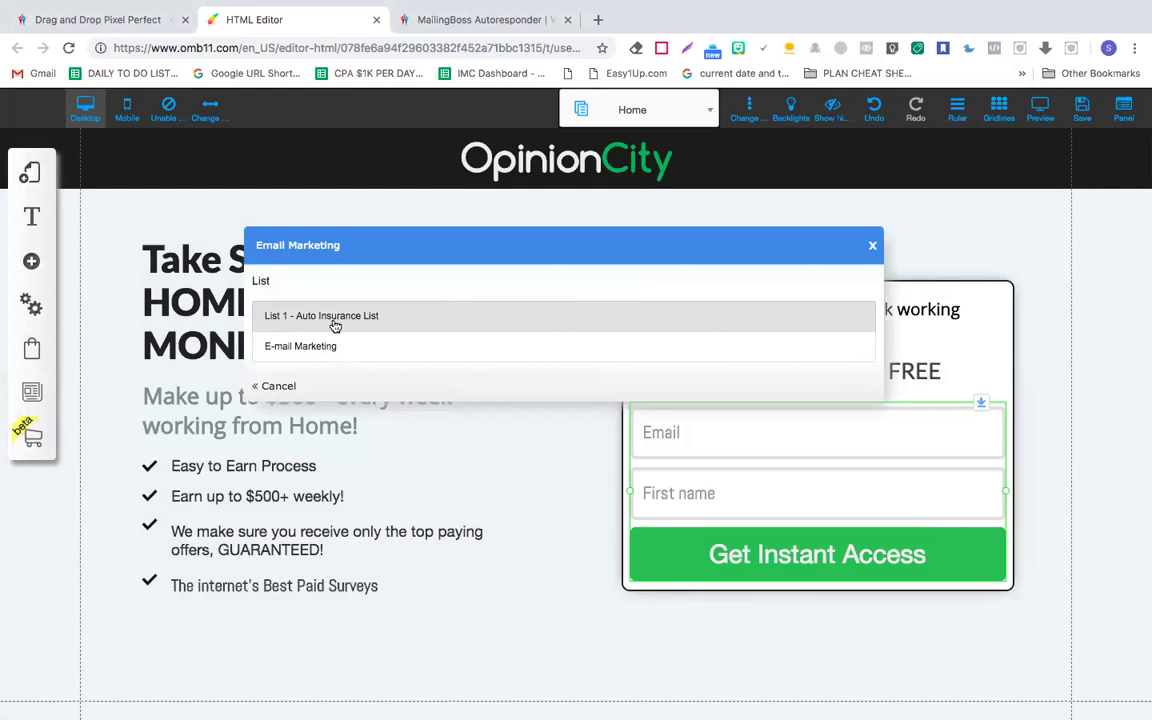
{"action": "left_click", "coordinate": [335, 318]}
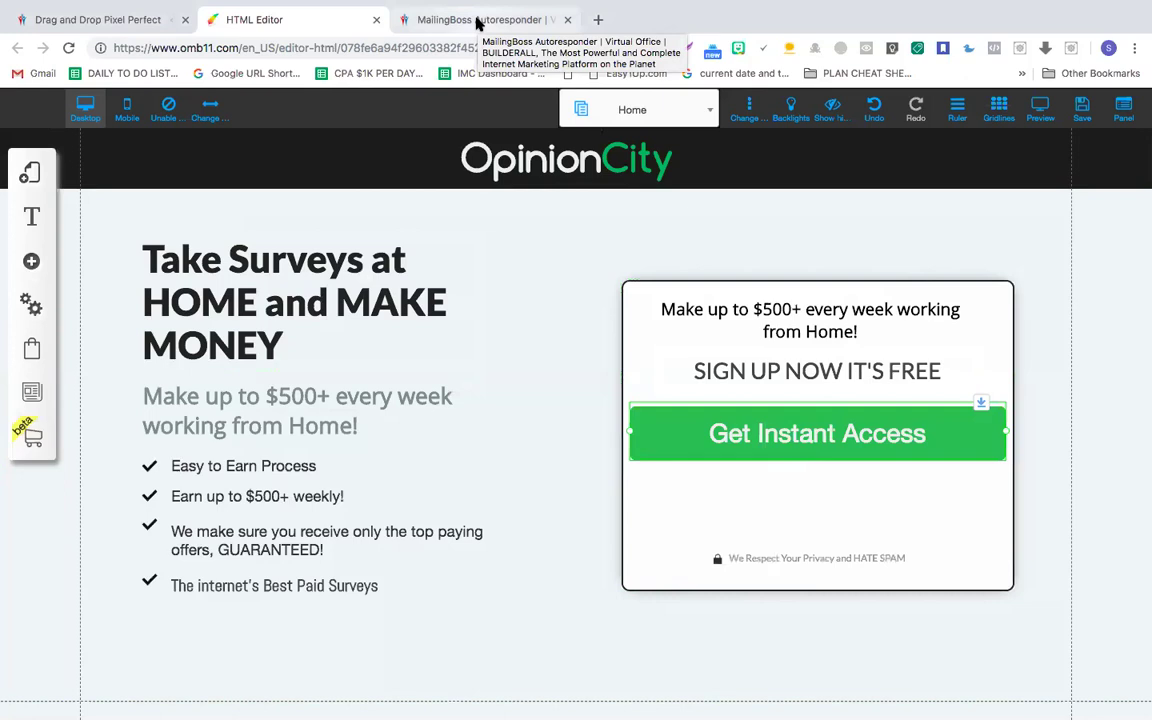
Step: Connect the form to the MailingBoss list "E-mail Marketing" and move it slightly lower in the sign-up box
{"action": "left_click", "coordinate": [758, 424]}
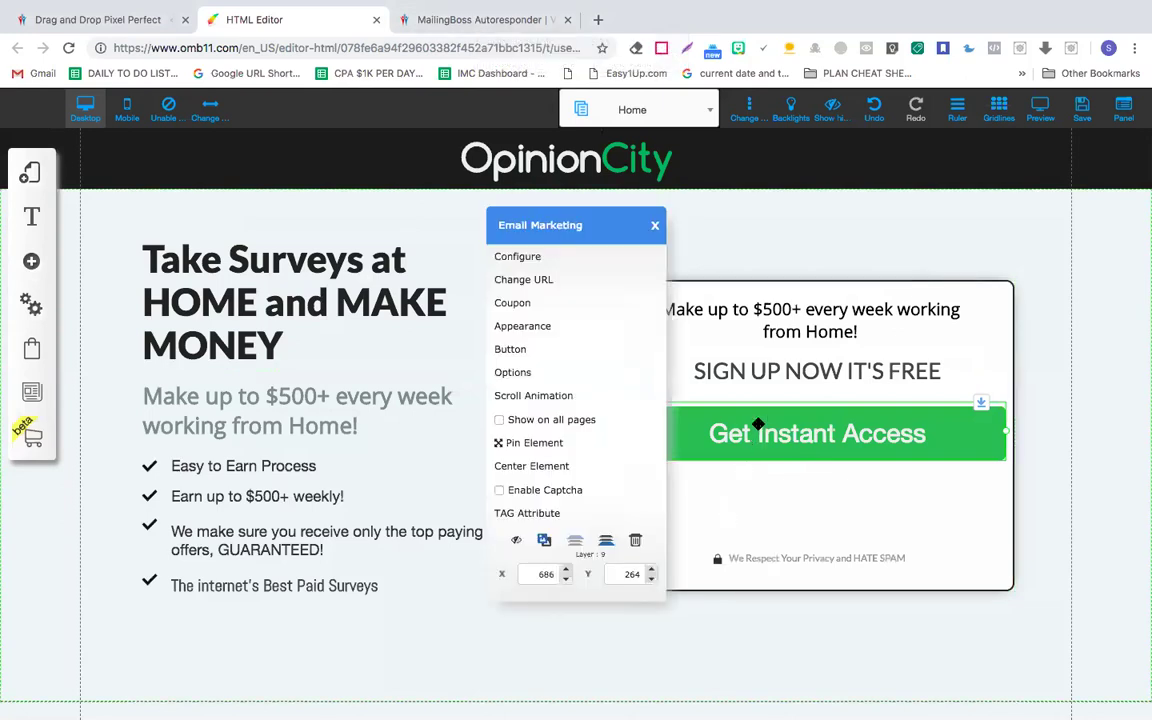
{"action": "left_click", "coordinate": [516, 256]}
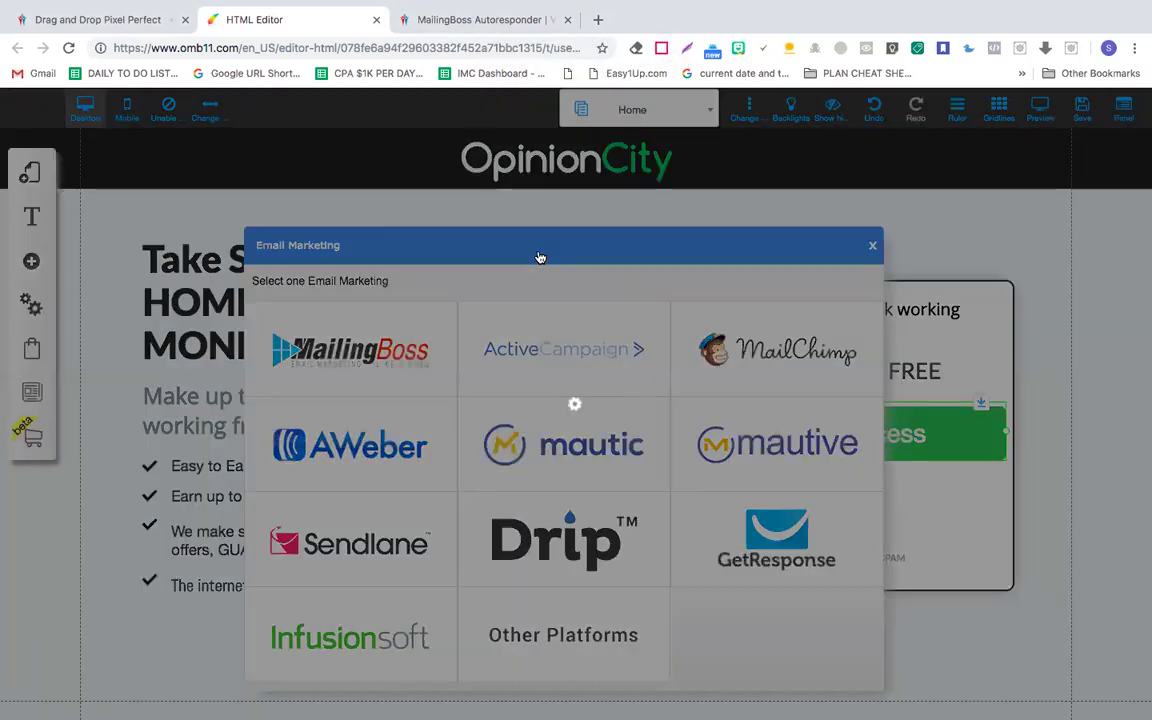
{"action": "left_click", "coordinate": [425, 340]}
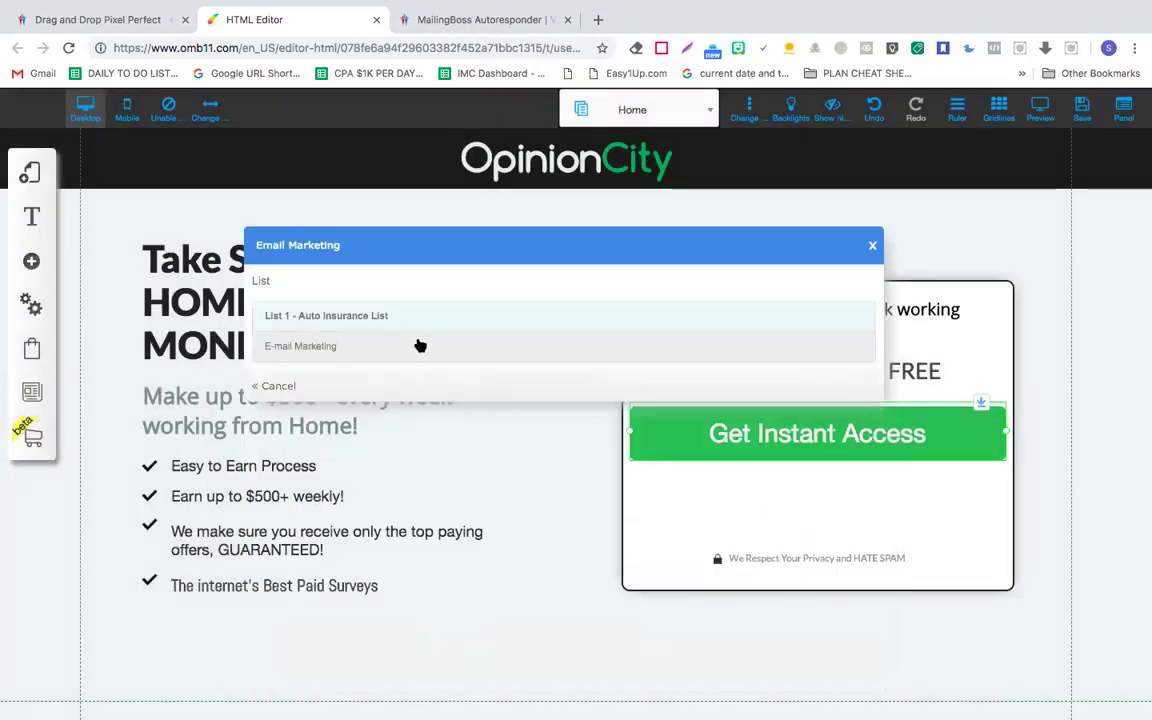
{"action": "left_click", "coordinate": [351, 356]}
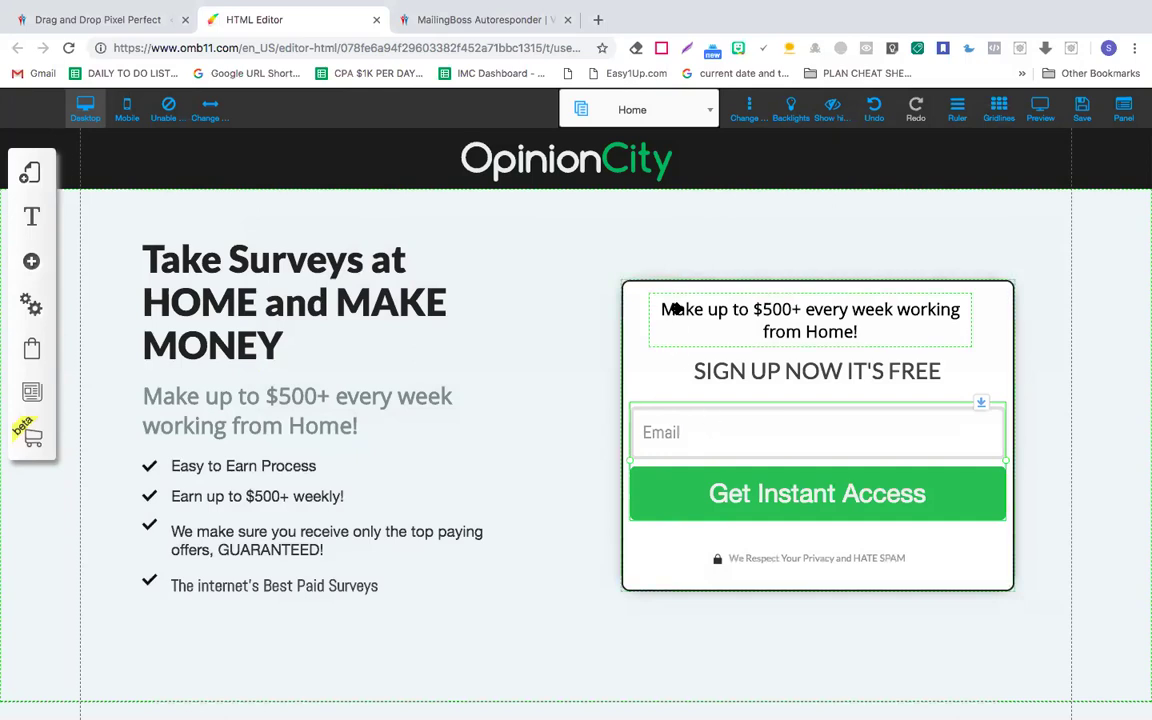
{"action": "left_click_drag", "start_coordinate": [687, 424], "coordinate": [658, 435]}
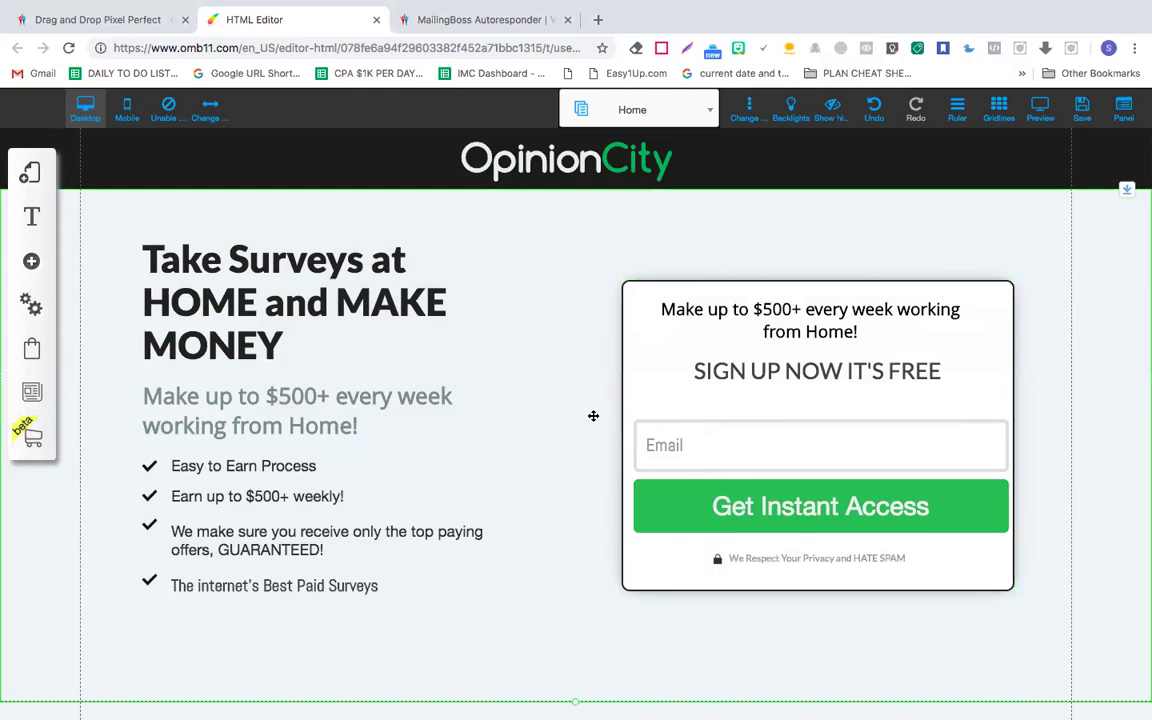
{"action": "left_click", "coordinate": [708, 437]}
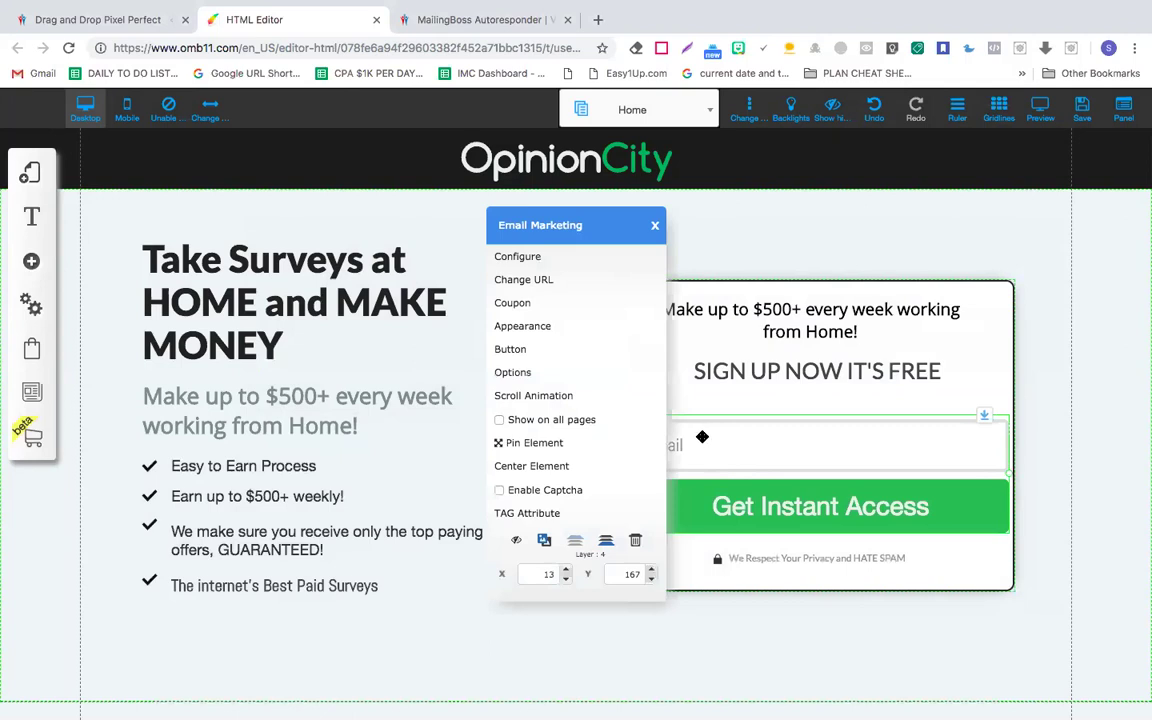
{"action": "left_click", "coordinate": [535, 286]}
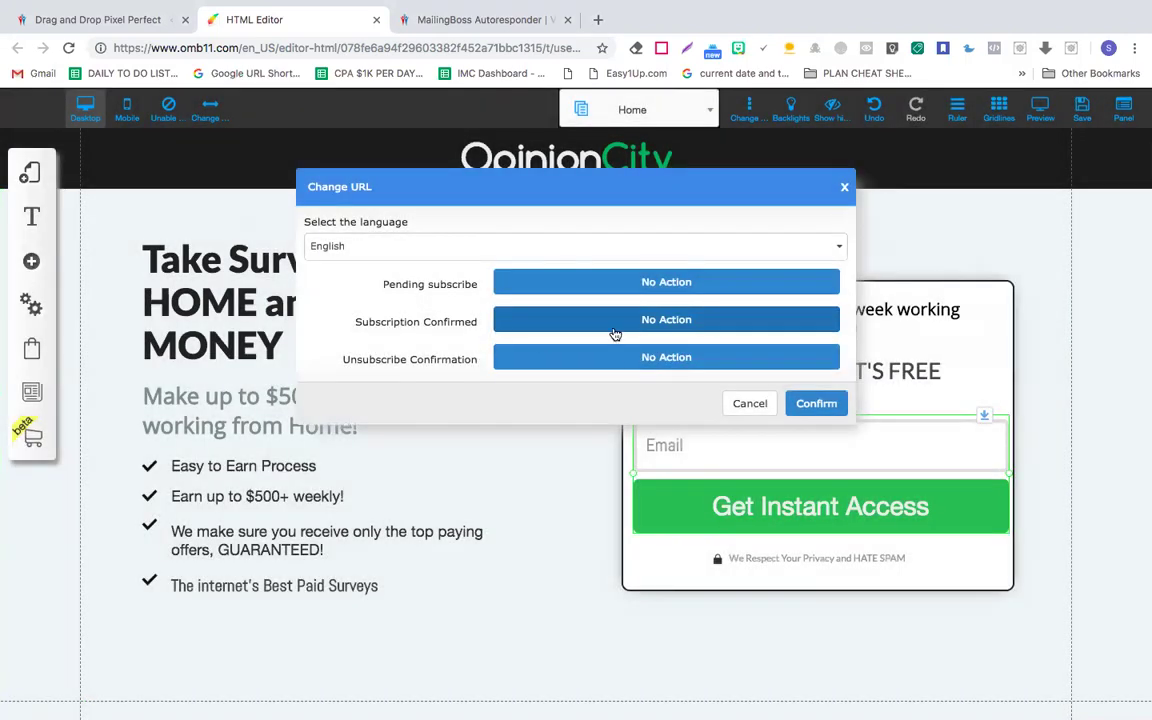
{"action": "left_click", "coordinate": [535, 290]}
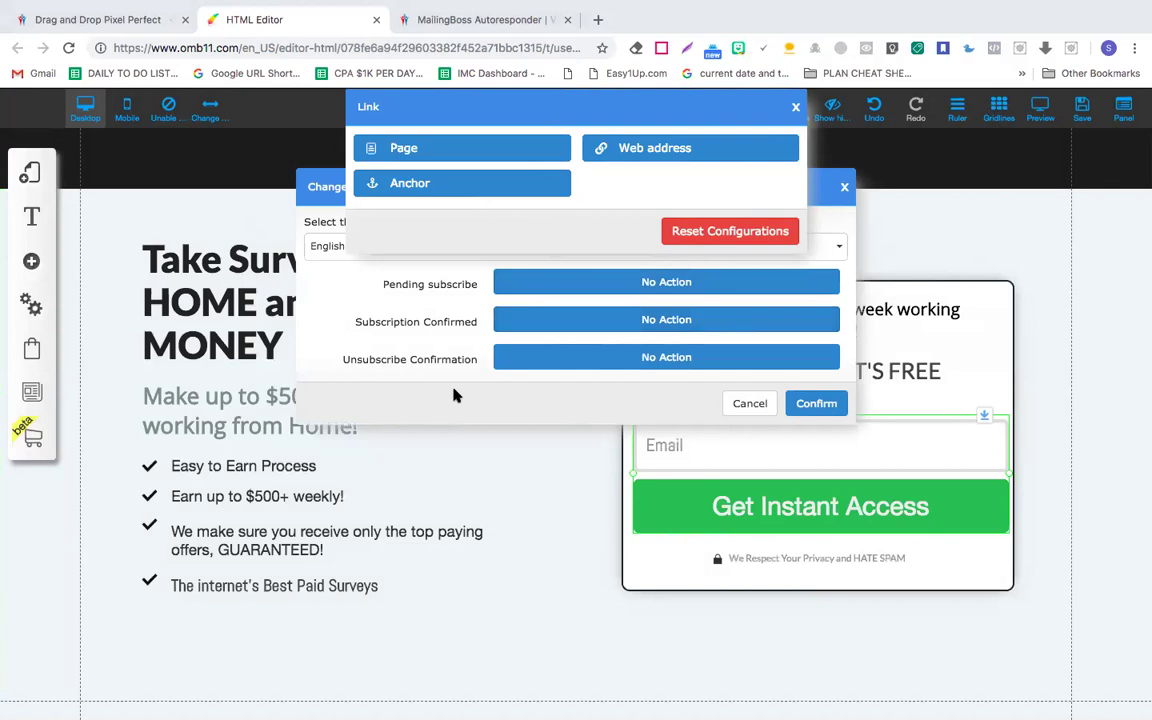
{"action": "left_click", "coordinate": [796, 106]}
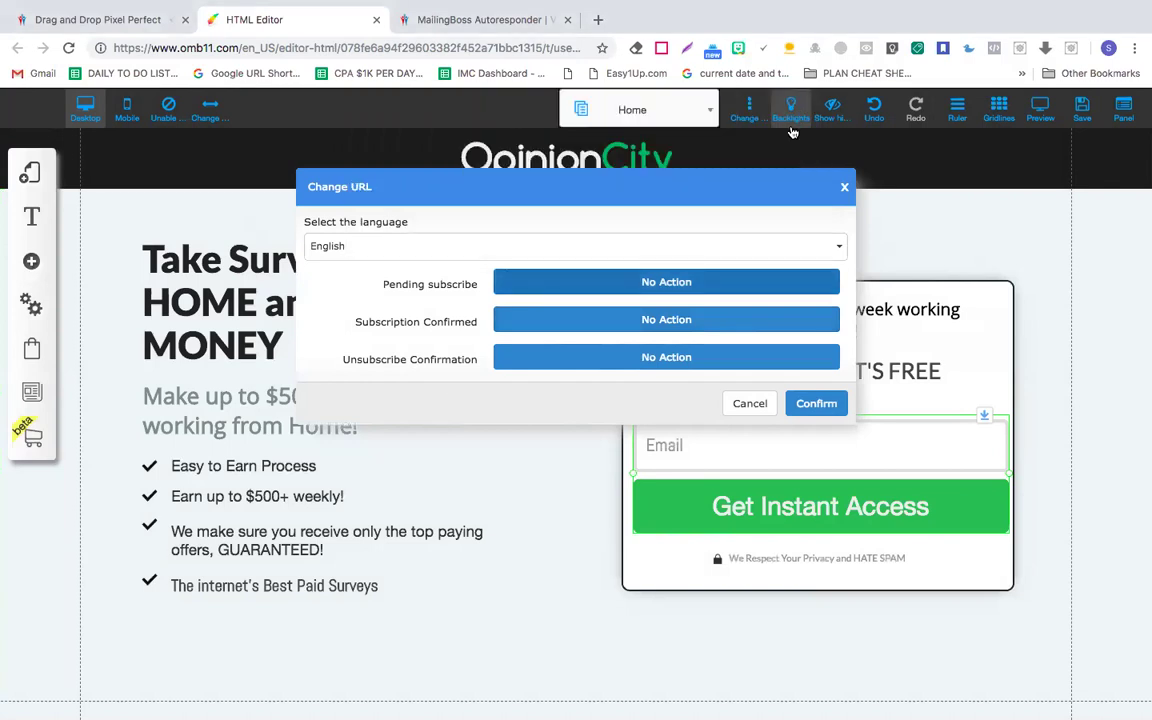
{"action": "left_click", "coordinate": [748, 404]}
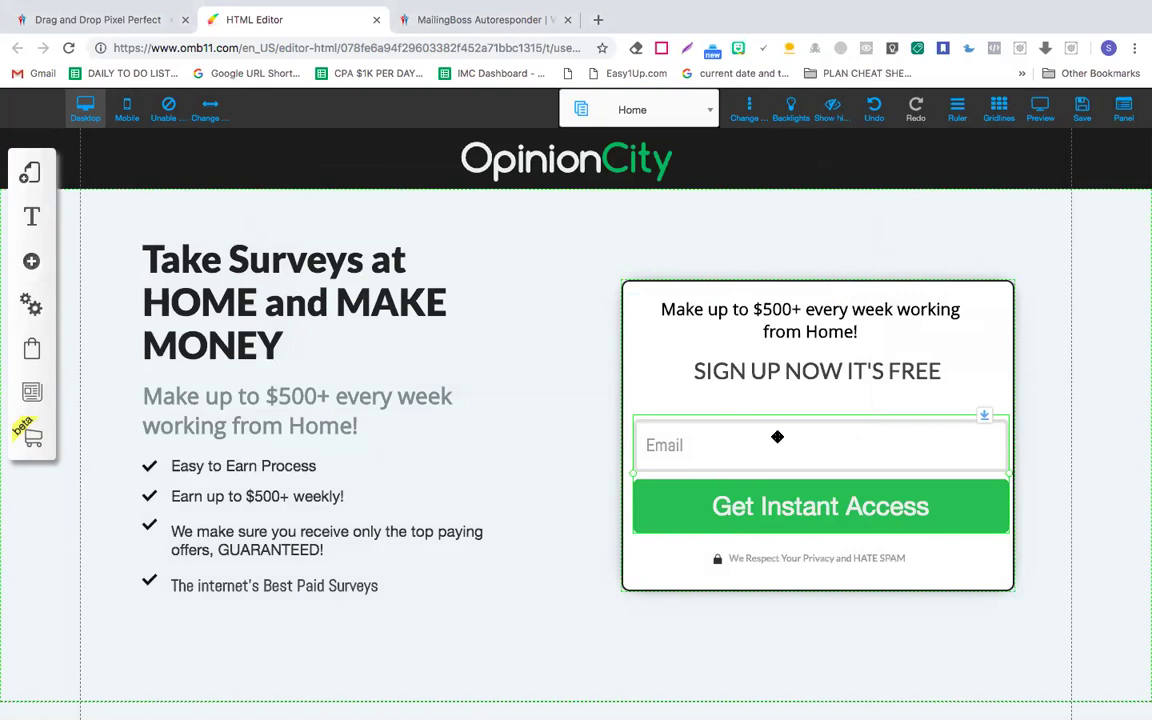
Step: Open the link choices for the sign-up form's Pending subscribe URL in English
{"action": "left_click", "coordinate": [777, 437]}
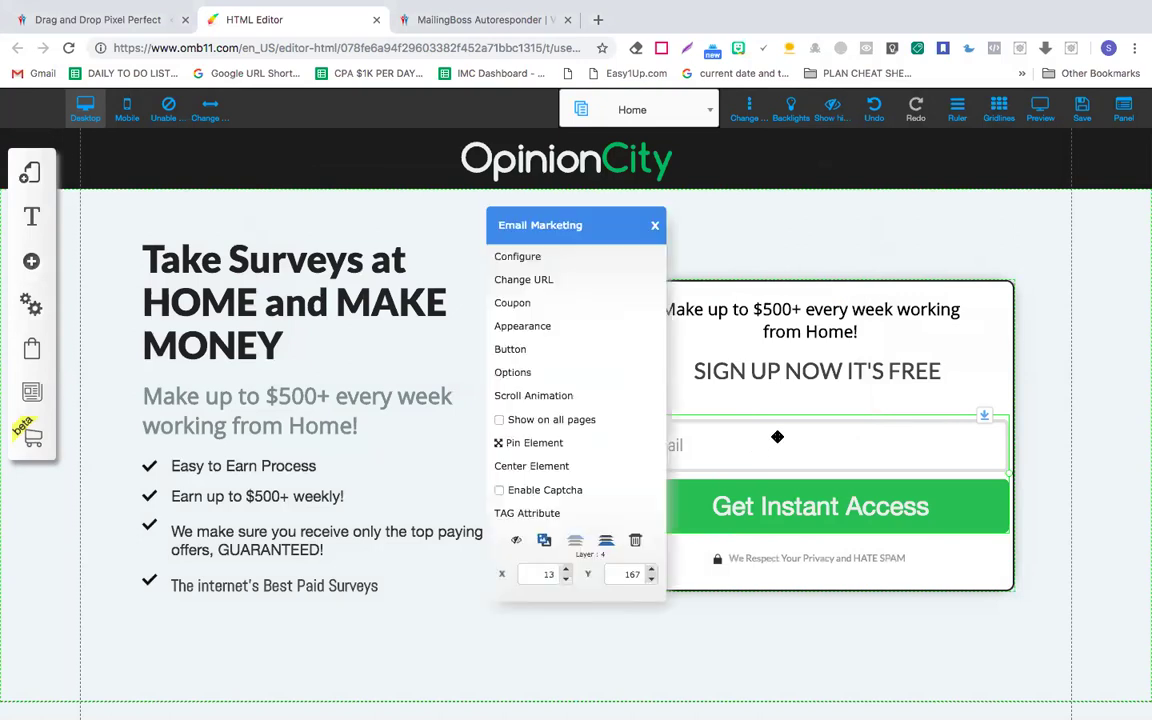
{"action": "left_click", "coordinate": [549, 283]}
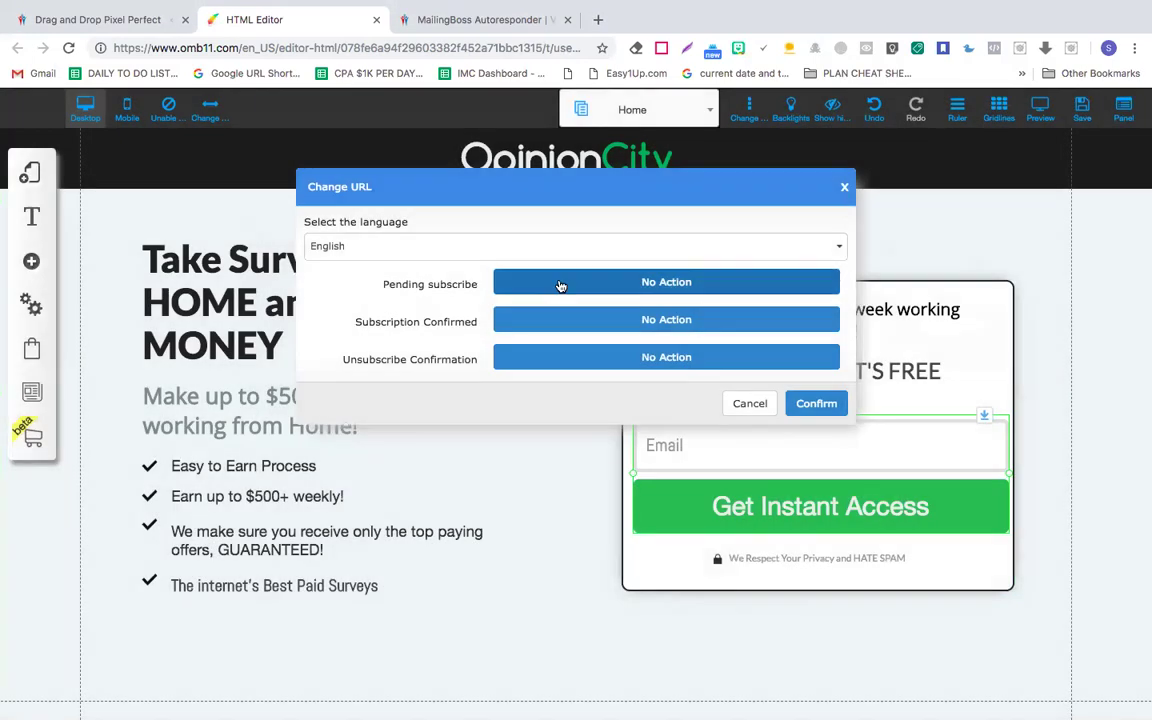
{"action": "left_click", "coordinate": [560, 286]}
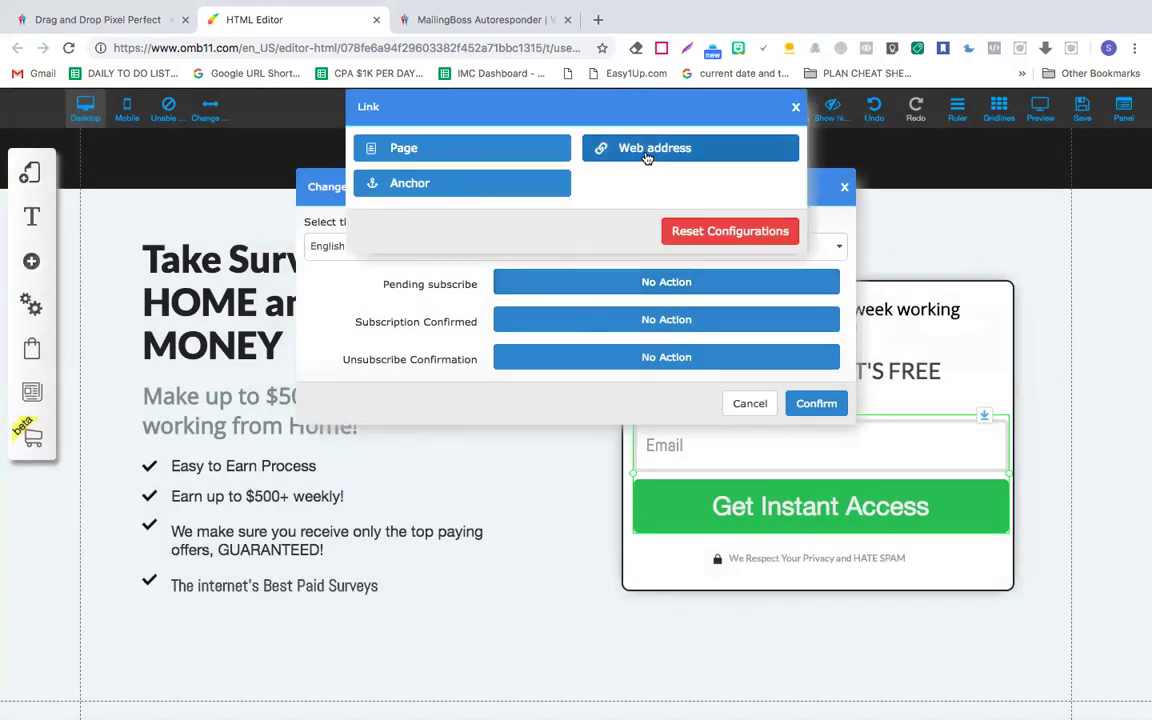
{"action": "left_click", "coordinate": [647, 150]}
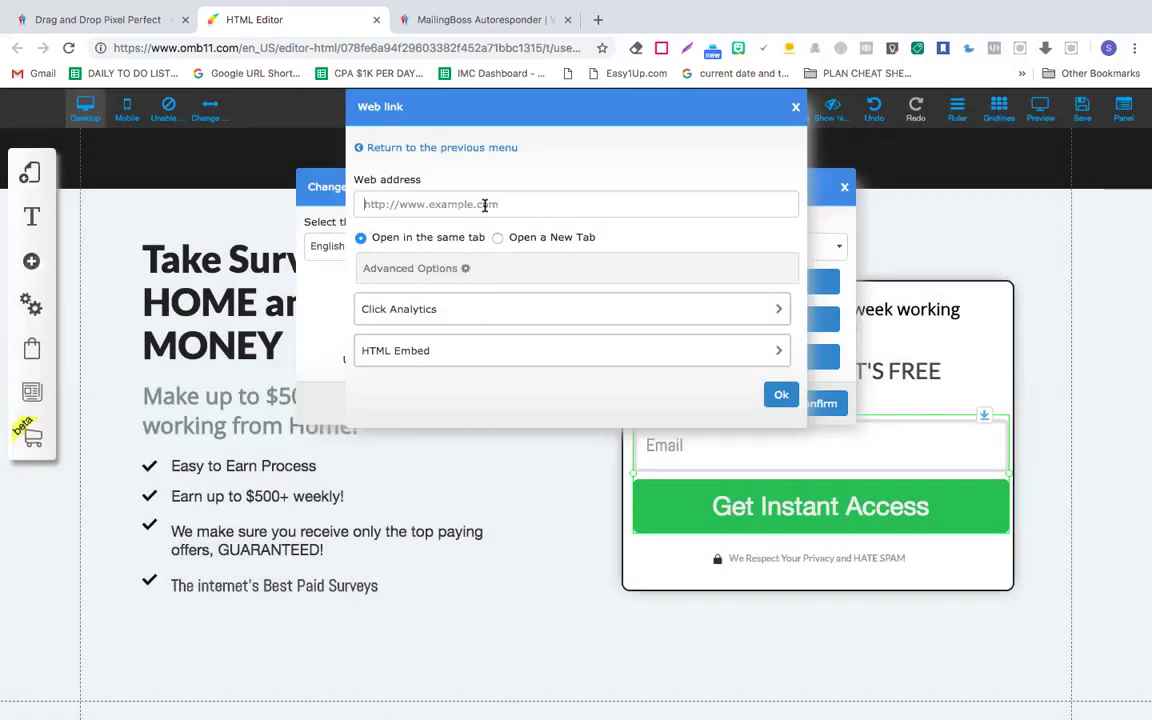
{"action": "left_click", "coordinate": [484, 204]}
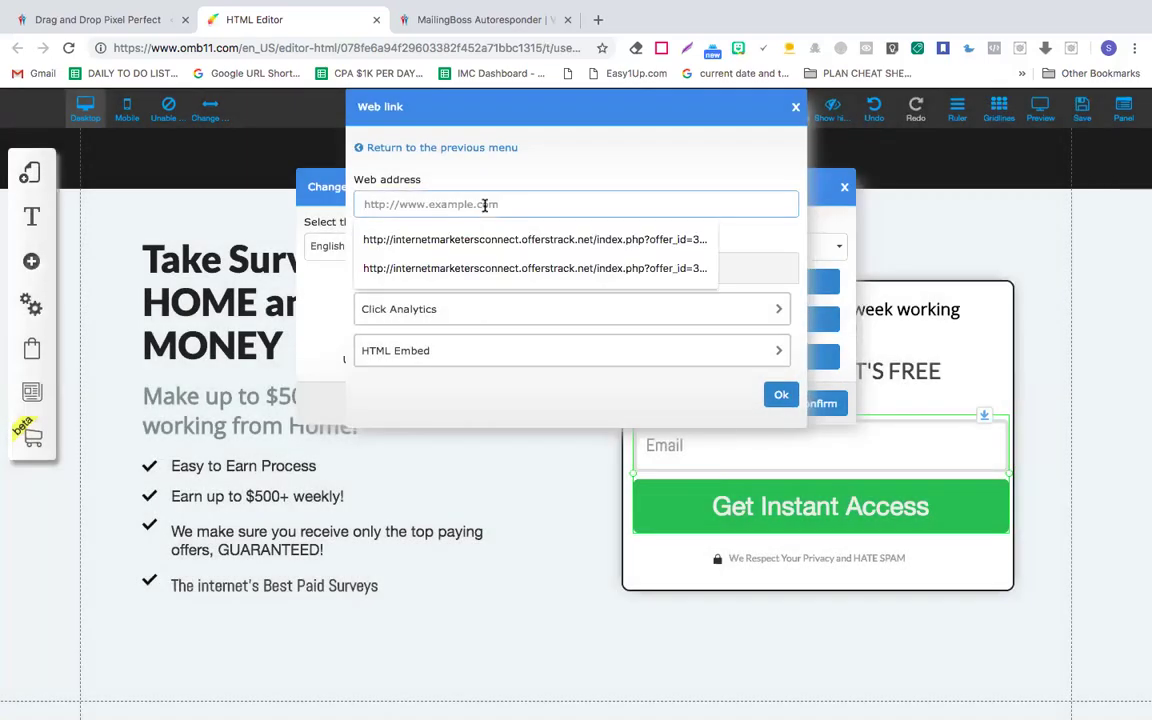
{"action": "left_click", "coordinate": [554, 129]}
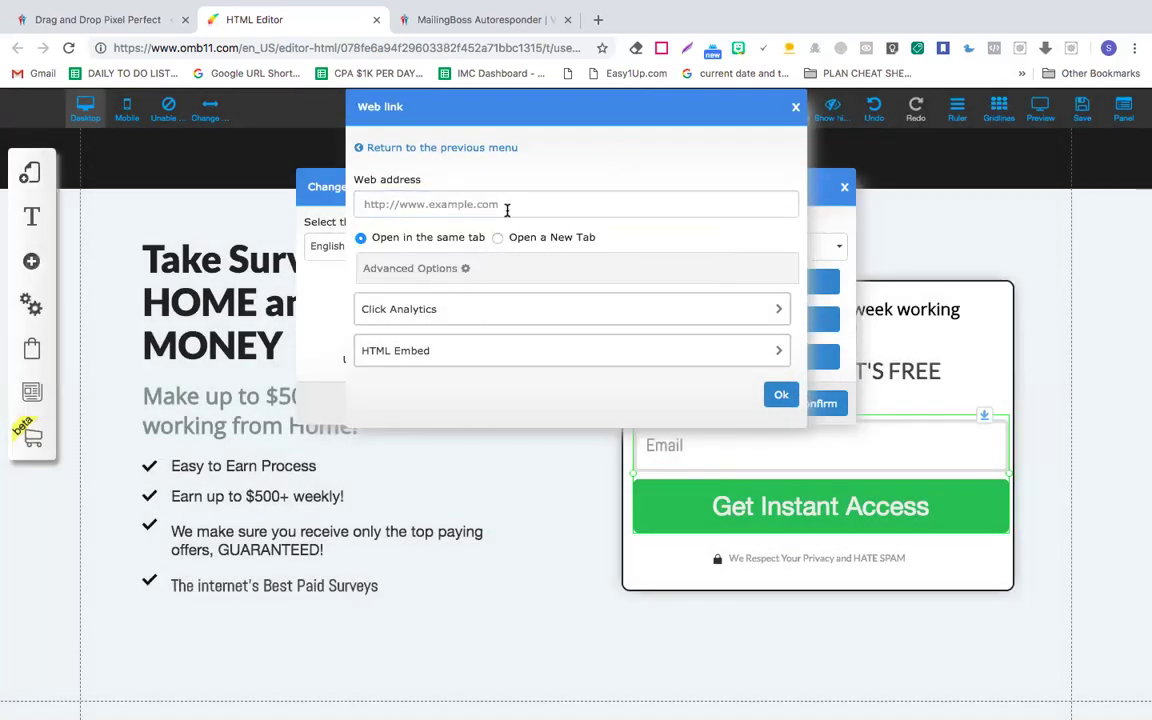
{"action": "left_click", "coordinate": [432, 150]}
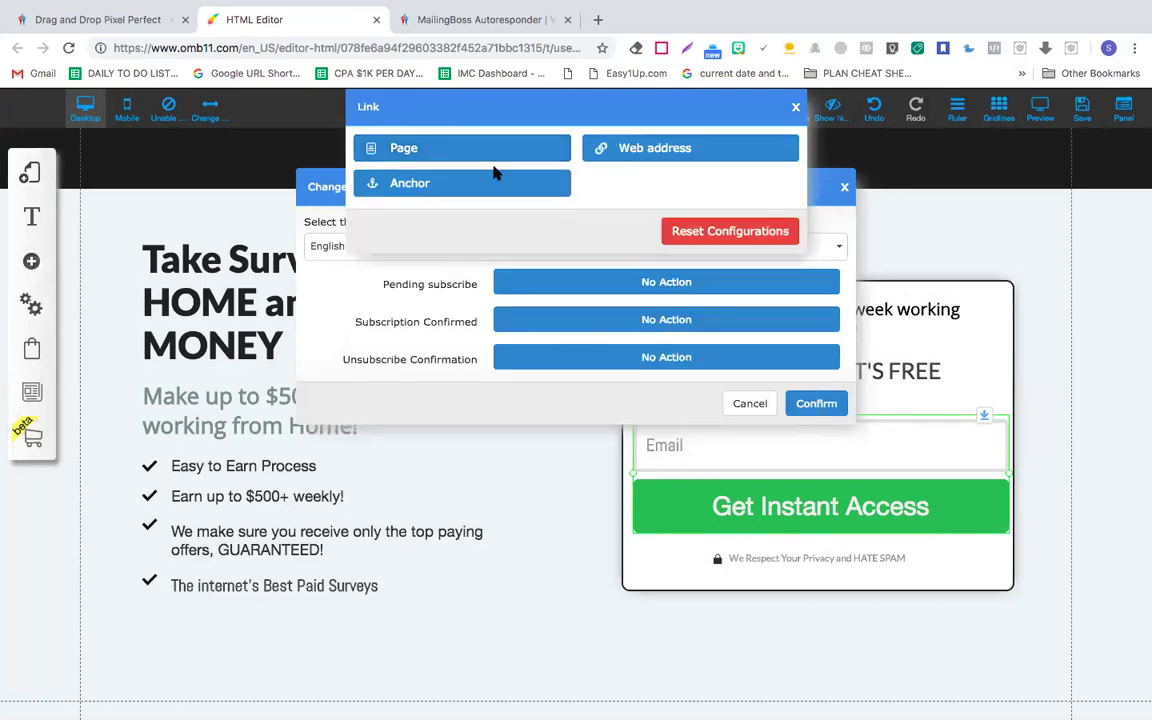
Step: Choose a page link to Confirmation Email Page as the form's Pending subscribe destination
{"action": "left_click", "coordinate": [455, 150]}
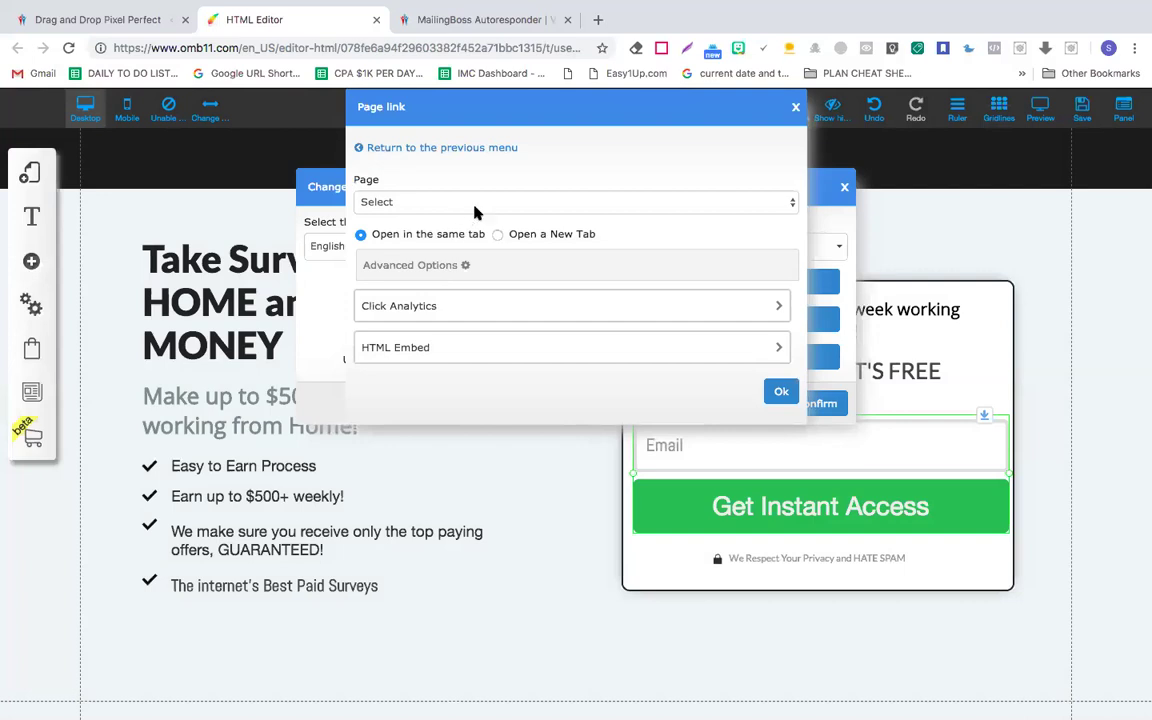
{"action": "left_click", "coordinate": [476, 203]}
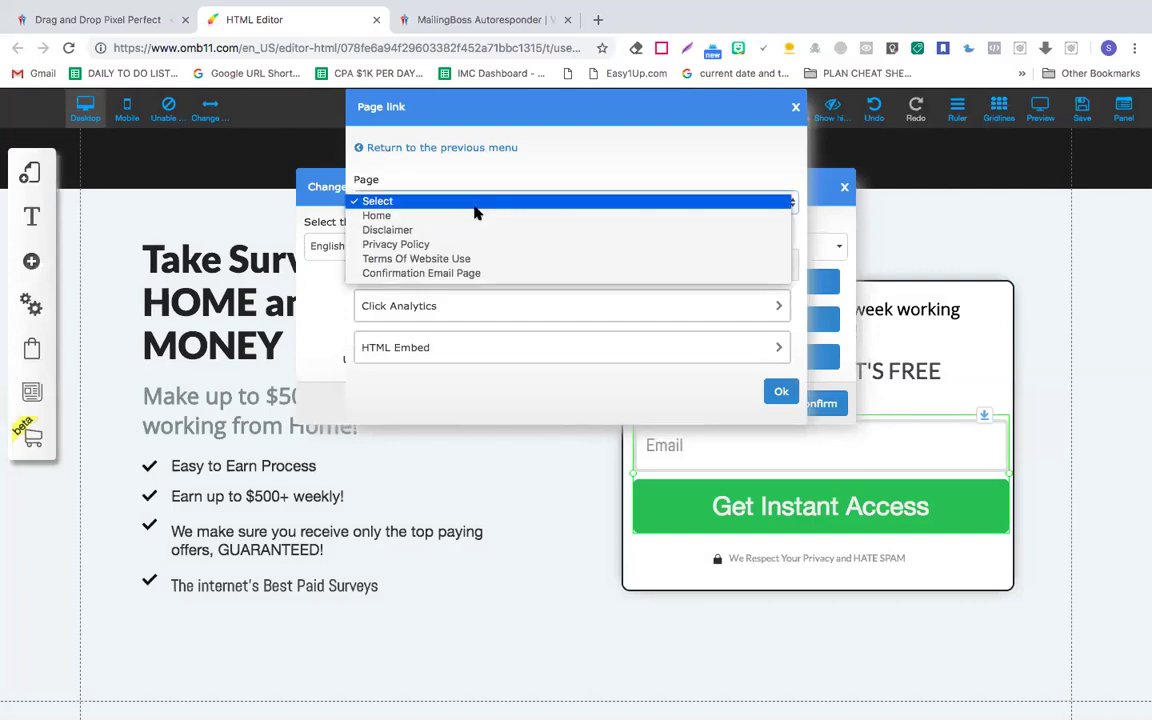
{"action": "left_click", "coordinate": [455, 274]}
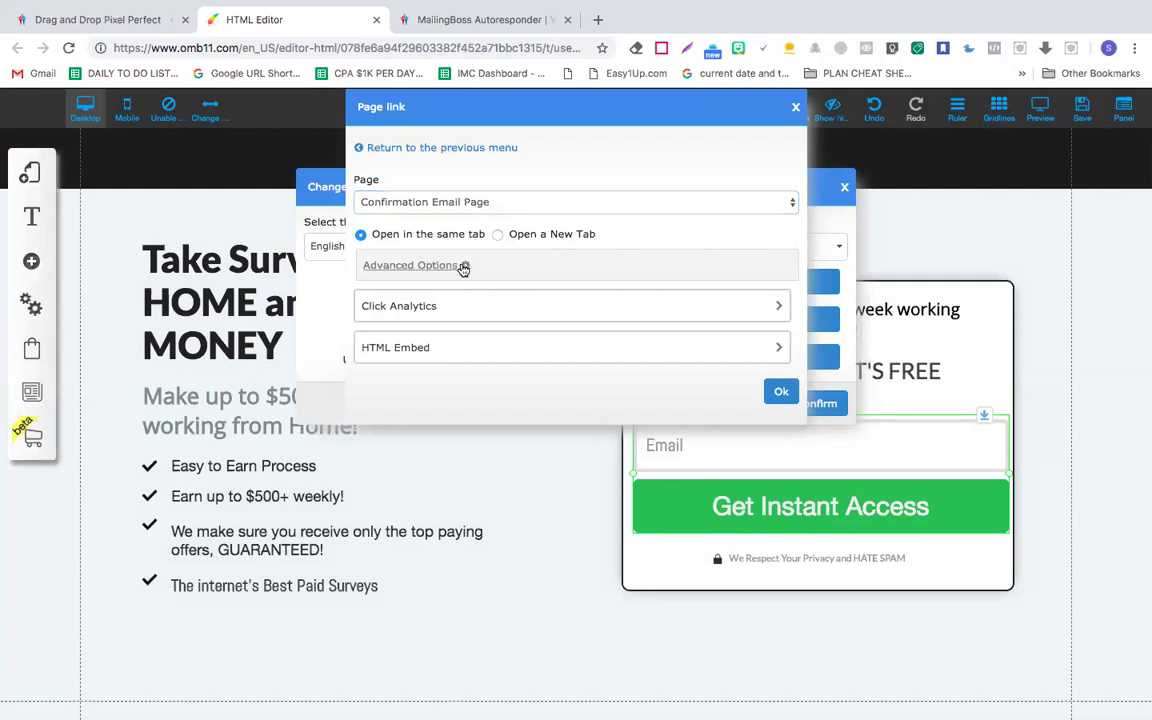
Step: Review the link's Click Analytics and HTML Embed options, leave the action counter at None, and accept the Pending subscribe link
{"action": "left_click", "coordinate": [738, 312]}
{"action": "scroll", "coordinate": [632, 358], "scroll_direction": "down", "scroll_amount": 3}
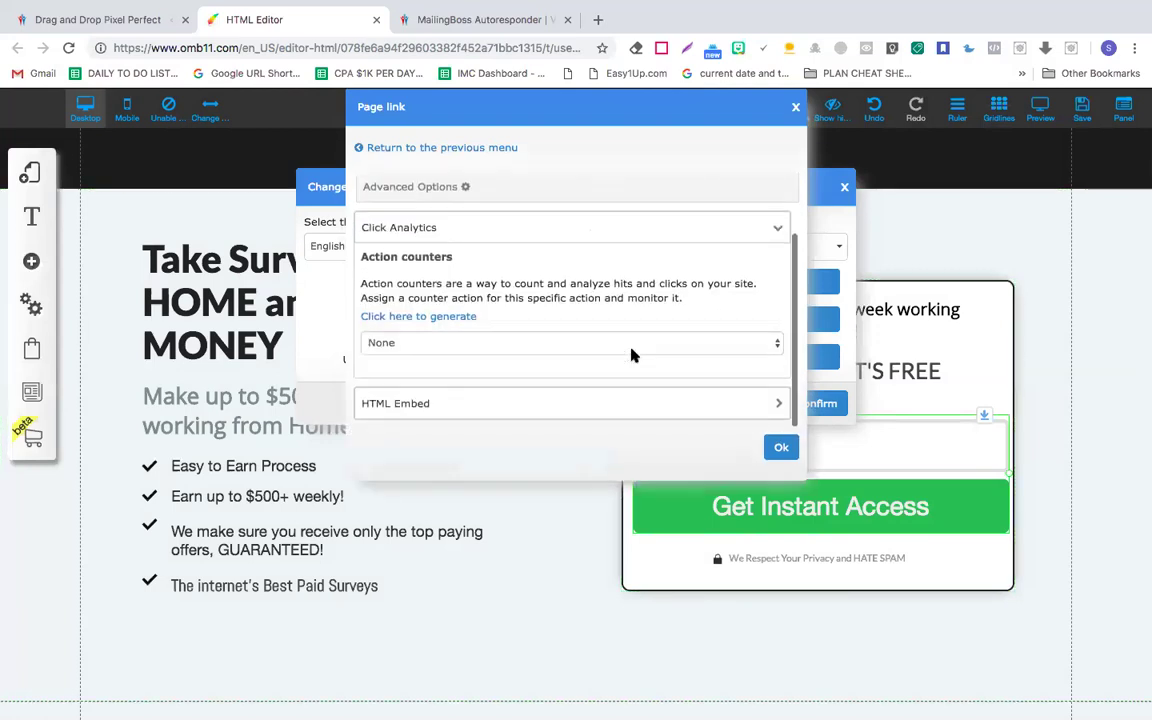
{"action": "scroll", "coordinate": [632, 355], "scroll_direction": "up", "scroll_amount": 3}
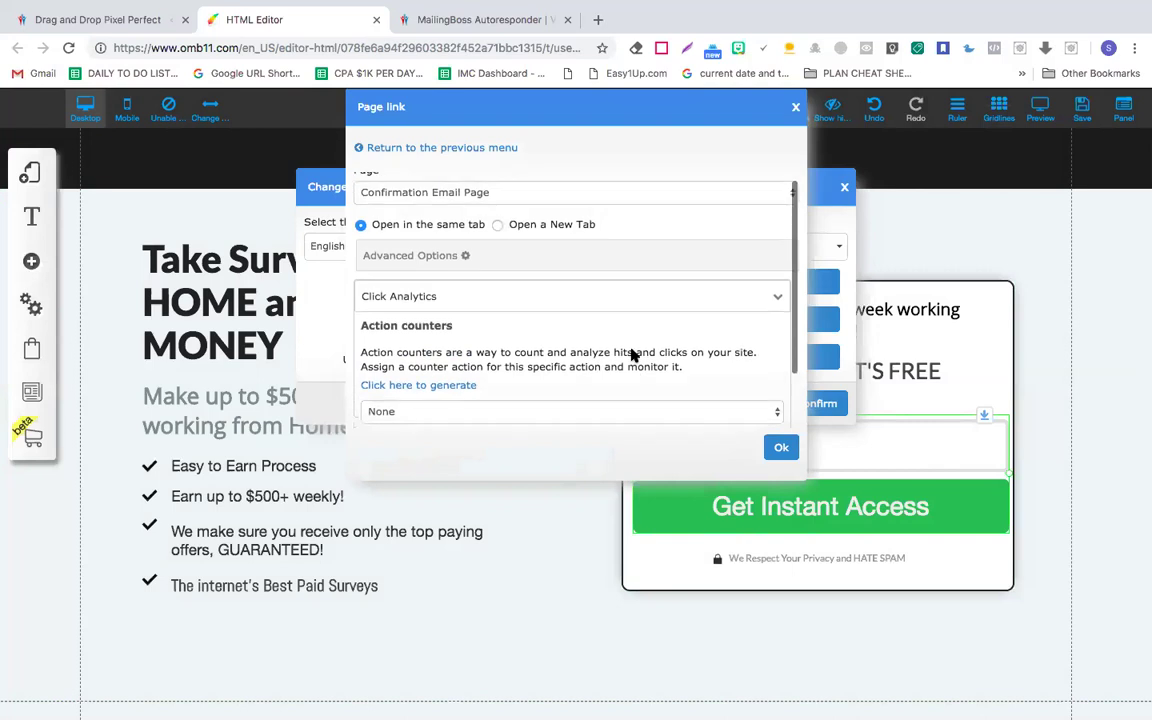
{"action": "left_click", "coordinate": [771, 298]}
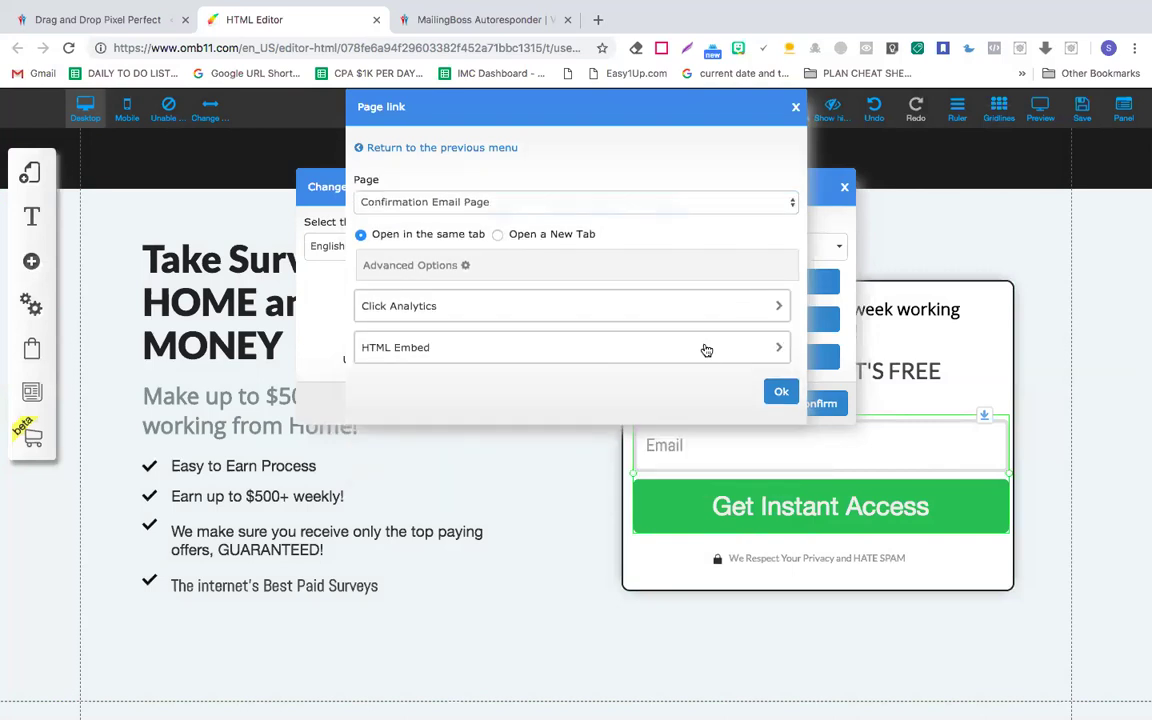
{"action": "left_click", "coordinate": [706, 349]}
{"action": "scroll", "coordinate": [646, 382], "scroll_direction": "down", "scroll_amount": 3}
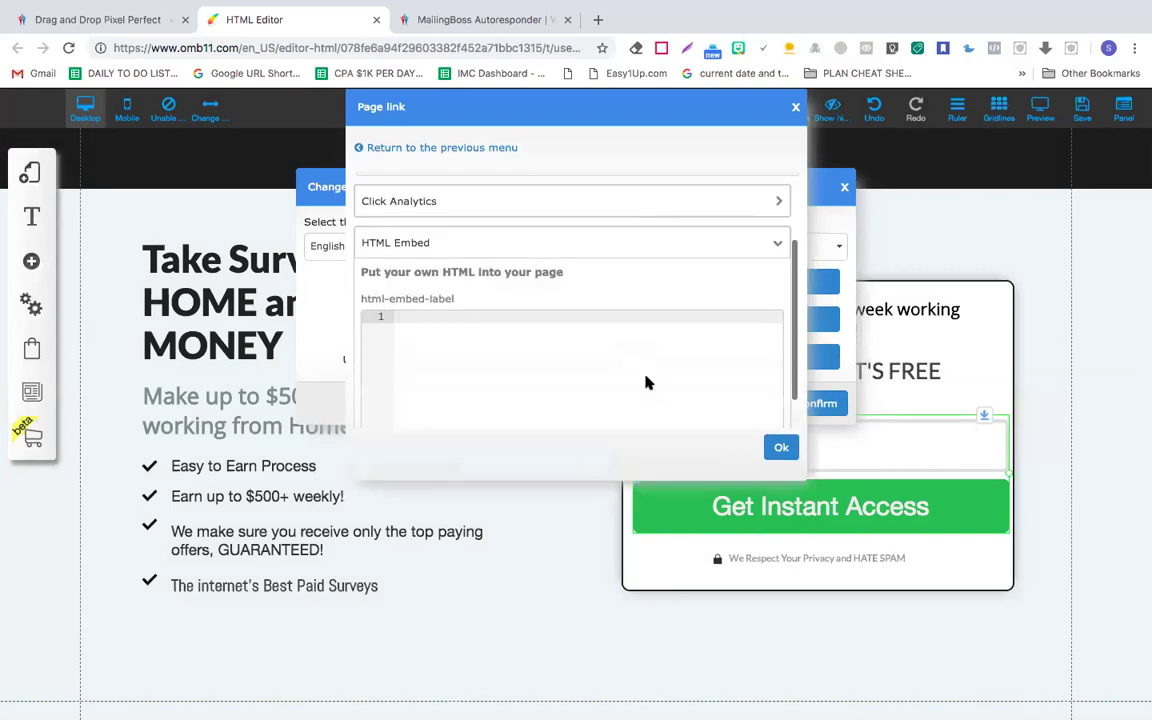
{"action": "scroll", "coordinate": [646, 382], "scroll_direction": "up", "scroll_amount": 5}
{"action": "left_click", "coordinate": [671, 318]}
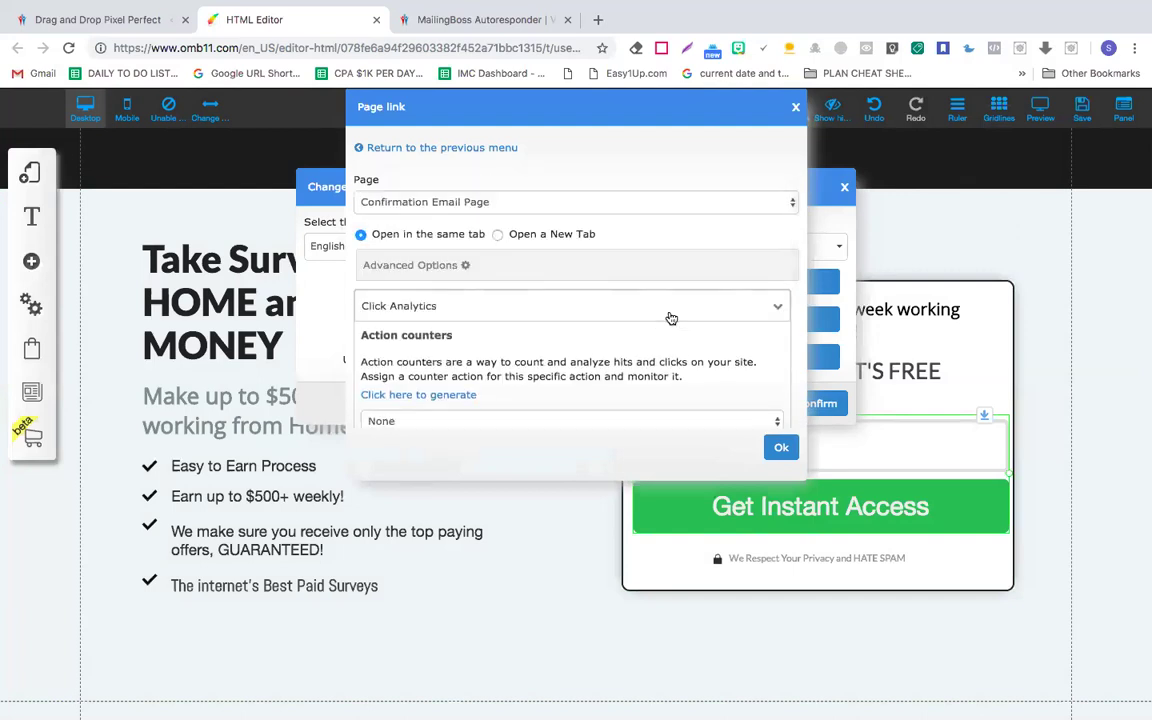
{"action": "scroll", "coordinate": [670, 317], "scroll_direction": "down", "scroll_amount": 3}
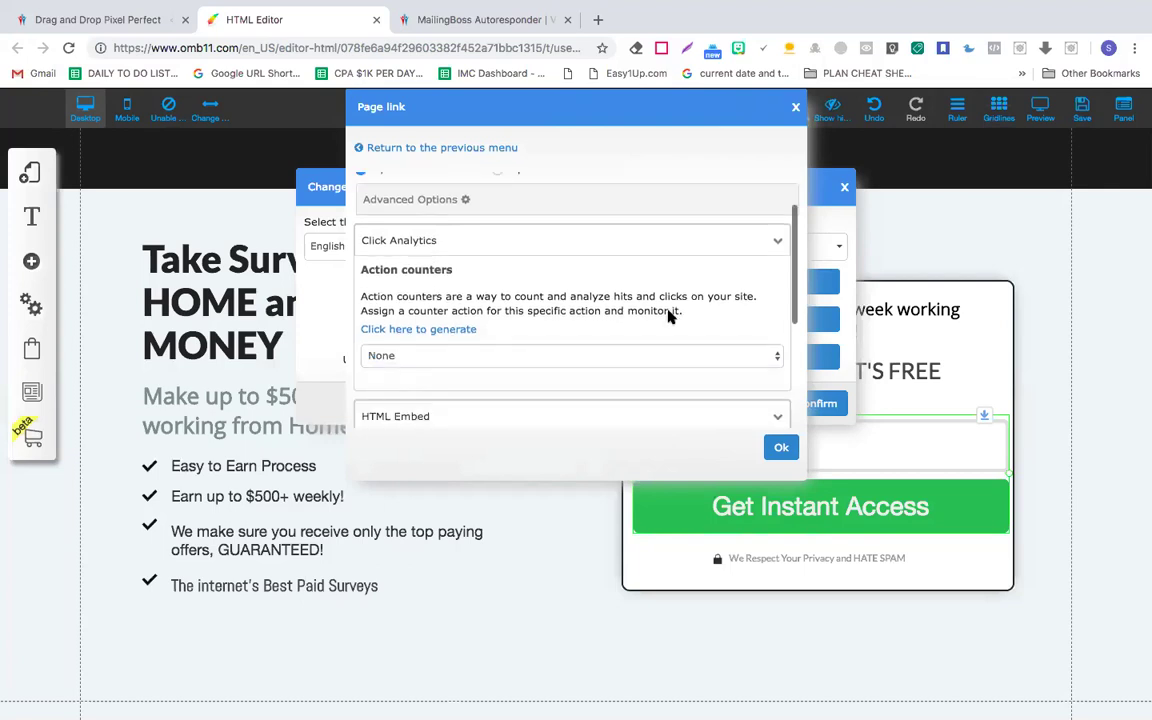
{"action": "left_click", "coordinate": [470, 335]}
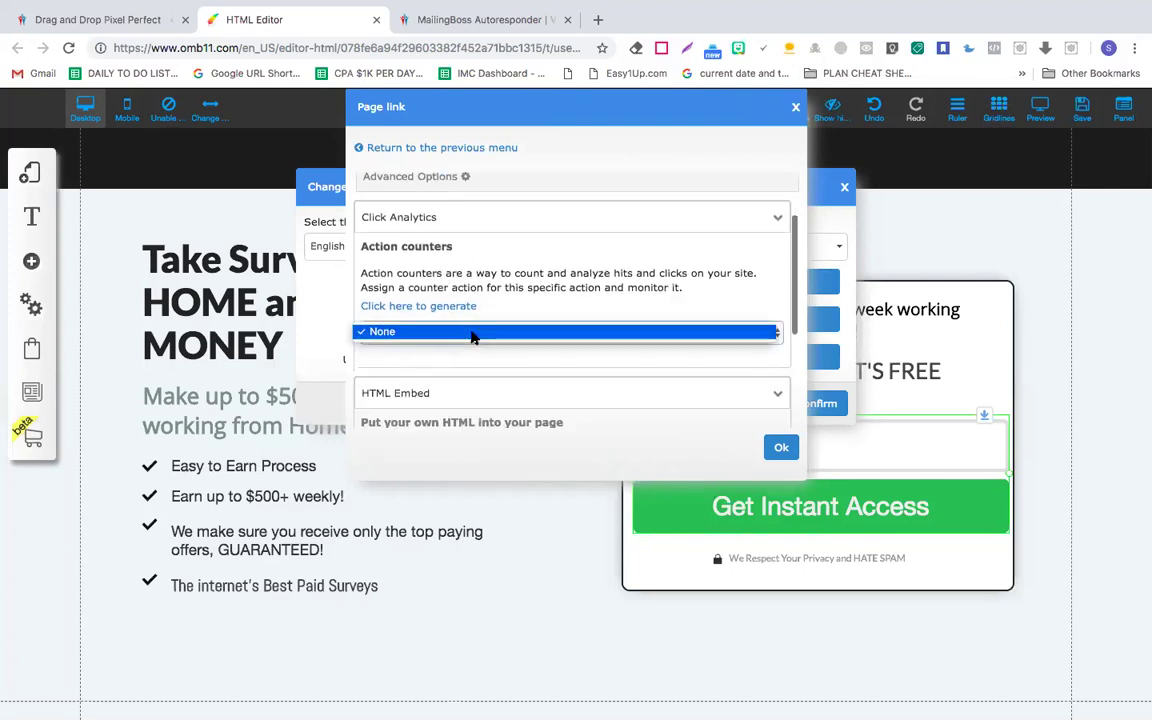
{"action": "left_click", "coordinate": [470, 335]}
{"action": "scroll", "coordinate": [601, 272], "scroll_direction": "up", "scroll_amount": 3}
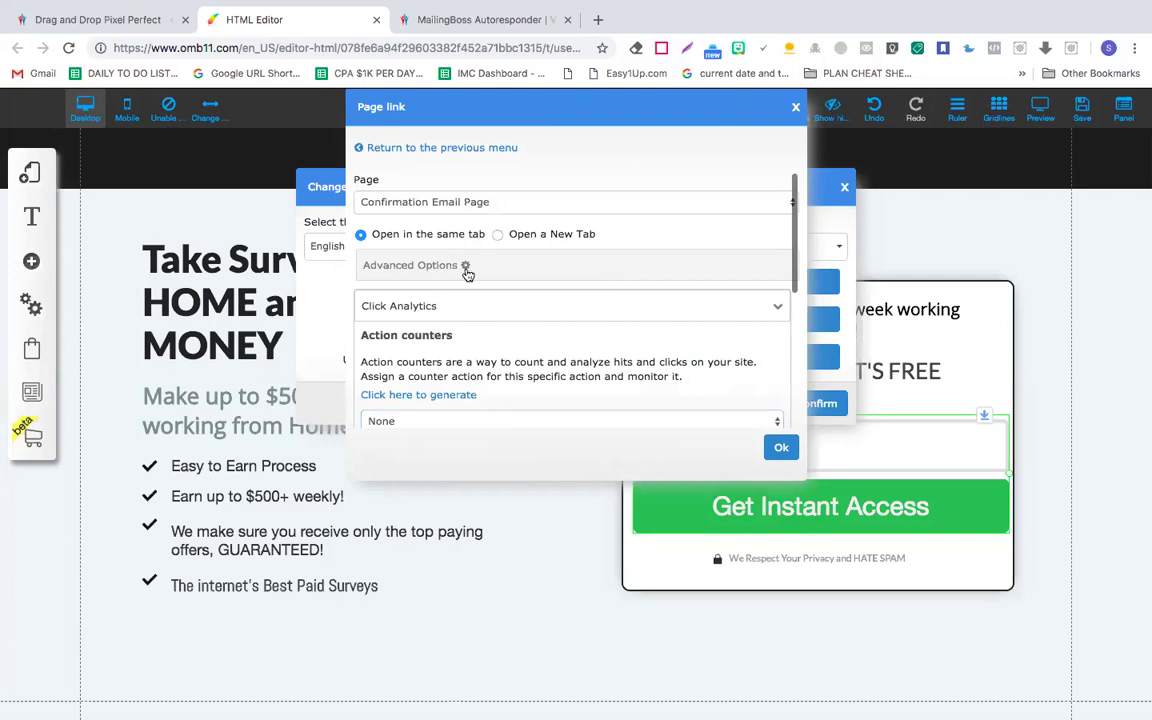
{"action": "left_click", "coordinate": [777, 449]}
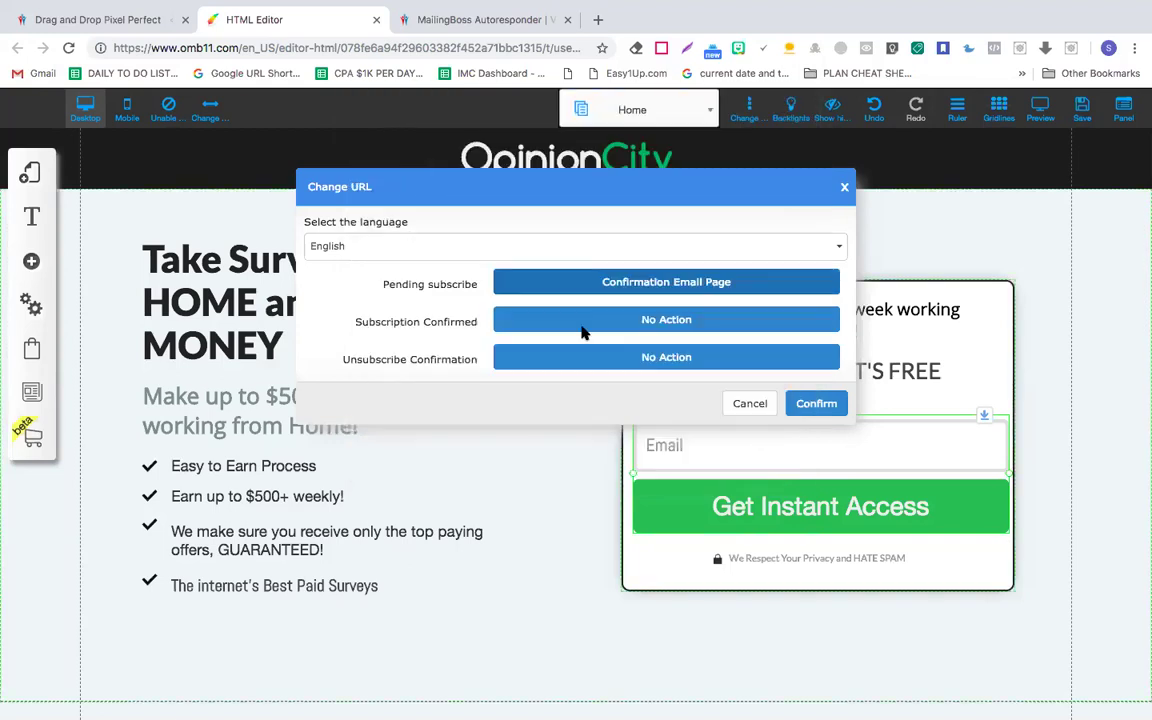
Step: Link the form's Subscription Confirmed URL to the Confirmation Email Page
{"action": "left_click", "coordinate": [575, 331]}
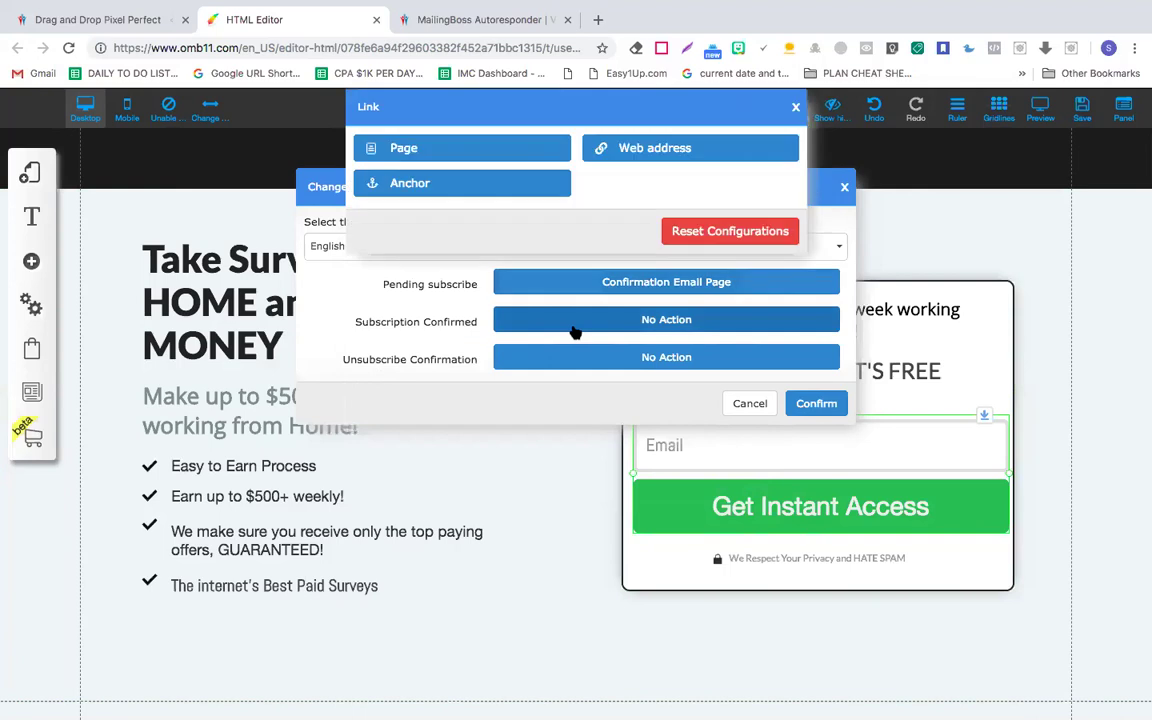
{"action": "left_click", "coordinate": [432, 159]}
{"action": "left_click", "coordinate": [440, 205]}
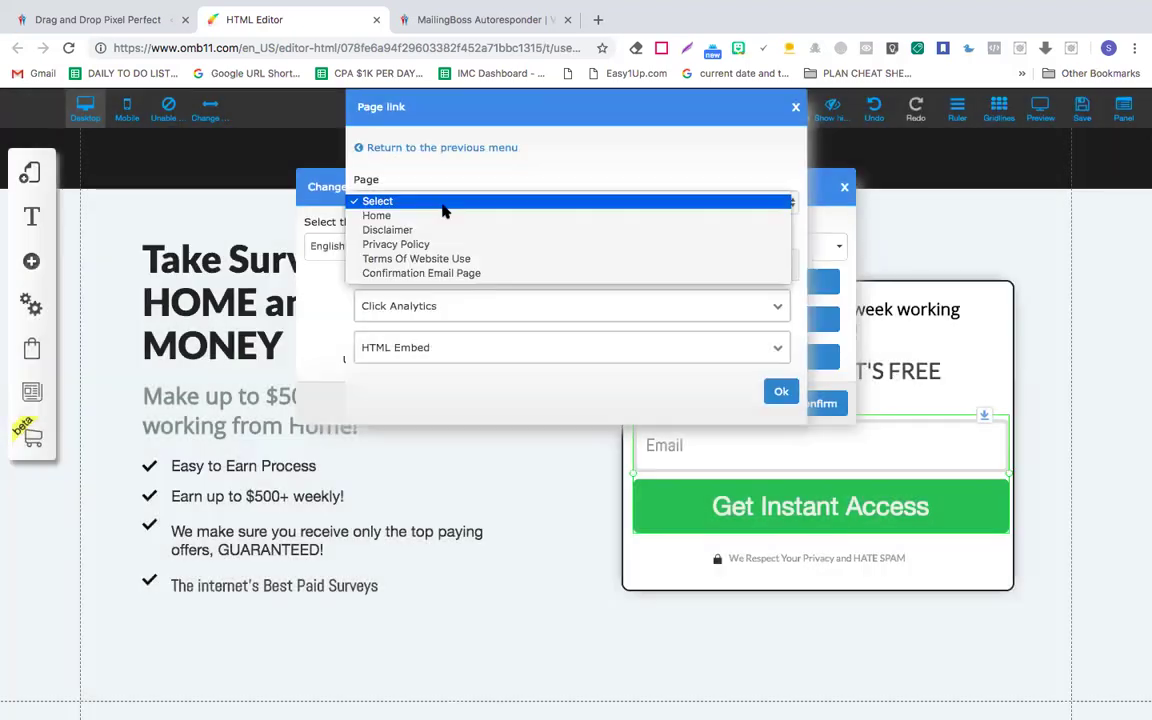
{"action": "left_click", "coordinate": [432, 275]}
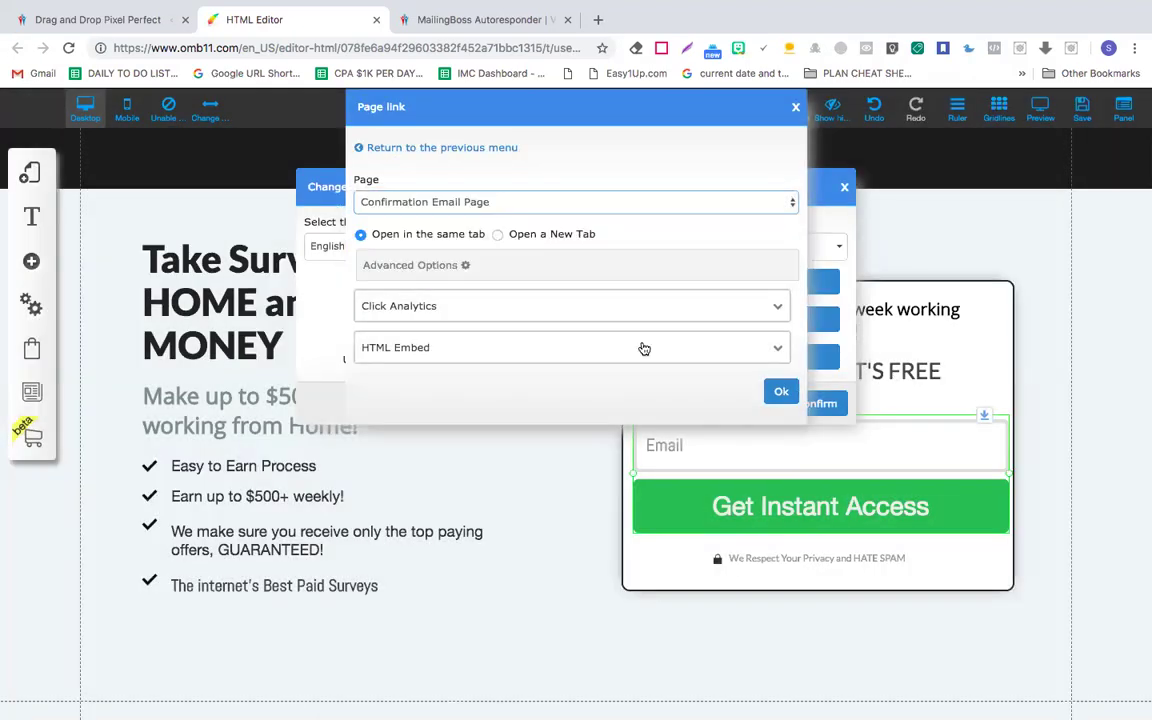
{"action": "left_click", "coordinate": [778, 392]}
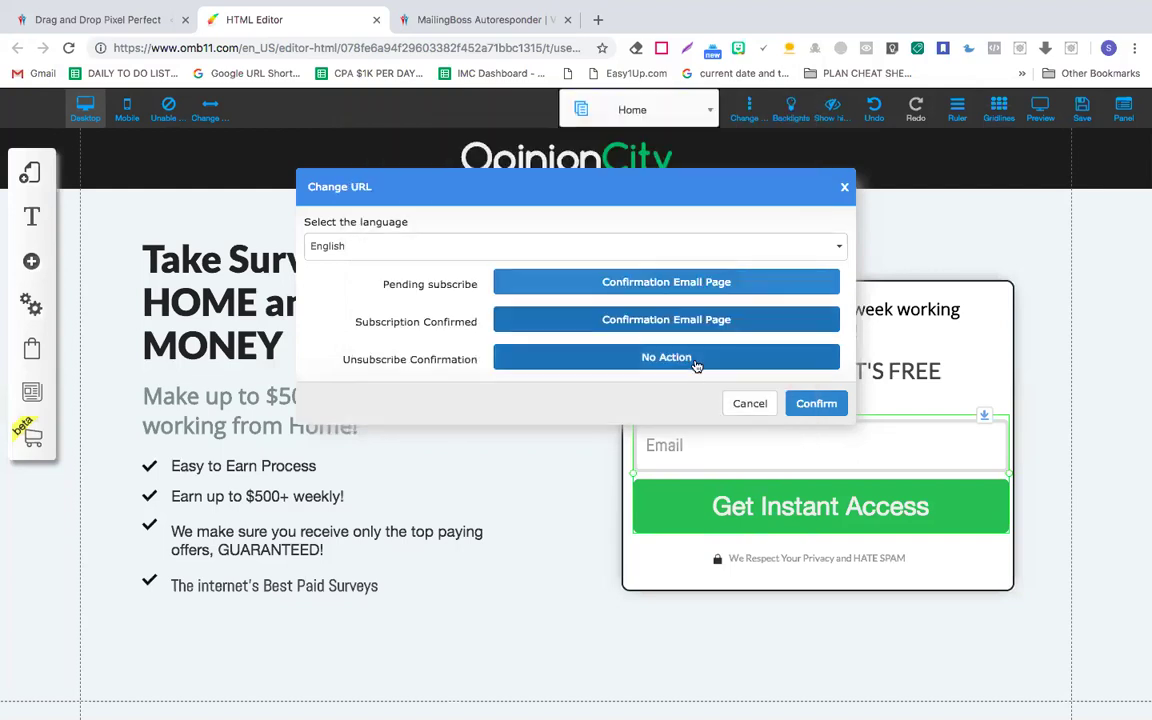
Step: Link the form's Unsubscribe Confirmation URL to the Confirmation Email Page
{"action": "left_click", "coordinate": [696, 362]}
{"action": "left_click", "coordinate": [485, 158]}
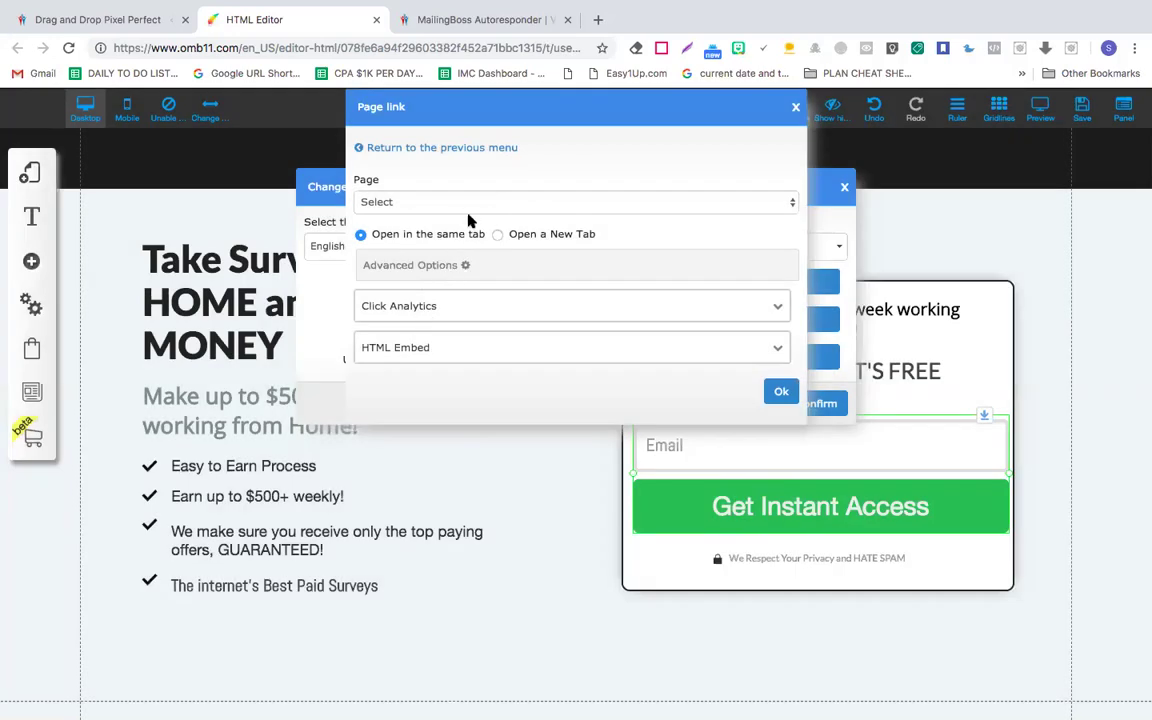
{"action": "left_click", "coordinate": [470, 205]}
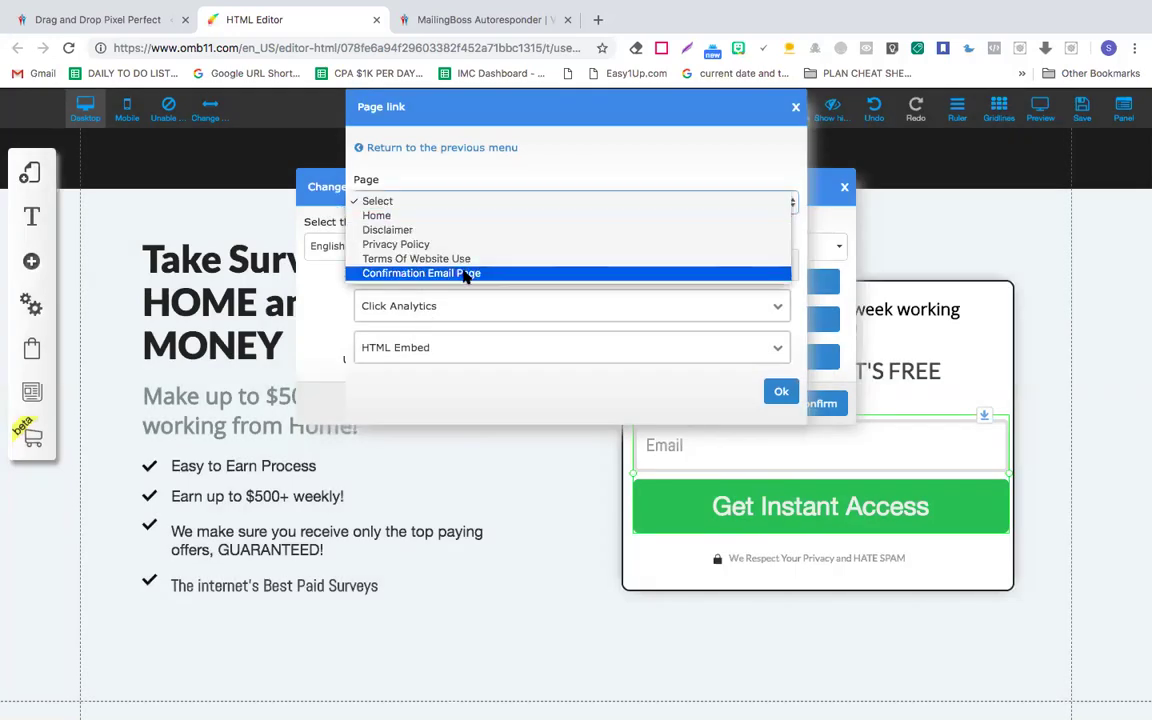
{"action": "left_click", "coordinate": [465, 273]}
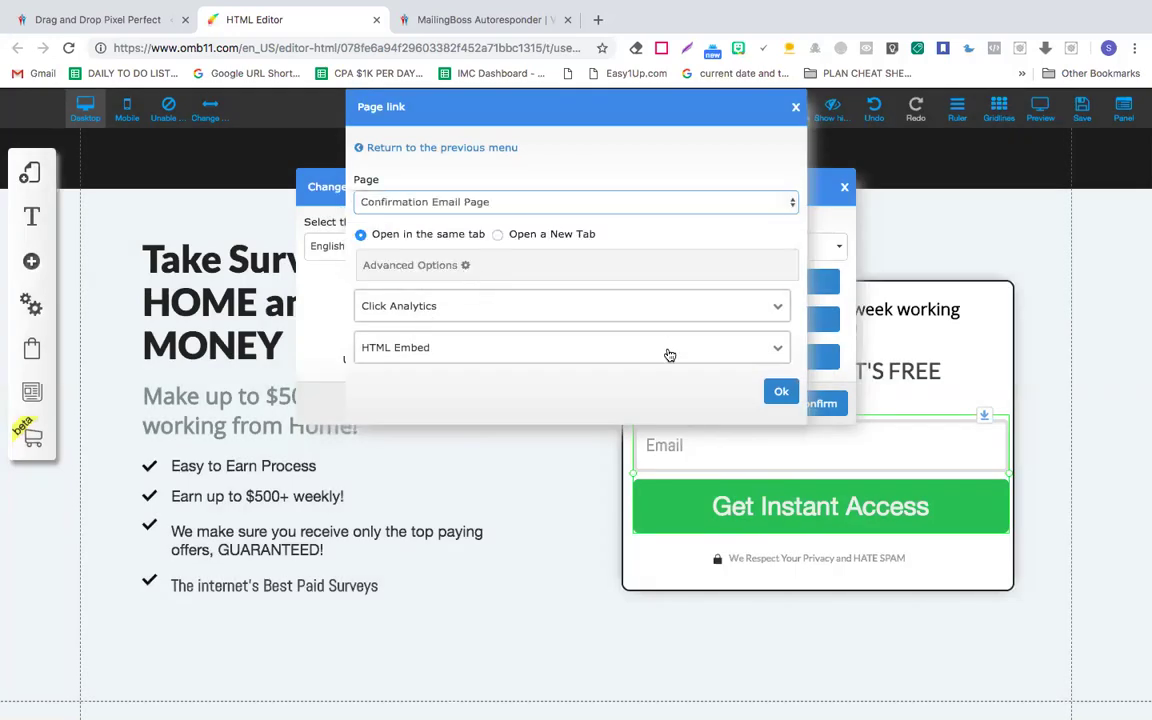
{"action": "left_click", "coordinate": [780, 391]}
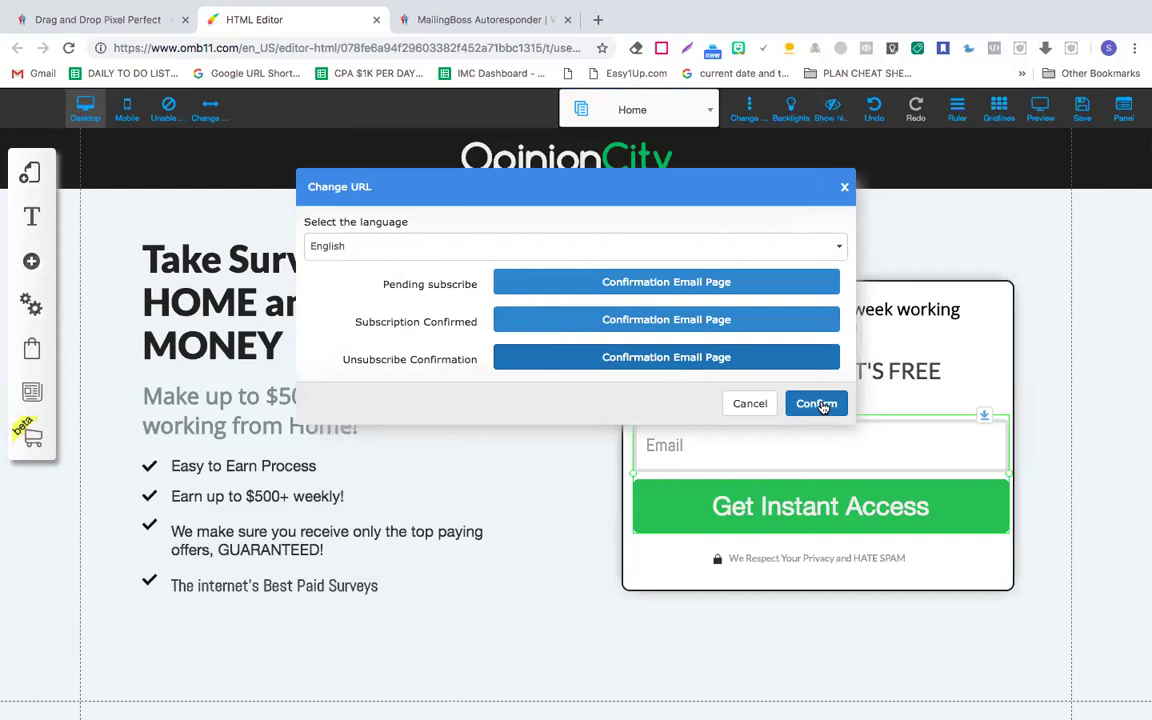
Step: Recheck the Unsubscribe Confirmation page link, keep Confirmation Email Page selected, and save the form's URL settings
{"action": "left_click", "coordinate": [678, 360]}
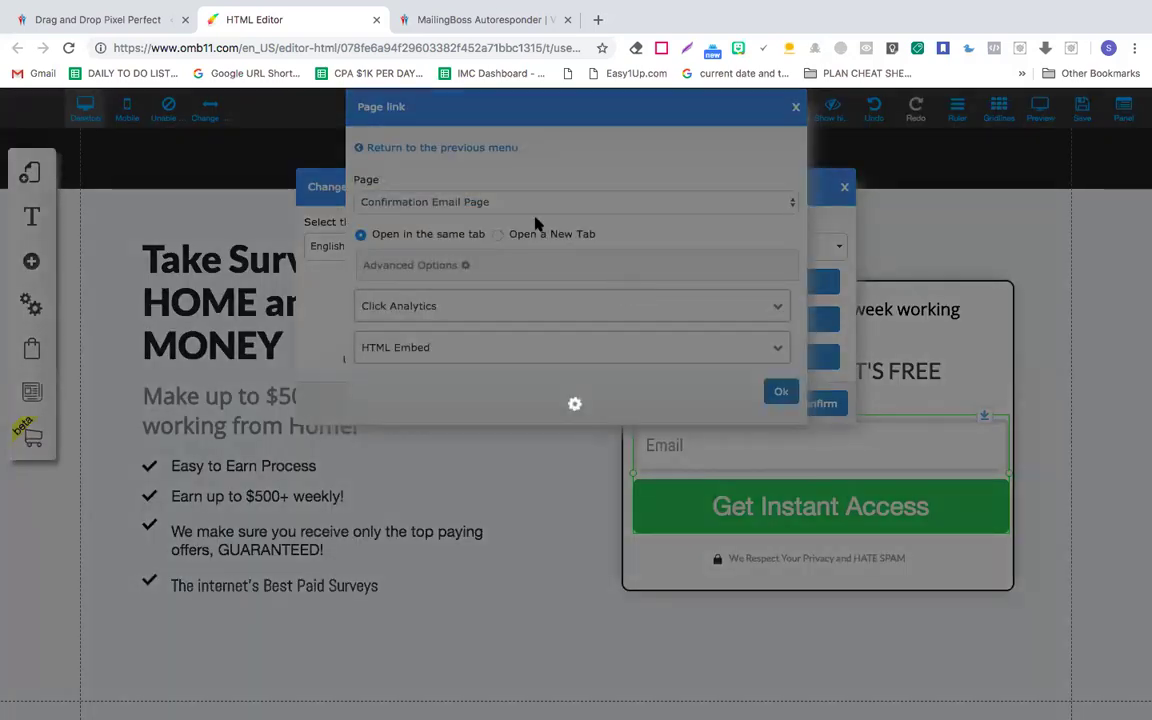
{"action": "left_click", "coordinate": [532, 203]}
{"action": "left_click", "coordinate": [532, 203]}
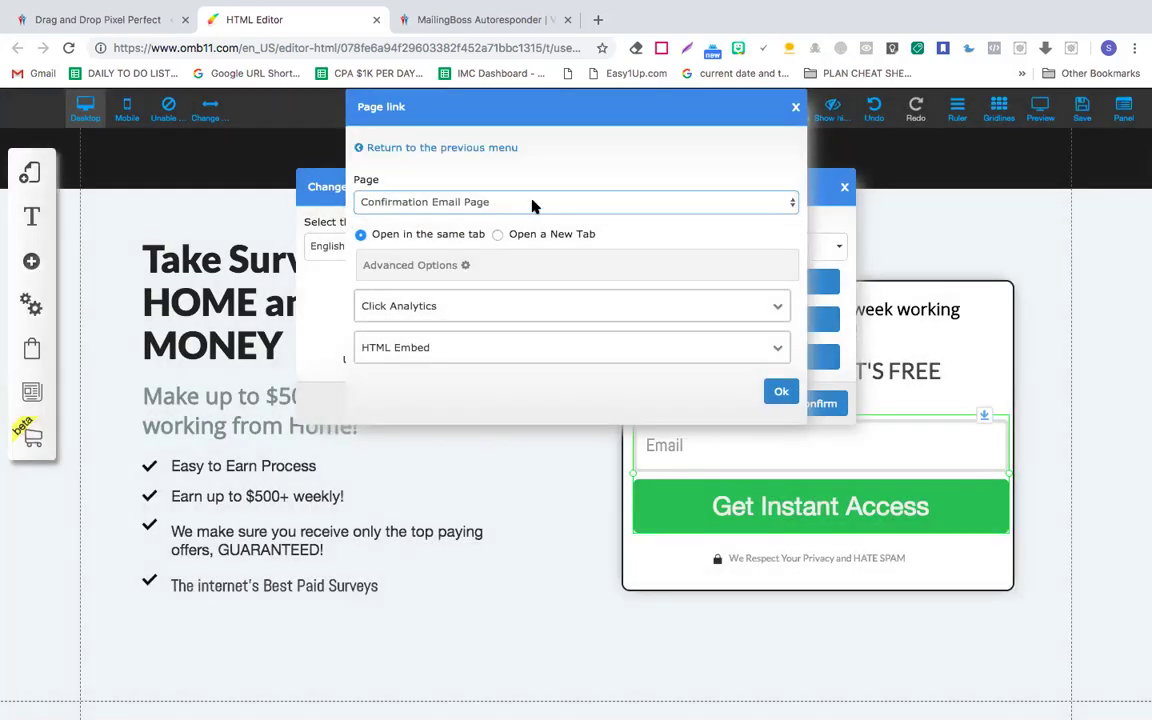
{"action": "left_click", "coordinate": [781, 393]}
{"action": "left_click", "coordinate": [816, 404]}
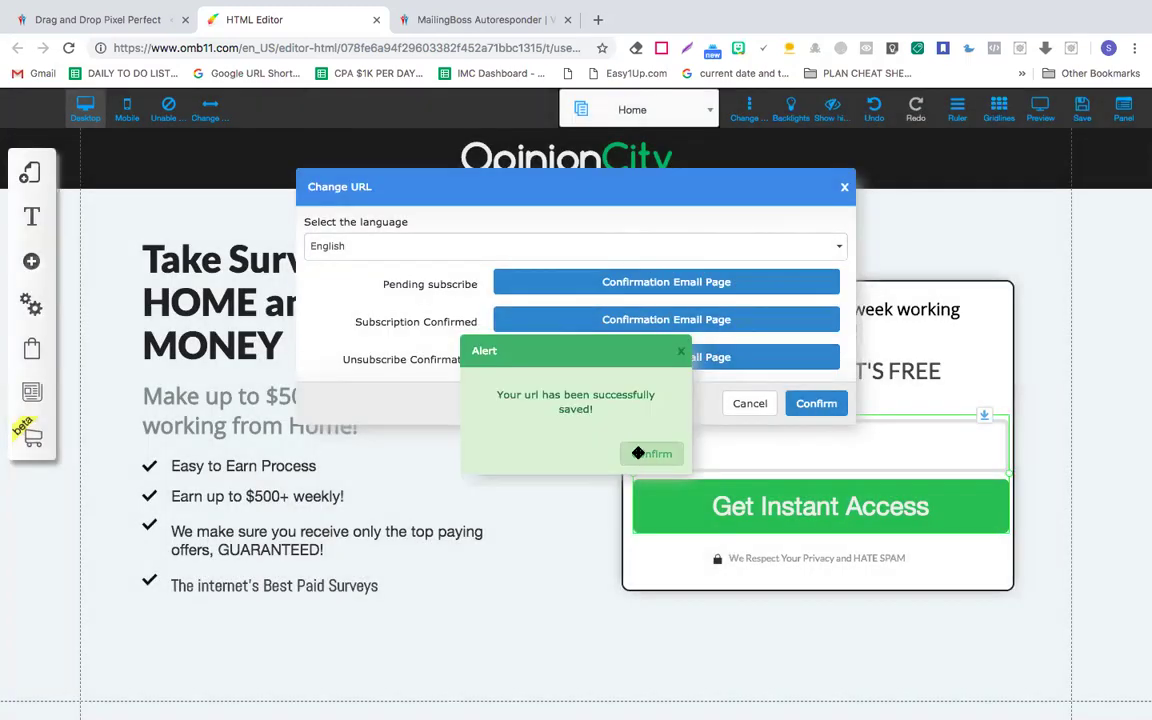
Step: Close the URL settings alert, save the modified Home page with its site style and settings, and preview the page
{"action": "left_click", "coordinate": [638, 453]}
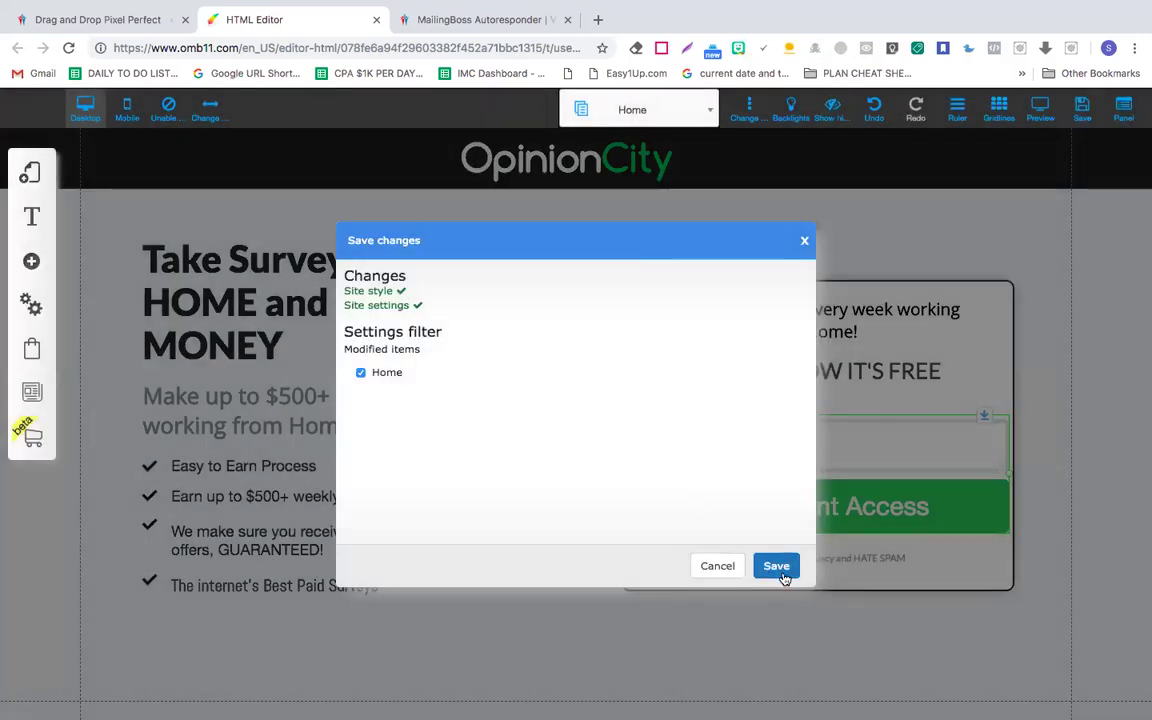
{"action": "left_click", "coordinate": [784, 576]}
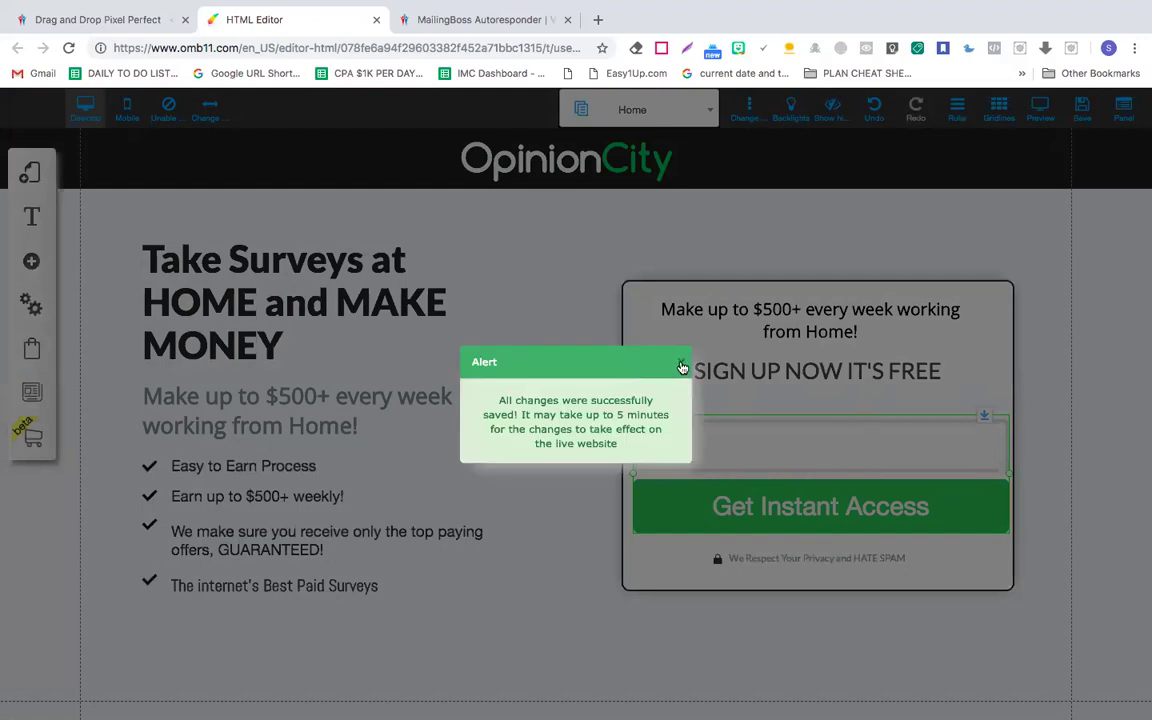
{"action": "left_click", "coordinate": [681, 365]}
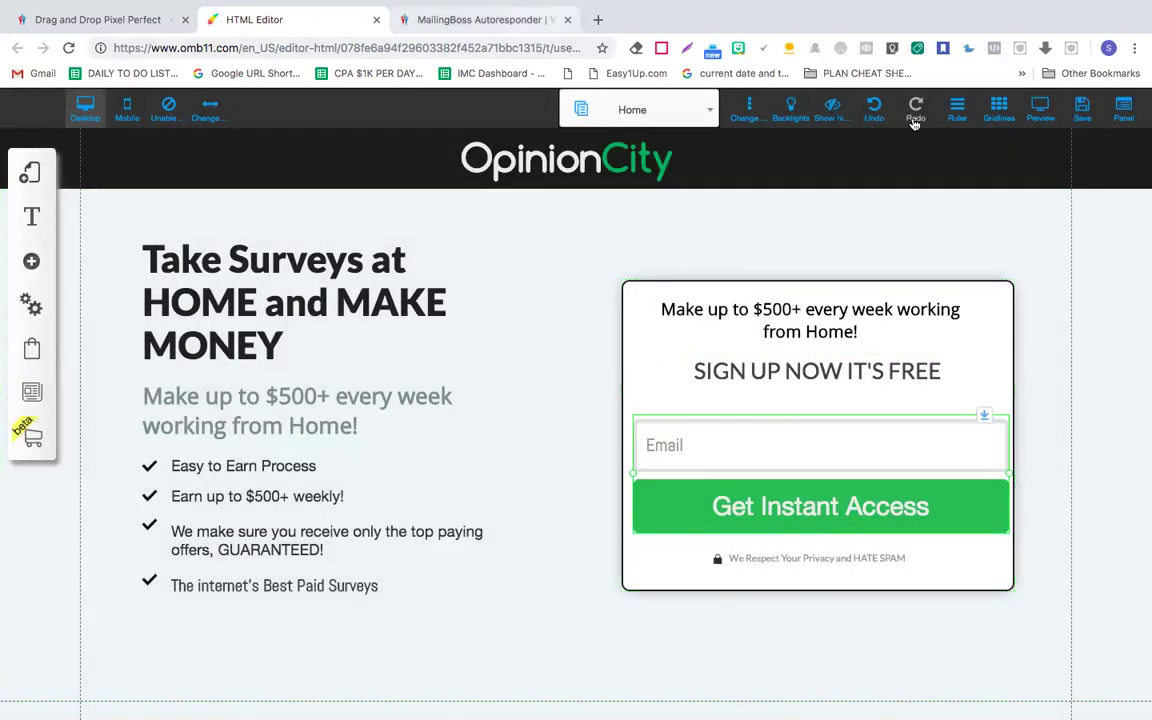
{"action": "left_click", "coordinate": [1040, 116]}
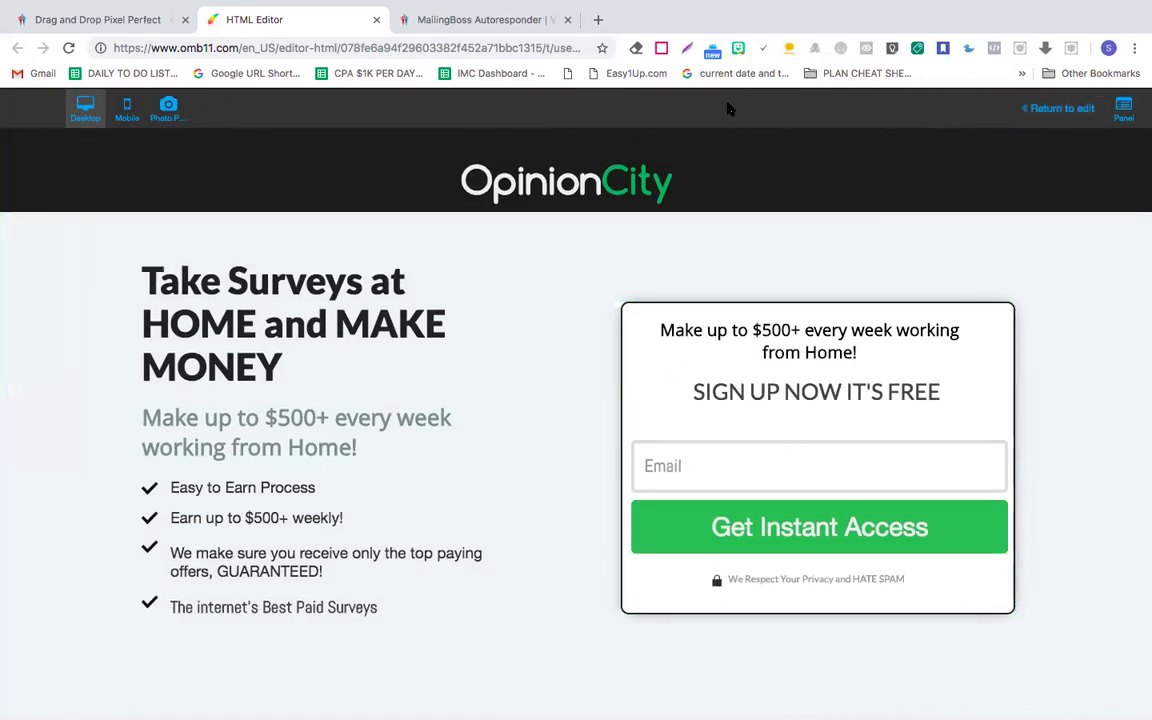
{"action": "left_click", "coordinate": [1049, 112]}
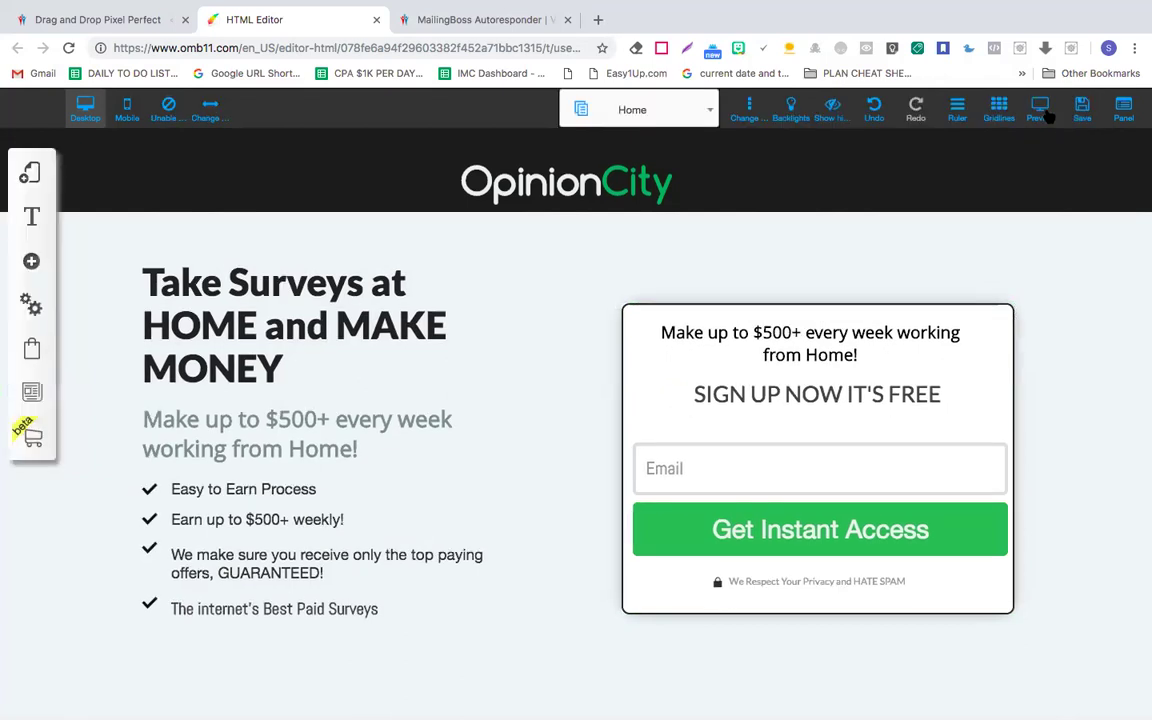
Step: Open the published openioncitytest2 site from the My sites list in a new browser tab
{"action": "left_click", "coordinate": [114, 23]}
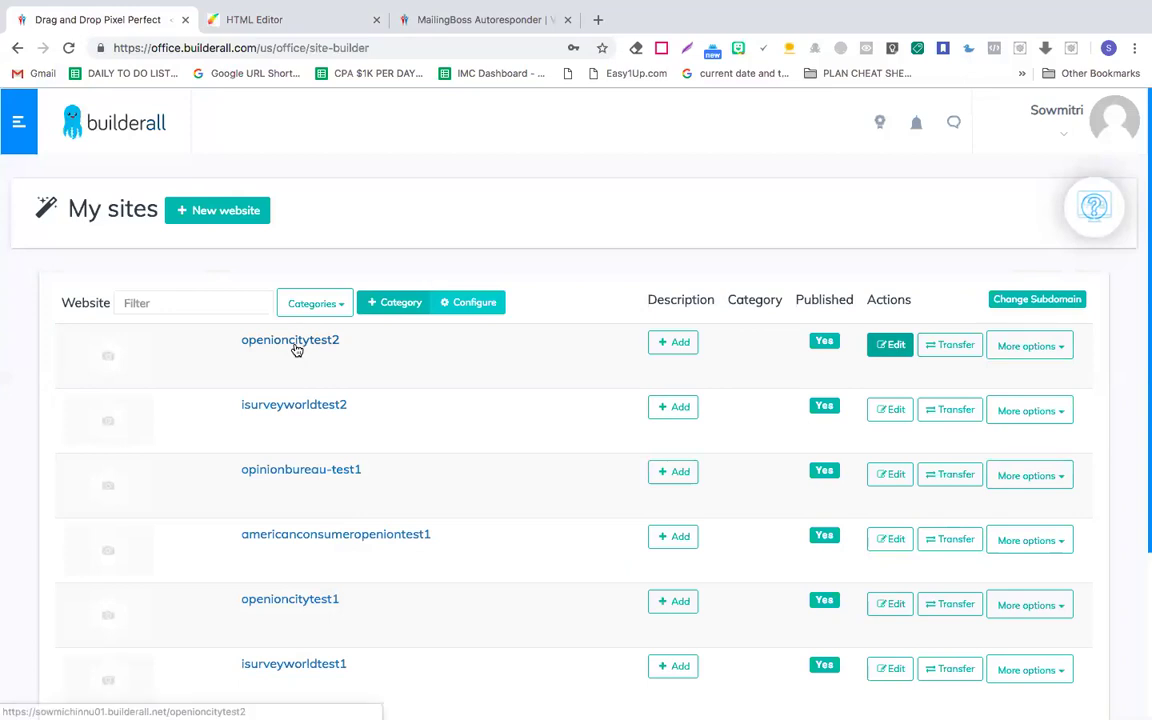
{"action": "middle_click", "coordinate": [297, 349]}
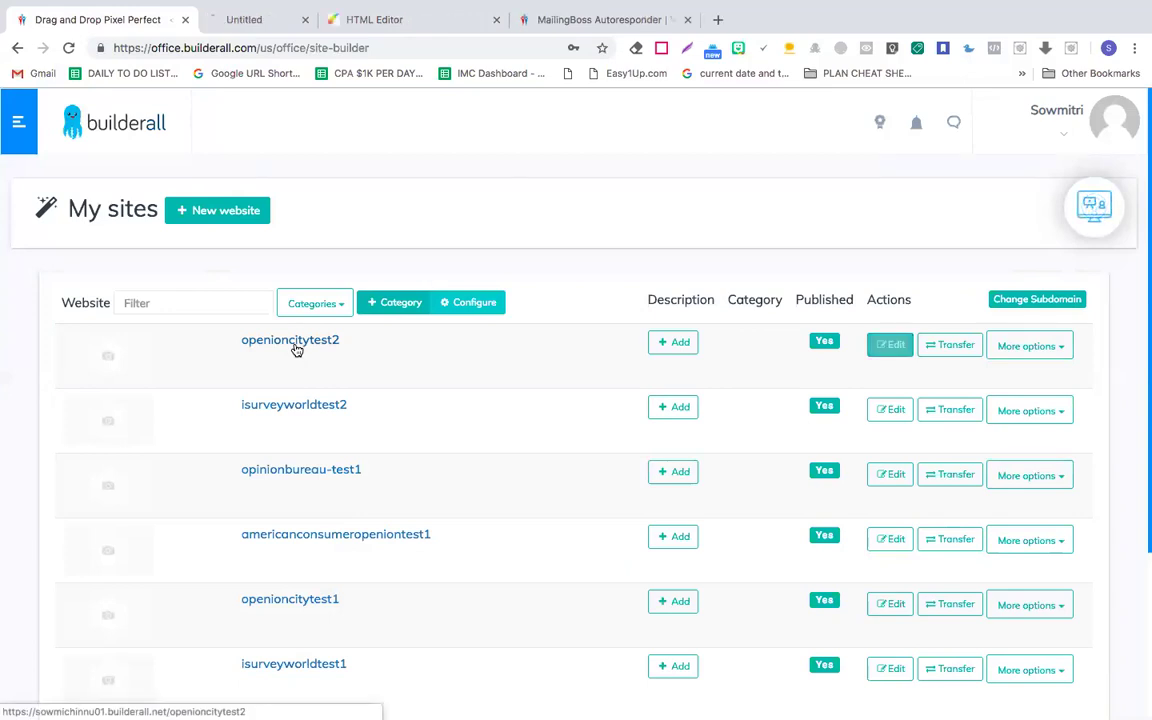
{"action": "left_click", "coordinate": [272, 20]}
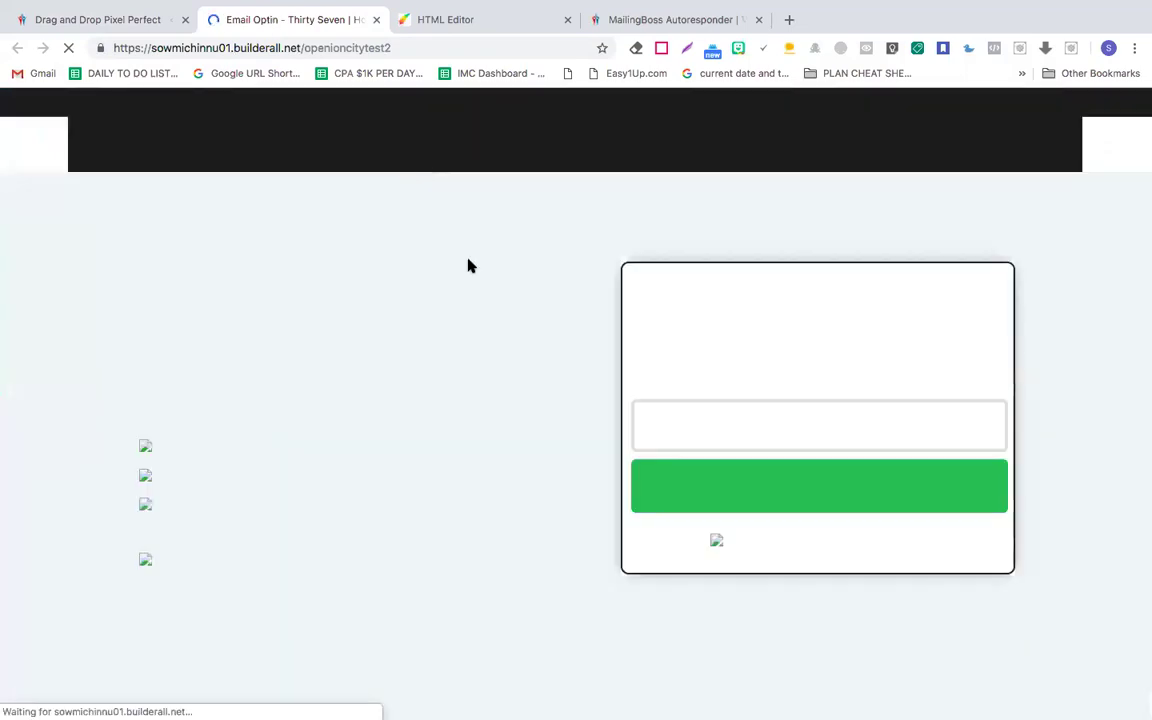
Step: Test the live sign-up form with a saved email address, close the unrelated pop-up page, and review the confirmation page
{"action": "left_click", "coordinate": [708, 422]}
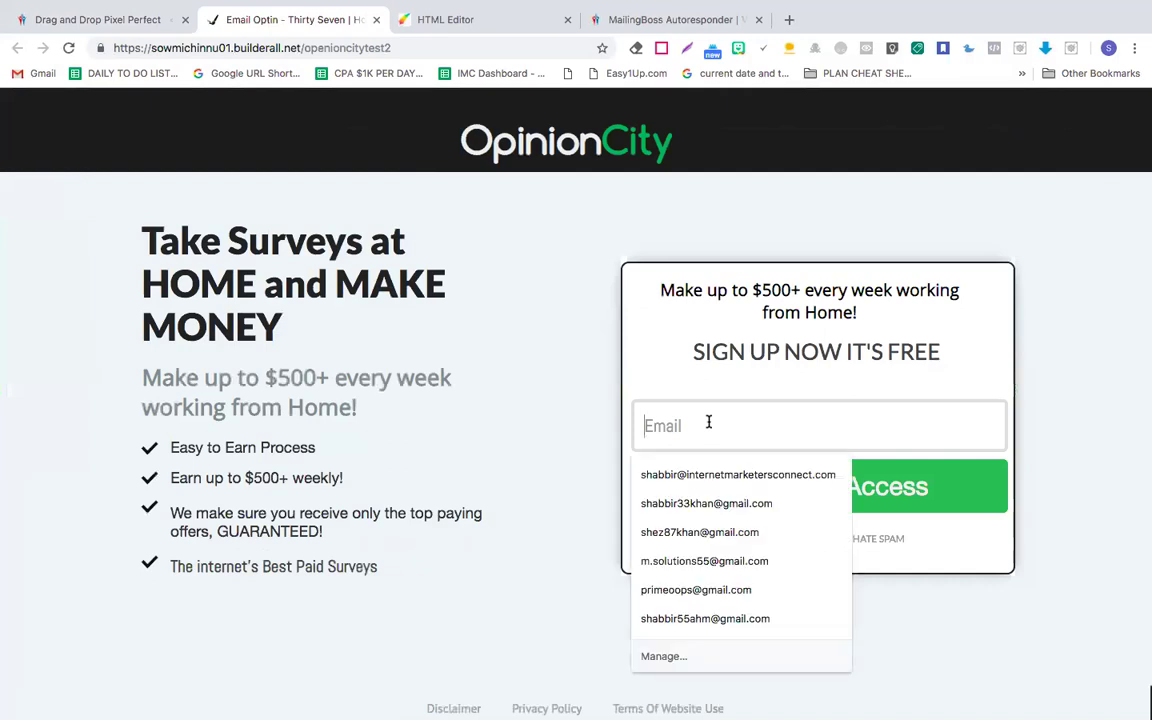
{"action": "left_click", "coordinate": [700, 533]}
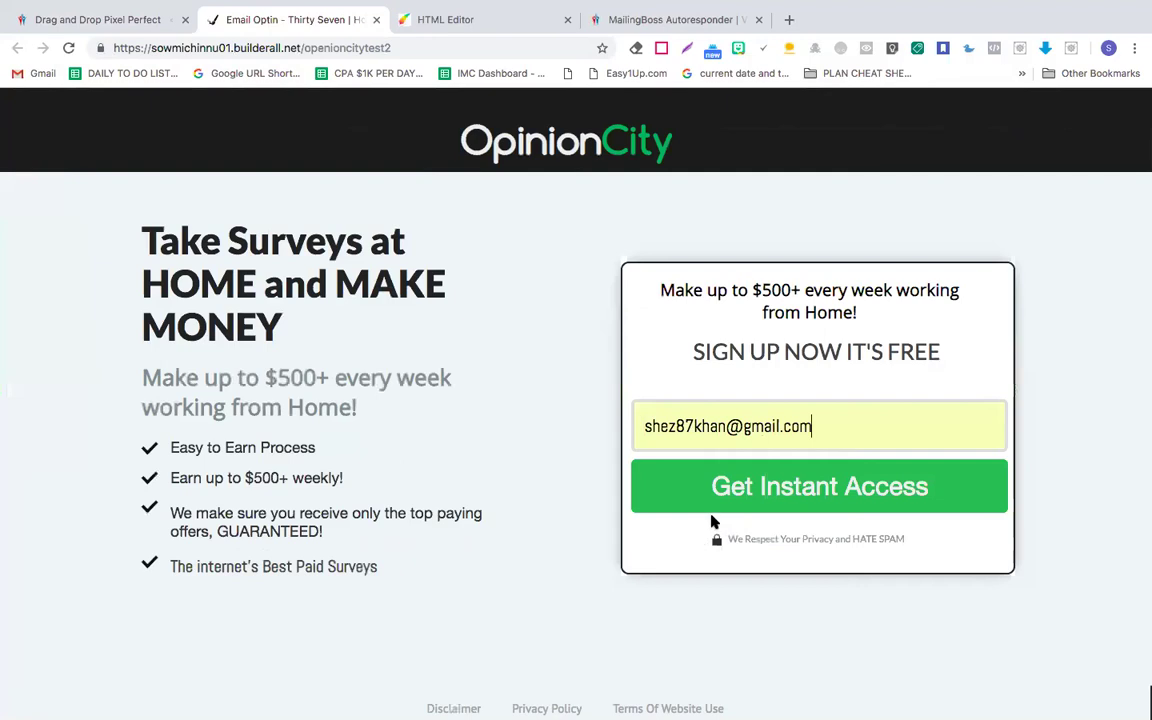
{"action": "left_click", "coordinate": [780, 487]}
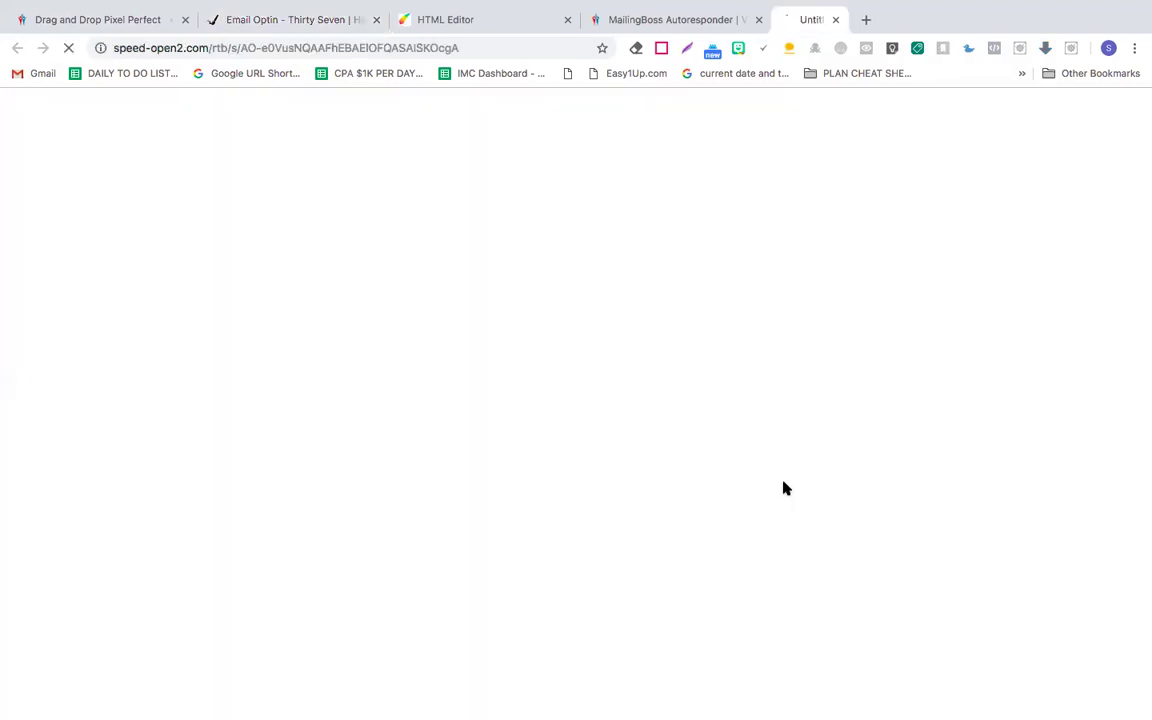
{"action": "left_click", "coordinate": [275, 20]}
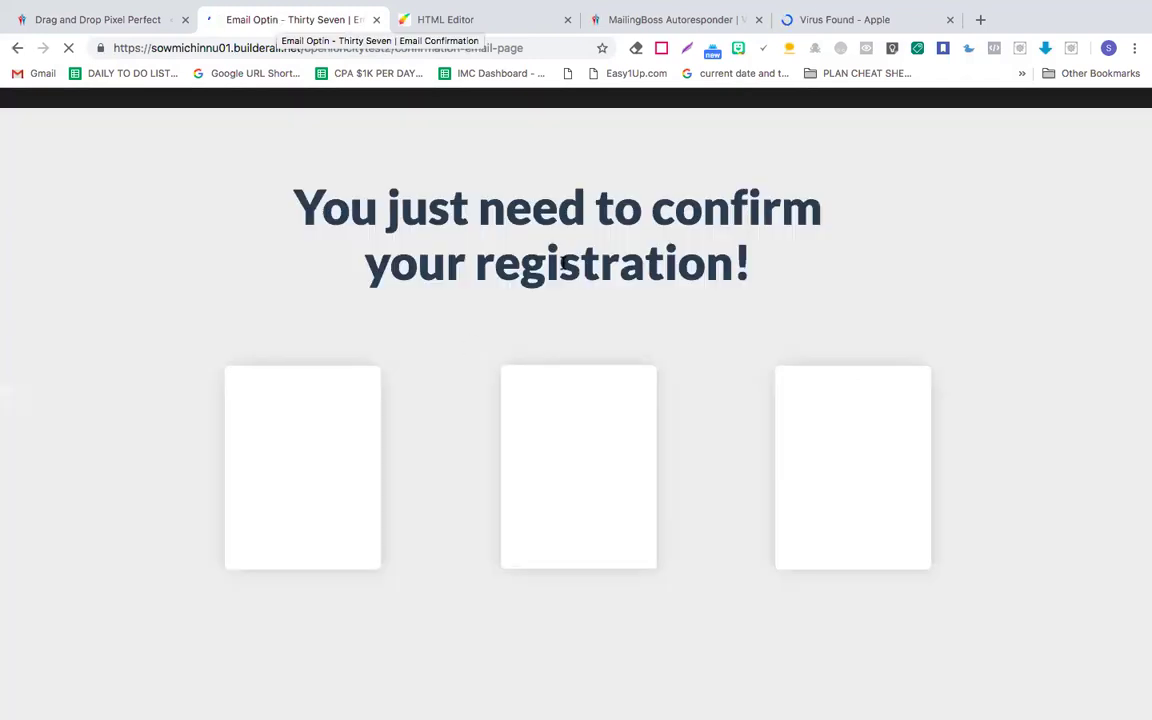
{"action": "left_click", "coordinate": [950, 20]}
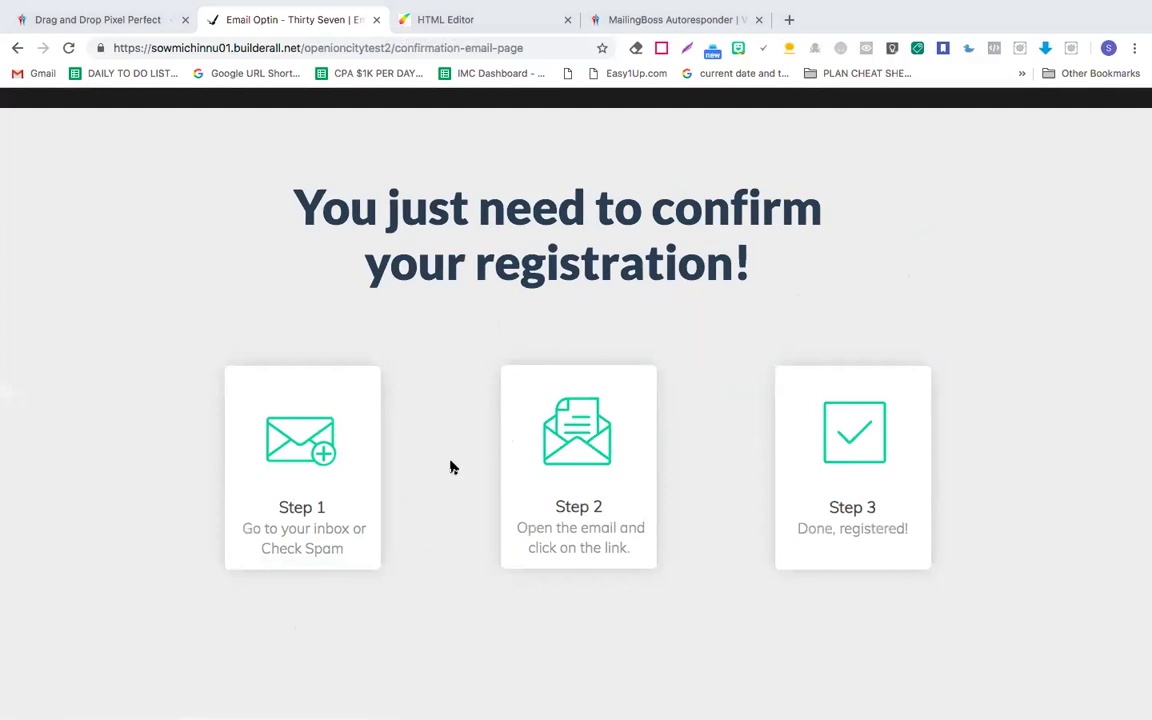
{"action": "scroll", "coordinate": [451, 467], "scroll_direction": "down", "scroll_amount": 1}
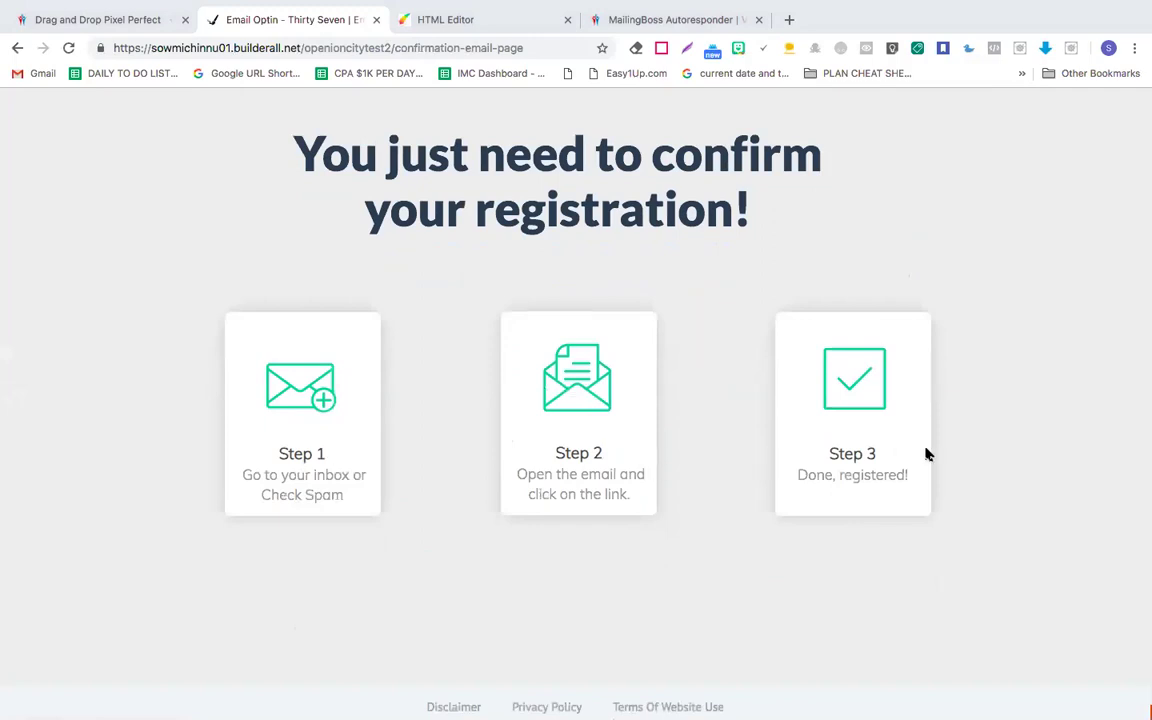
{"action": "scroll", "coordinate": [735, 510], "scroll_direction": "up", "scroll_amount": 1}
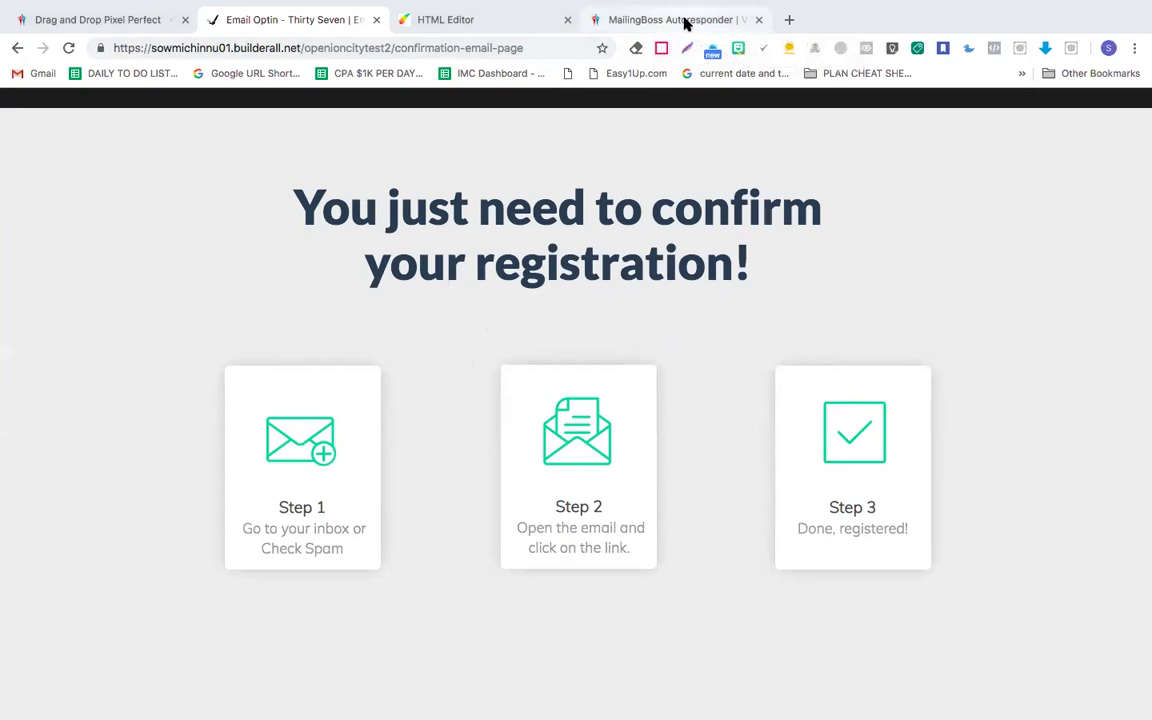
Step: Open the MailingBoss dashboard from the Builderall autoresponder page, and return to the live confirmation page
{"action": "mouse_move", "coordinate": [684, 21]}
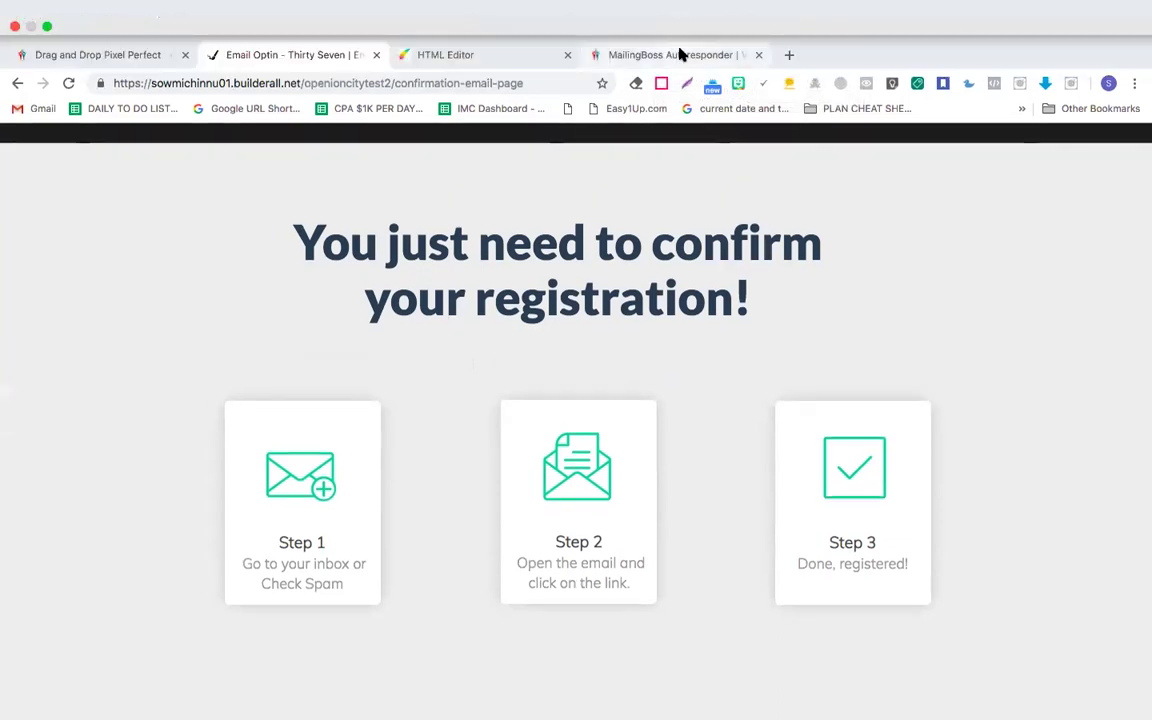
{"action": "left_click", "coordinate": [679, 54]}
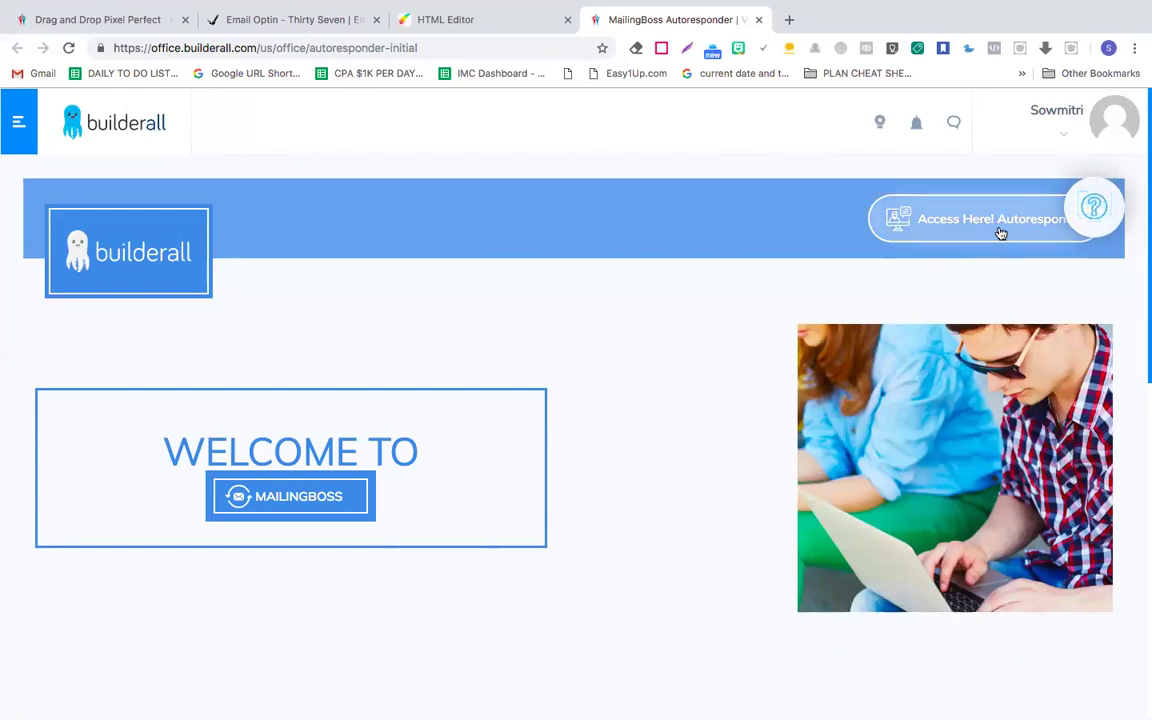
{"action": "left_click", "coordinate": [928, 225]}
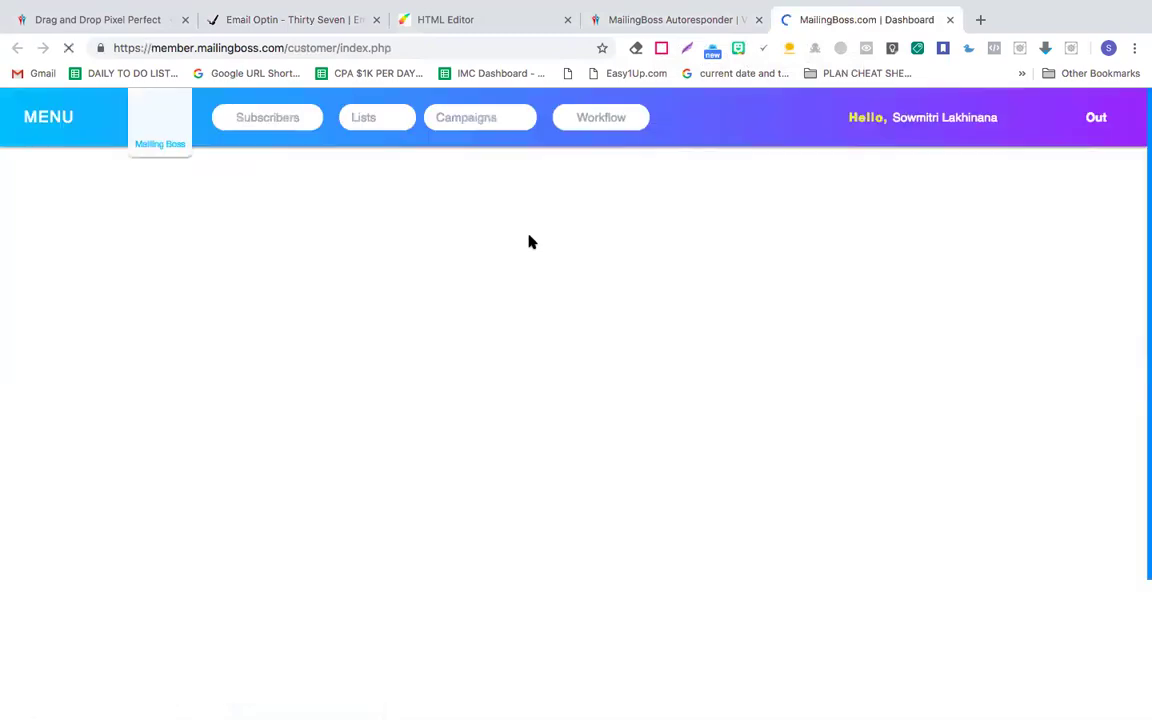
{"action": "left_click", "coordinate": [305, 20]}
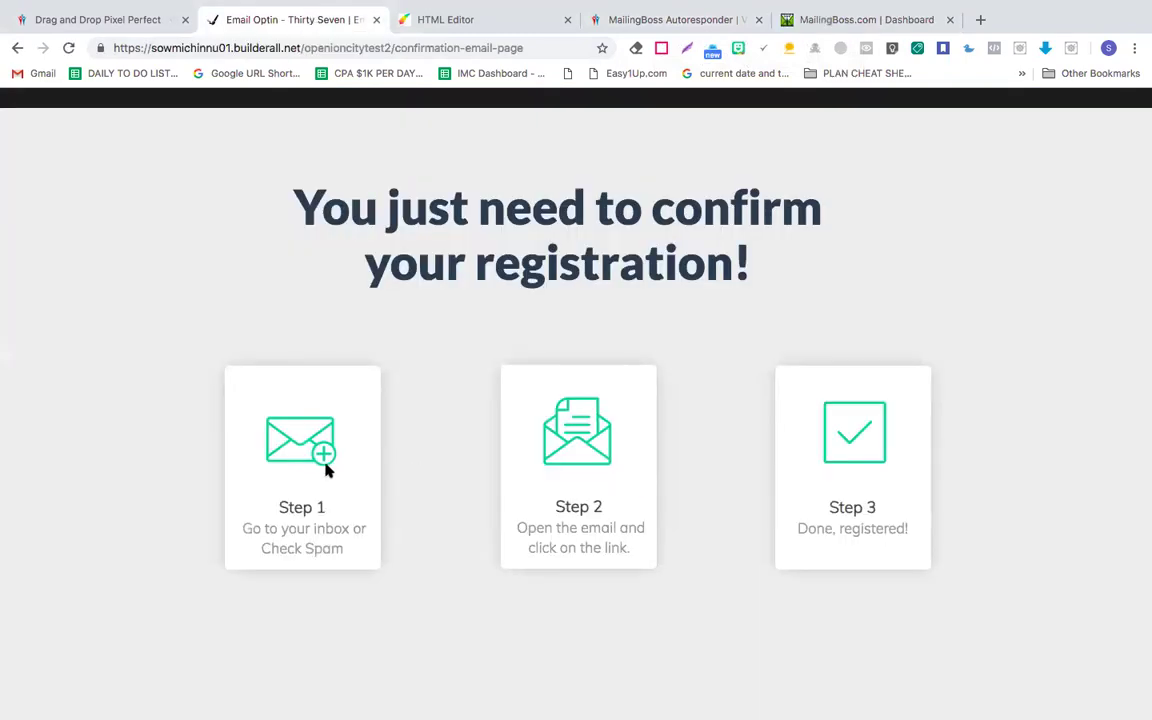